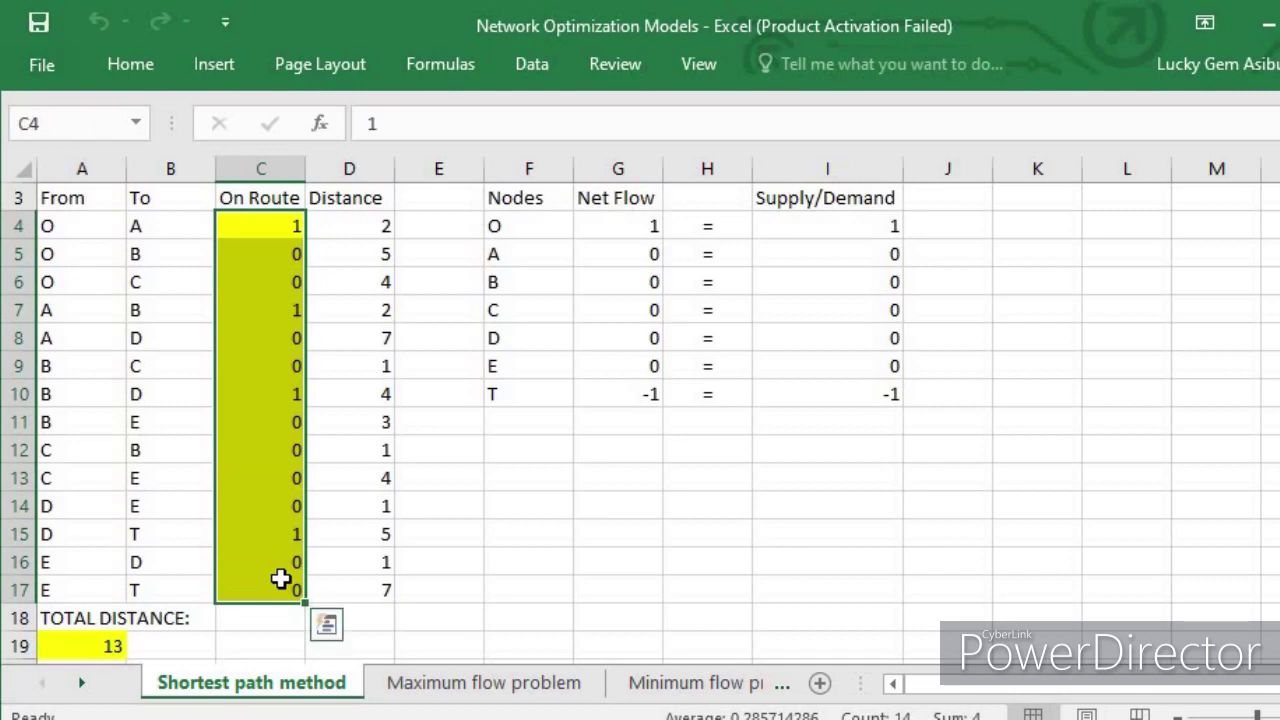
- Clear the On Route values in C4:C17 of the shortest path table
{"action": "left_click", "coordinate": [260, 232]}
{"action": "left_click_drag", "start_coordinate": [262, 228], "coordinate": [266, 594]}
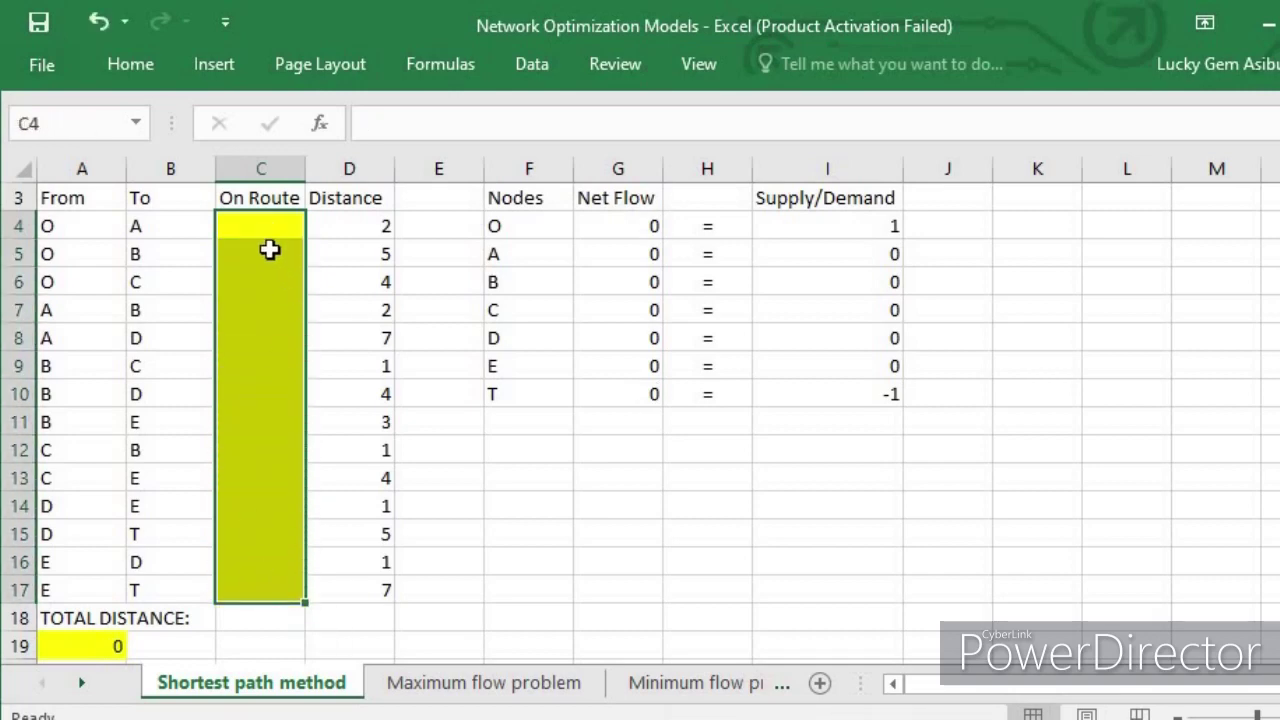
{"action": "left_click_drag", "start_coordinate": [251, 237], "coordinate": [257, 583]}
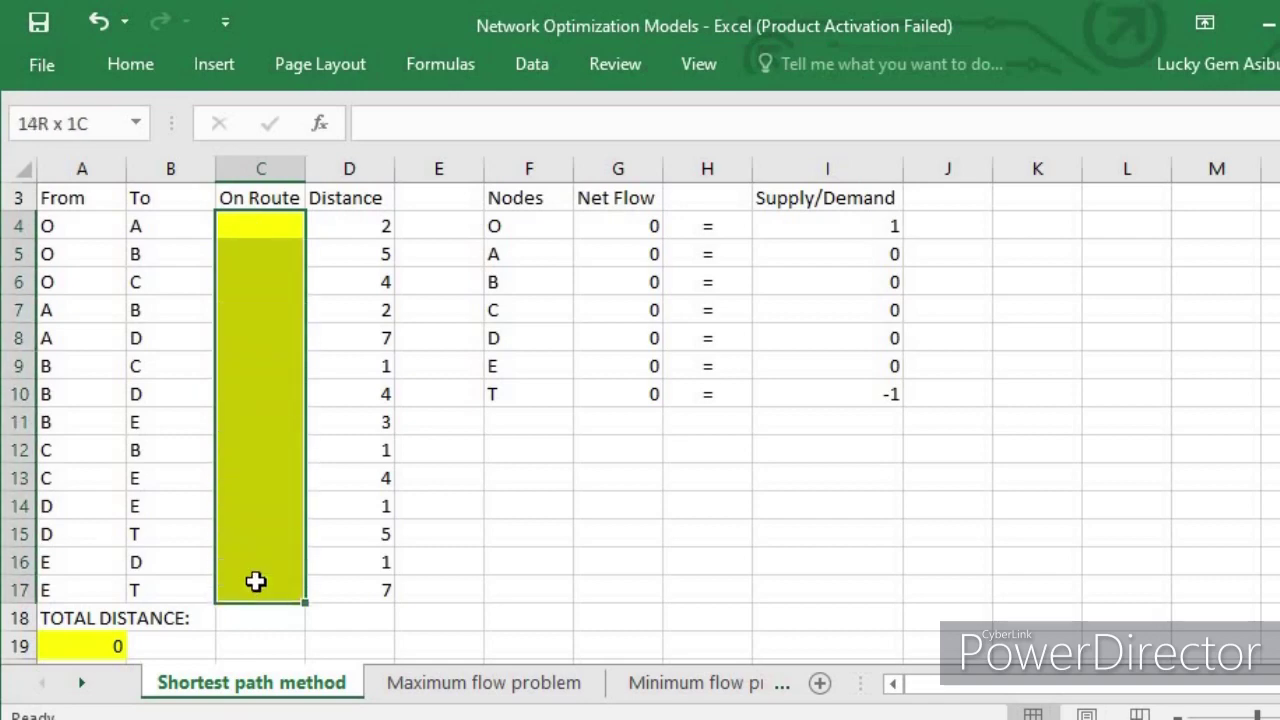
{"action": "left_click_drag", "start_coordinate": [249, 244], "coordinate": [249, 232]}
{"action": "left_click", "coordinate": [251, 343]}
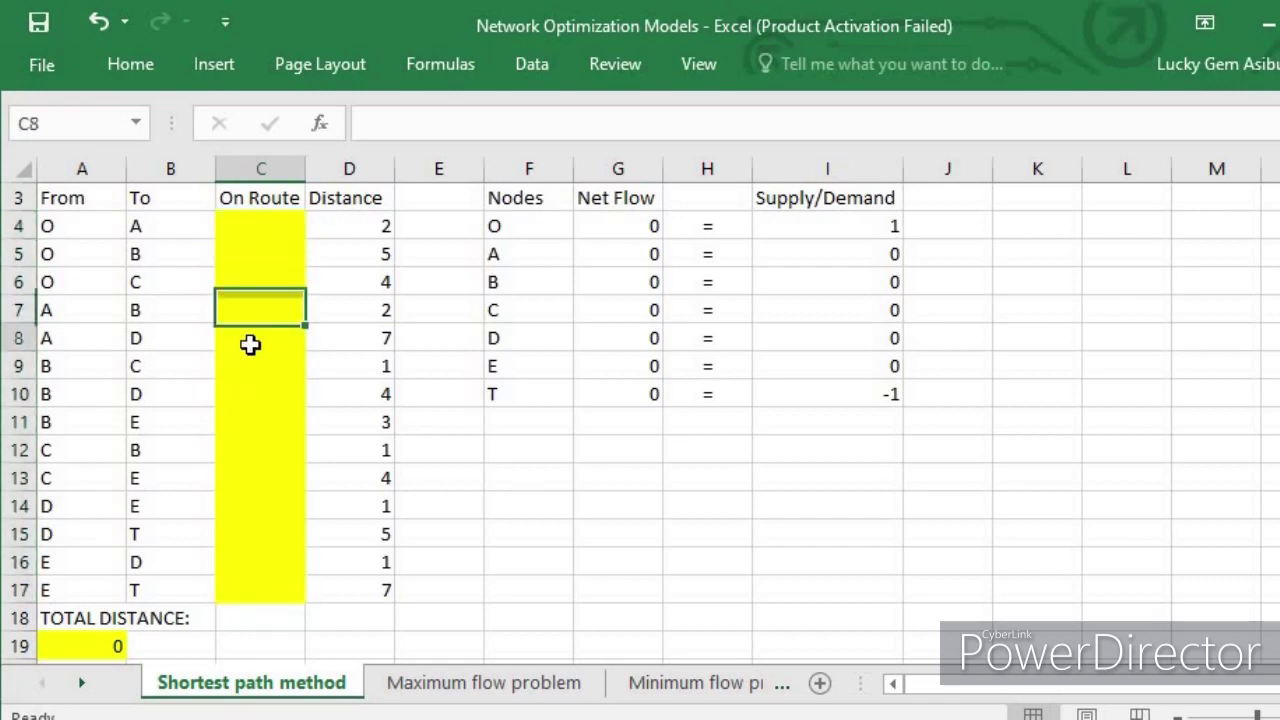
{"action": "left_click", "coordinate": [263, 220]}
{"action": "left_click", "coordinate": [263, 287]}
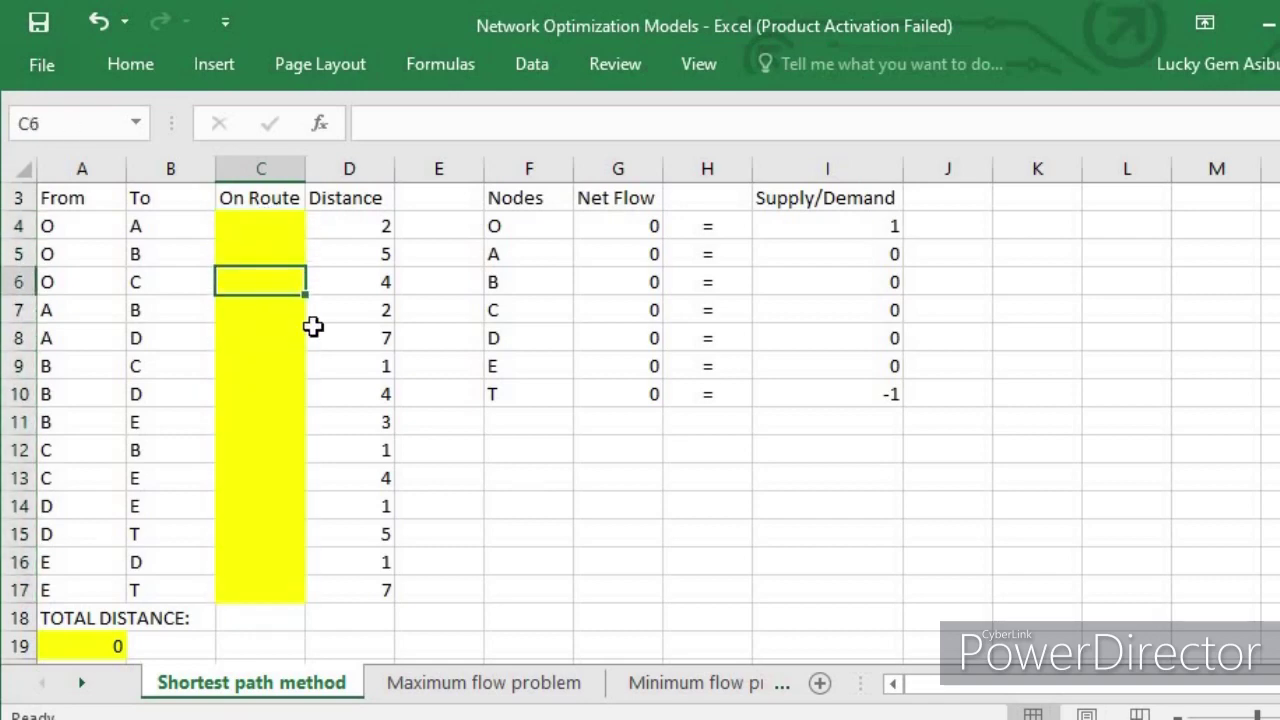
- Examine the From, To and Distance entries of the arcs in the shortest path table
{"action": "left_click", "coordinate": [370, 200]}
{"action": "left_click", "coordinate": [365, 228]}
{"action": "left_click", "coordinate": [75, 232]}
{"action": "left_click", "coordinate": [158, 234]}
{"action": "left_click", "coordinate": [89, 260]}
{"action": "left_click", "coordinate": [145, 256]}
{"action": "left_click_drag", "start_coordinate": [340, 232], "coordinate": [346, 595]}
{"action": "left_click_drag", "start_coordinate": [525, 366], "coordinate": [525, 505]}
{"action": "left_click", "coordinate": [594, 462]}
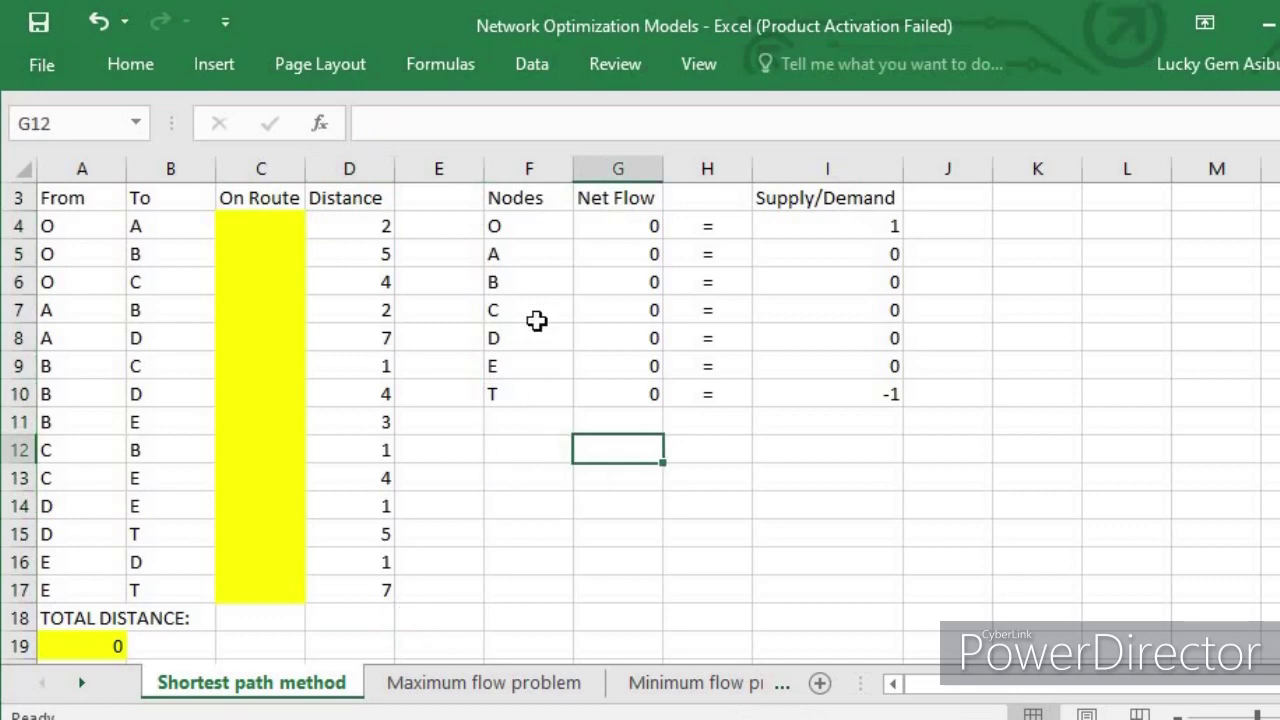
- Examine the constraint table in F3:I10, including its list of nodes from O to T
{"action": "left_click", "coordinate": [532, 310]}
{"action": "left_click_drag", "start_coordinate": [515, 197], "coordinate": [856, 420]}
{"action": "left_click", "coordinate": [712, 534]}
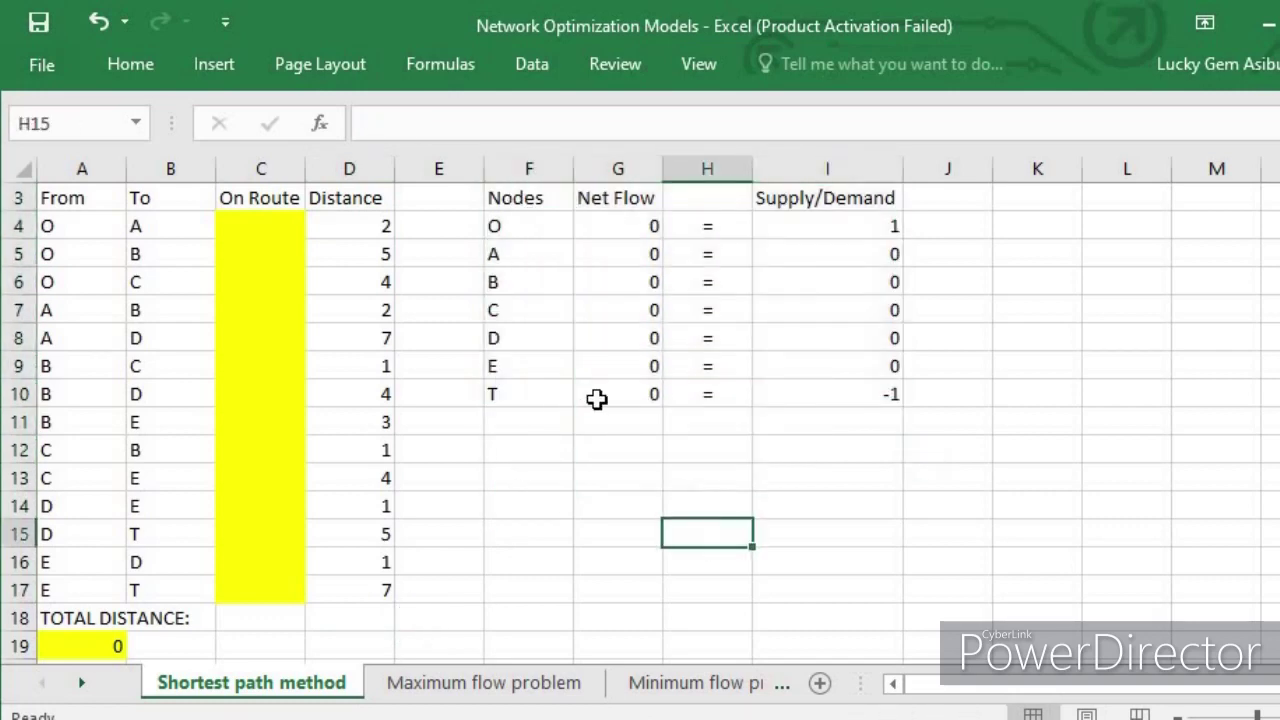
{"action": "left_click", "coordinate": [522, 203]}
{"action": "left_click", "coordinate": [520, 228]}
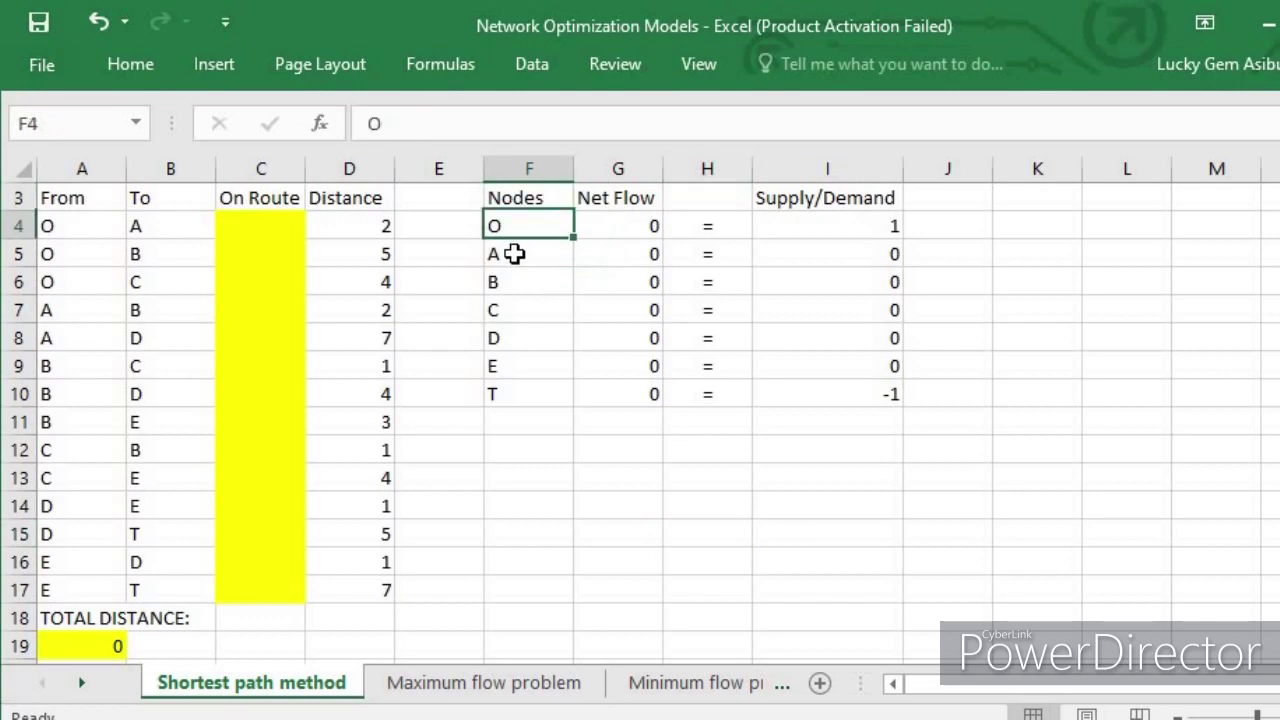
{"action": "left_click", "coordinate": [527, 401]}
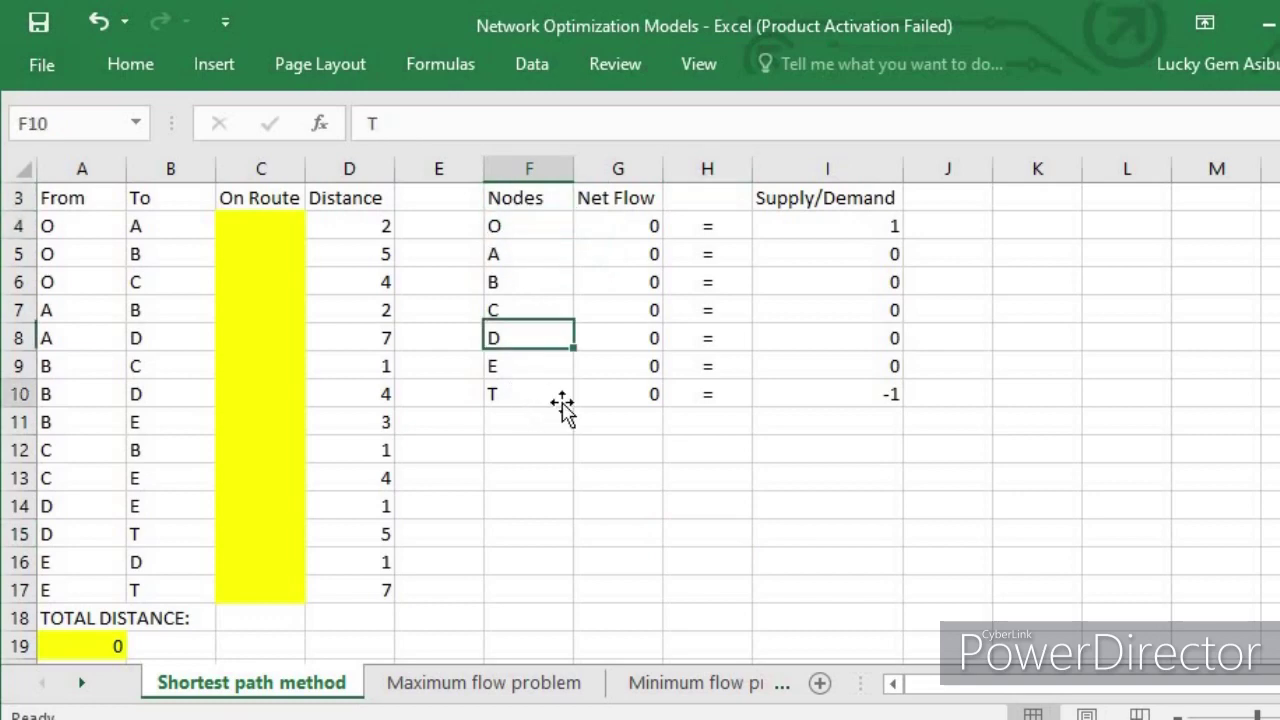
{"action": "left_click", "coordinate": [622, 495]}
- Open the Net Flow formula in G4 for editing and examine the From-column range in its first SUMIF
{"action": "left_click", "coordinate": [632, 197]}
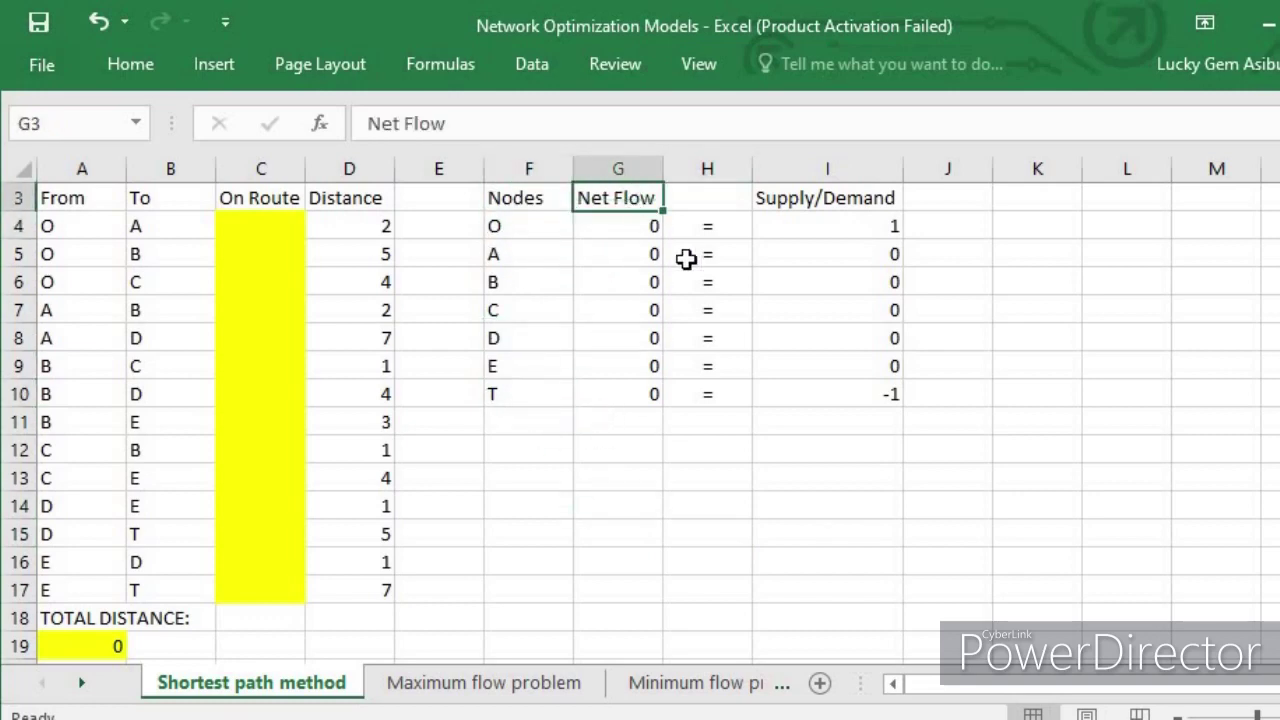
{"action": "key", "text": "Down"}
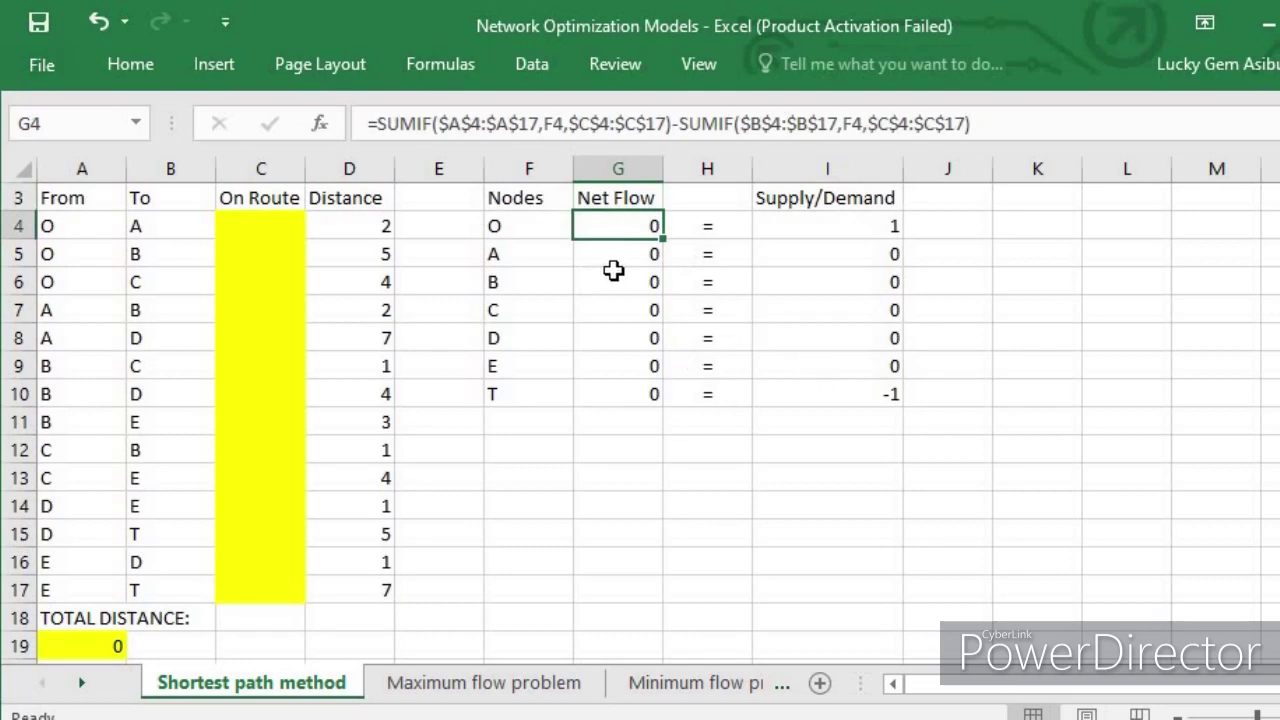
{"action": "left_click", "coordinate": [541, 118]}
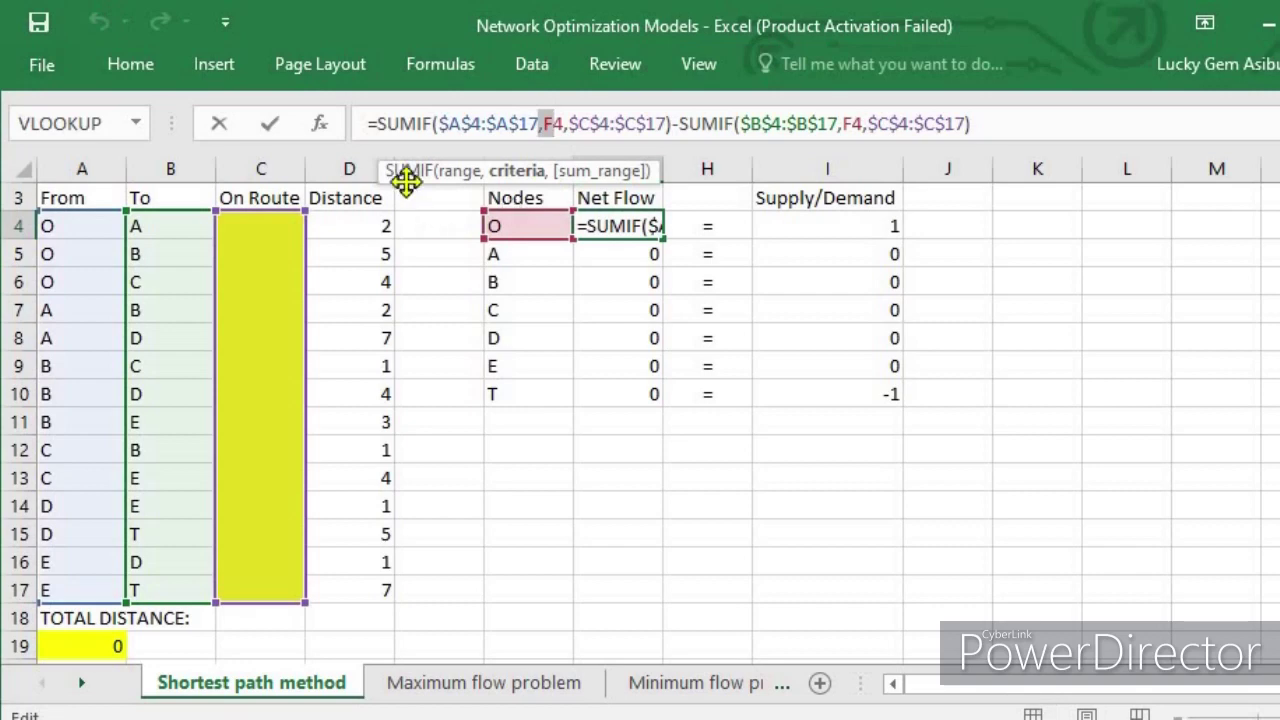
{"action": "left_click", "coordinate": [476, 112]}
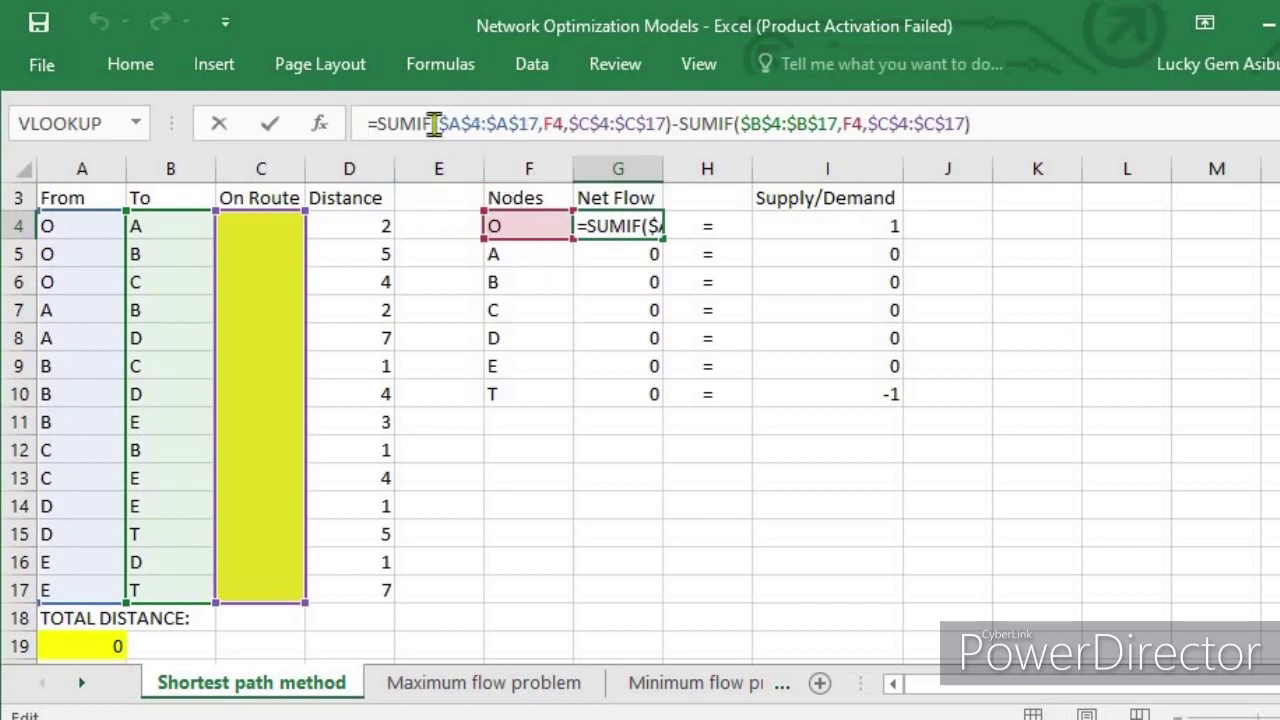
{"action": "left_click", "coordinate": [481, 123]}
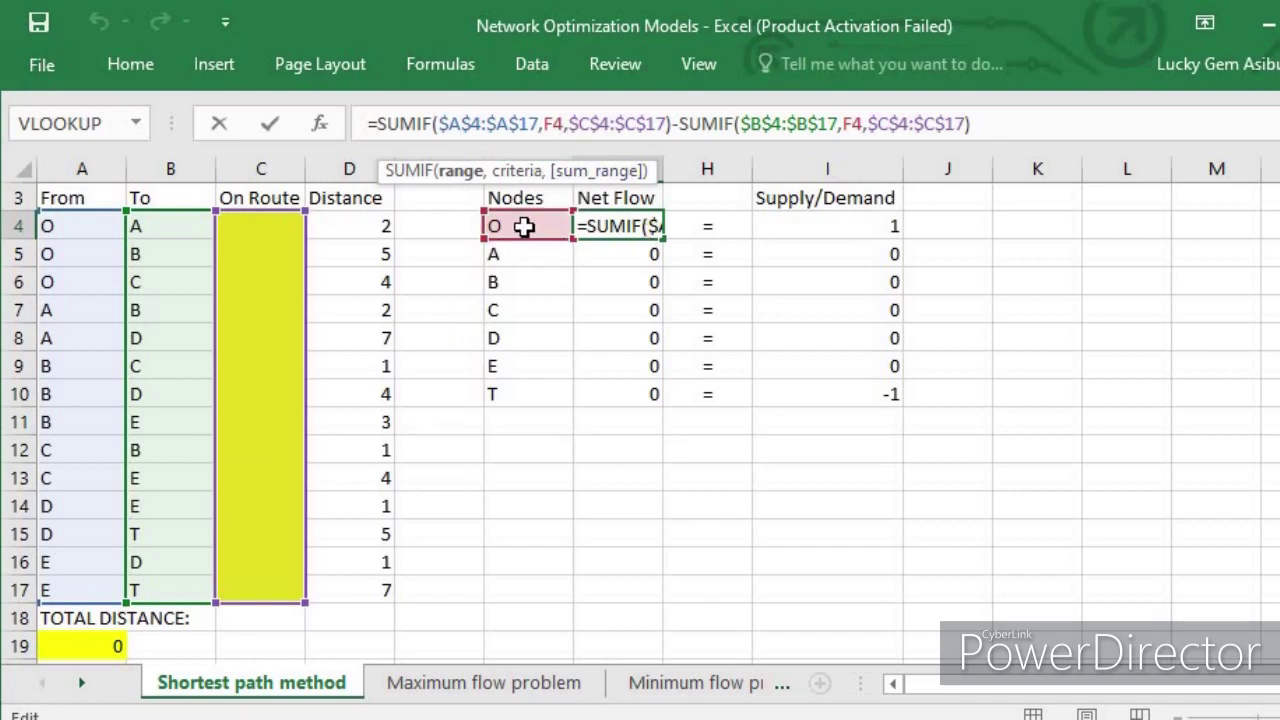
- Examine how the first SUMIF in G4 combines criterion F4 with the On Route sum range $C$4:$C$17
{"action": "left_click", "coordinate": [562, 122]}
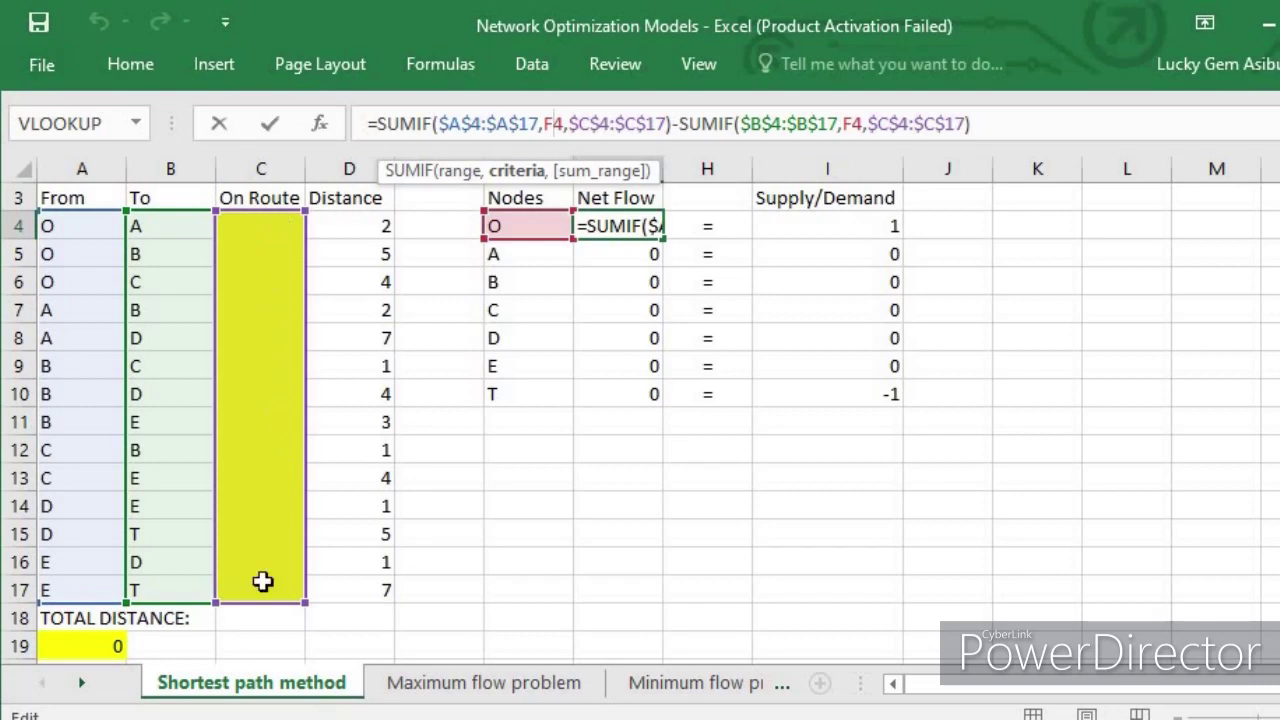
{"action": "left_click", "coordinate": [556, 123]}
{"action": "left_click", "coordinate": [655, 123]}
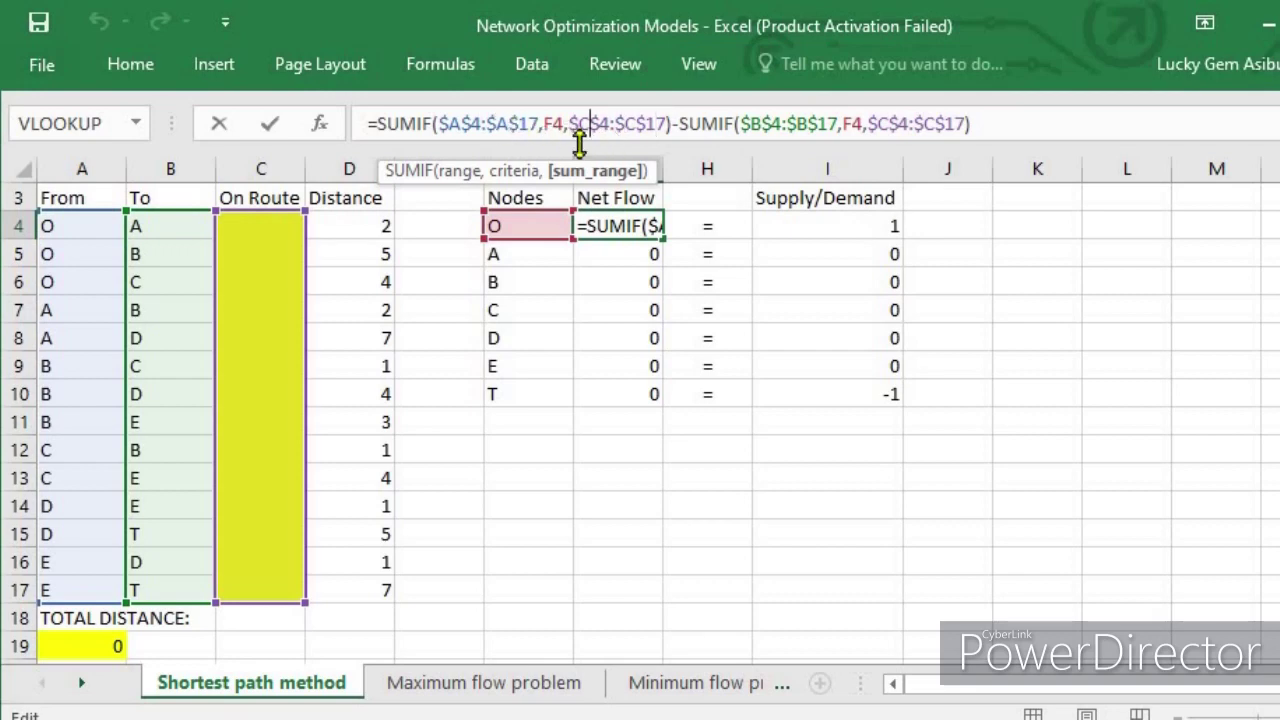
{"action": "left_click", "coordinate": [591, 123]}
{"action": "left_click", "coordinate": [559, 126]}
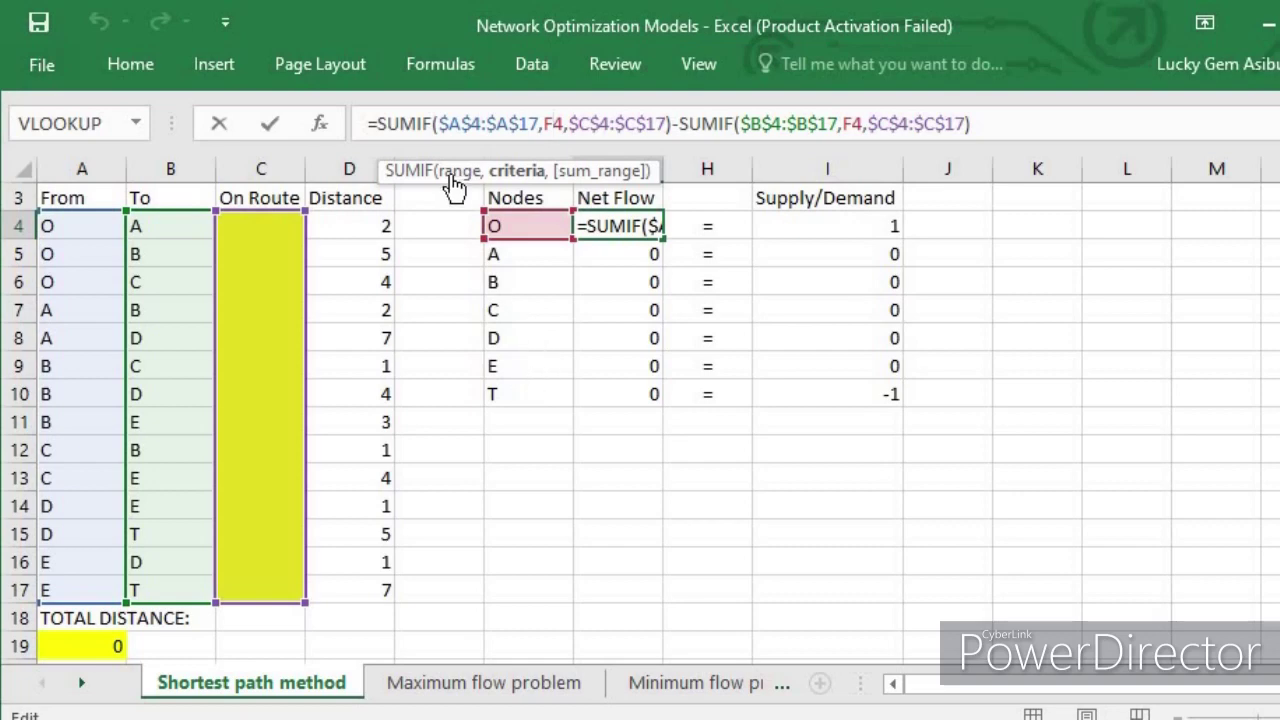
{"action": "left_click", "coordinate": [474, 123]}
{"action": "left_click", "coordinate": [641, 123]}
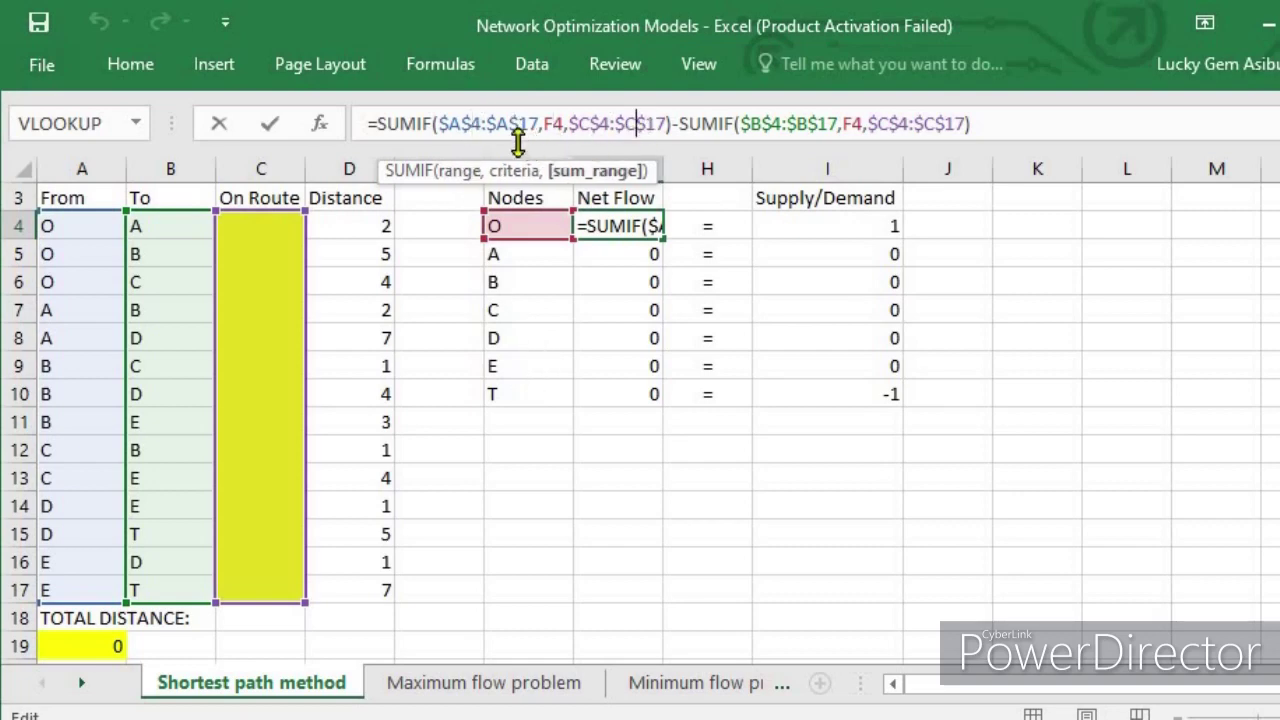
{"action": "left_click", "coordinate": [525, 123]}
{"action": "left_click", "coordinate": [618, 121]}
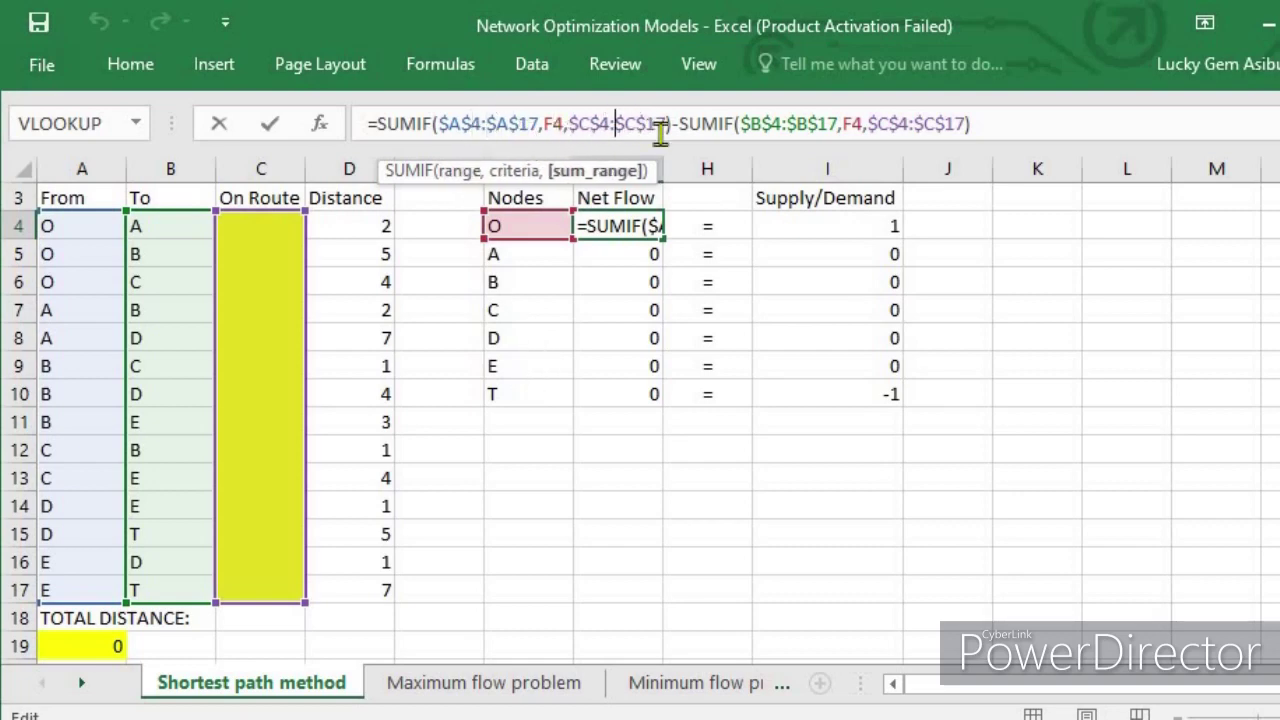
{"action": "left_click", "coordinate": [555, 123]}
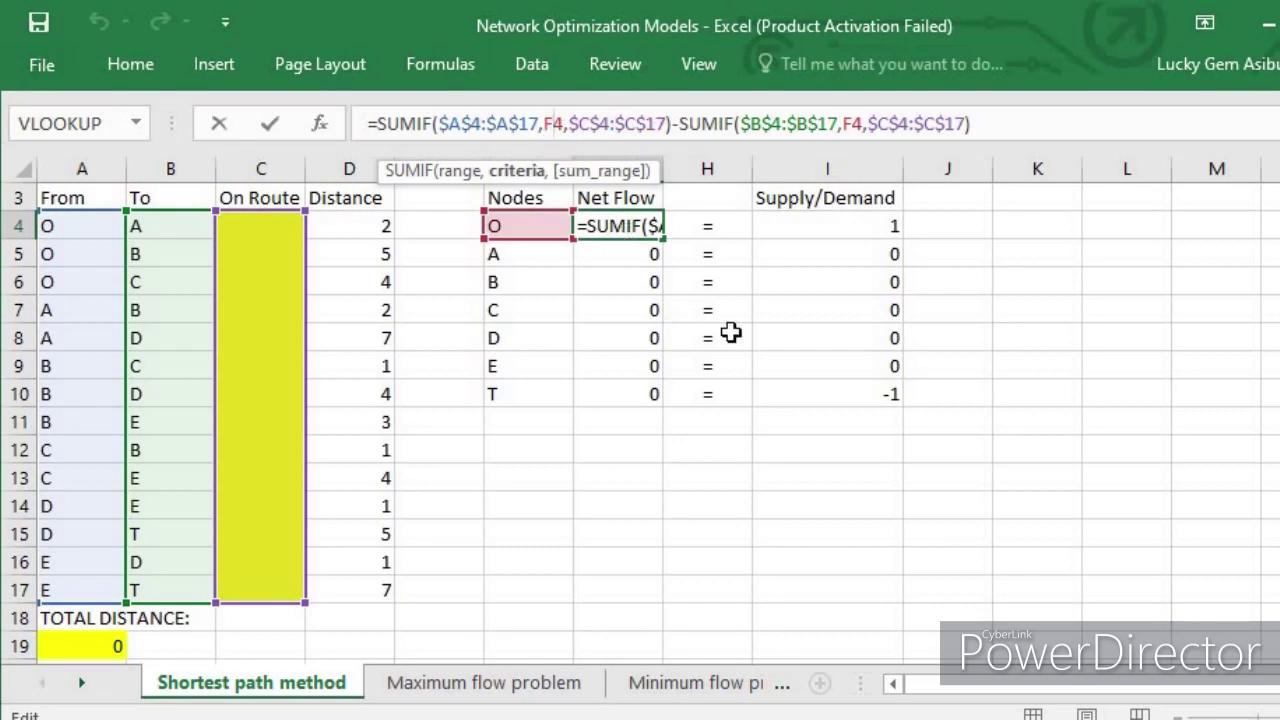
- Examine the range, criteria and sum range of the subtracted SUMIF in G4, then close the formula without changing it
{"action": "left_click", "coordinate": [666, 123]}
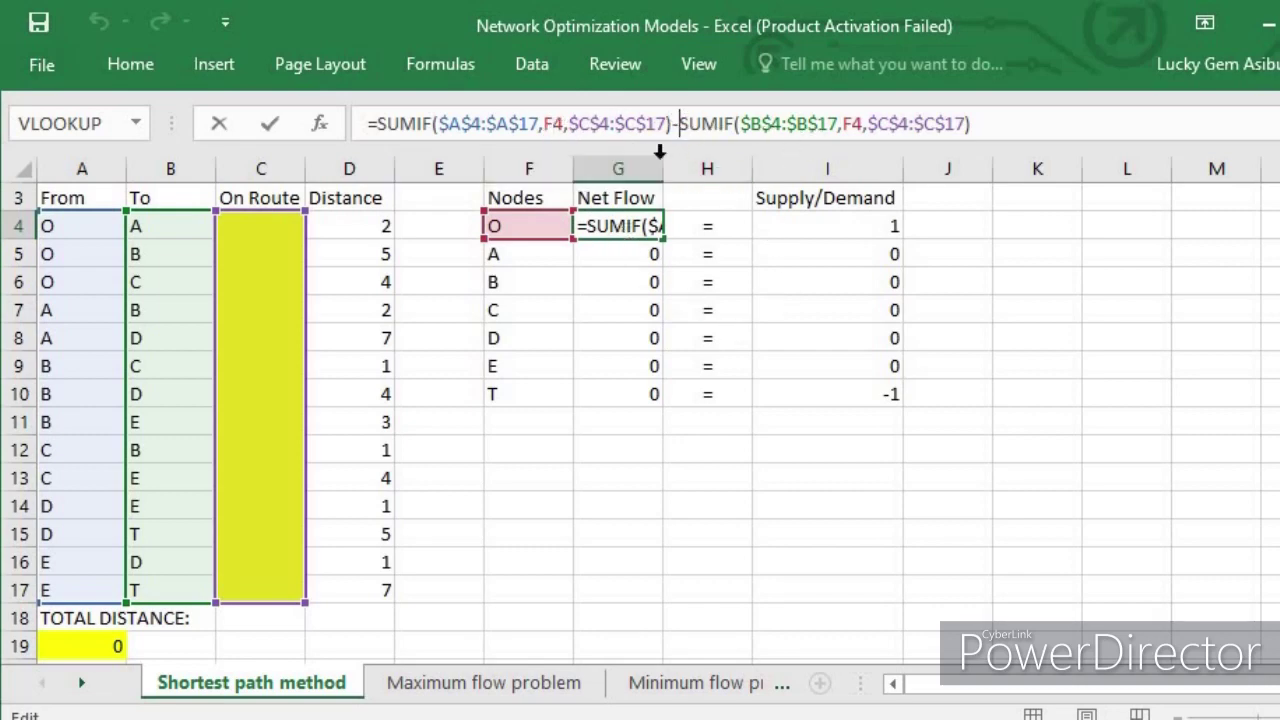
{"action": "left_click", "coordinate": [716, 123]}
{"action": "left_click", "coordinate": [797, 123]}
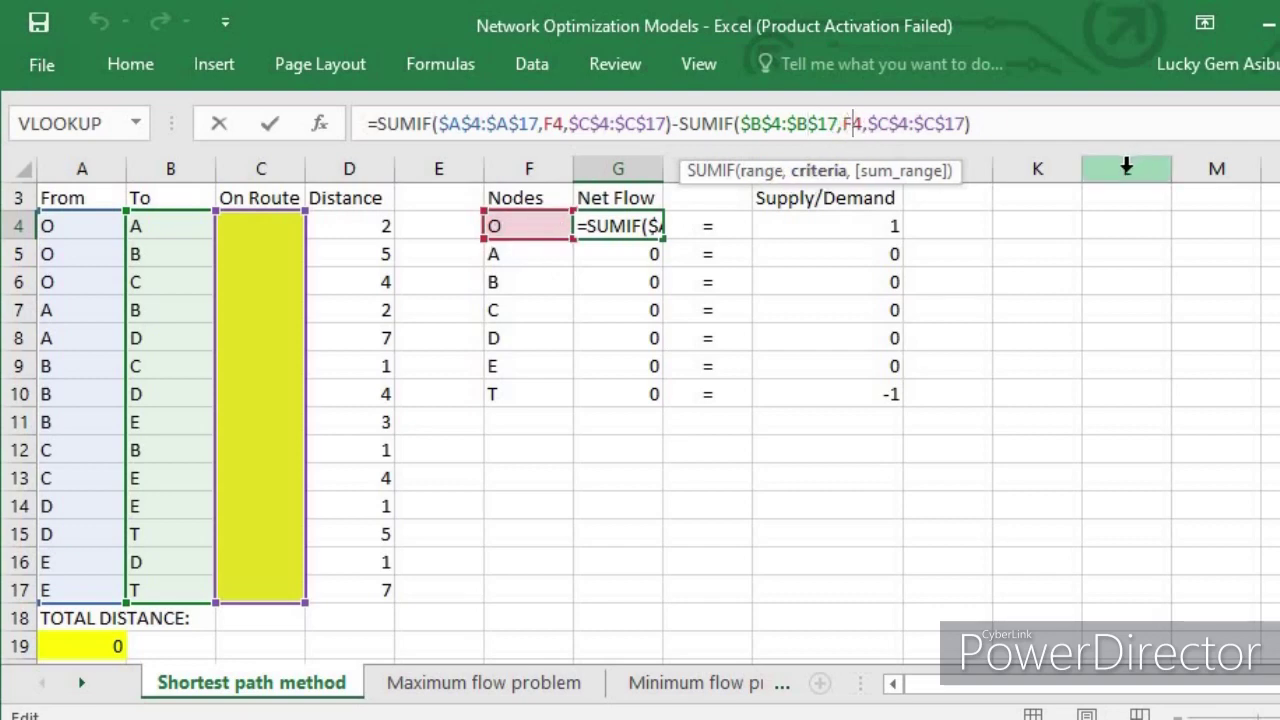
{"action": "key", "text": "Right"}
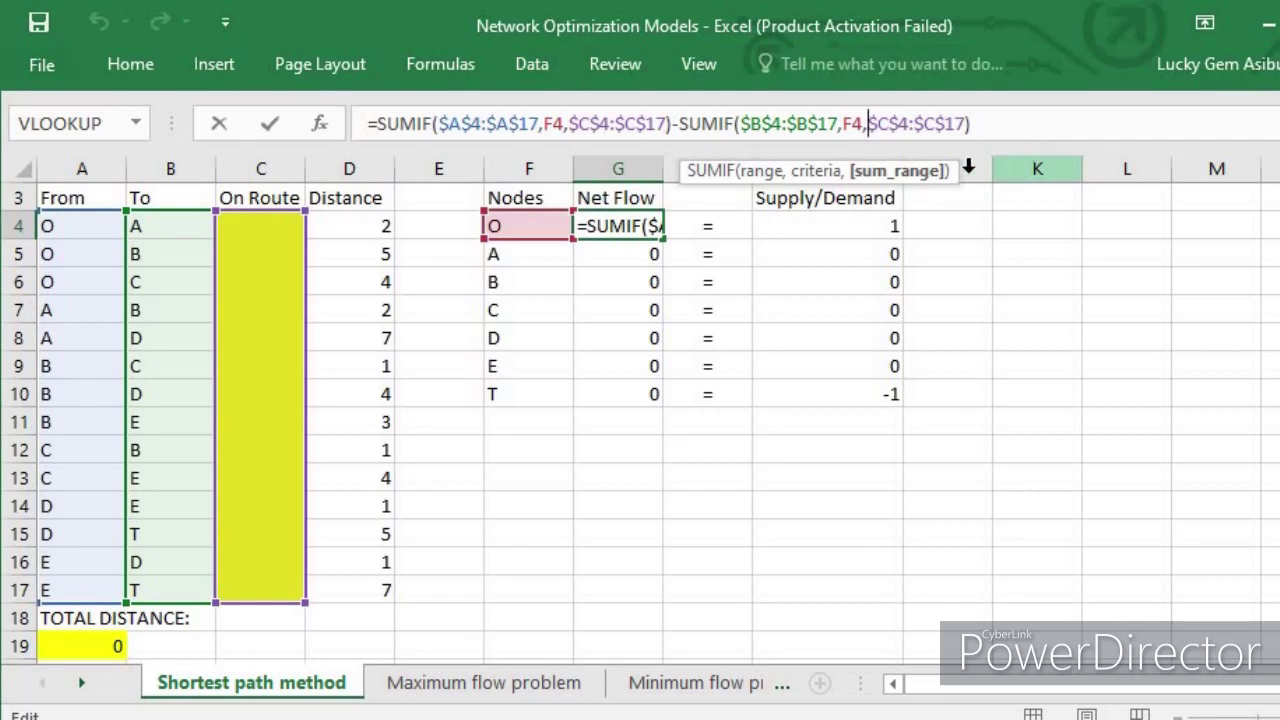
{"action": "left_click", "coordinate": [922, 123]}
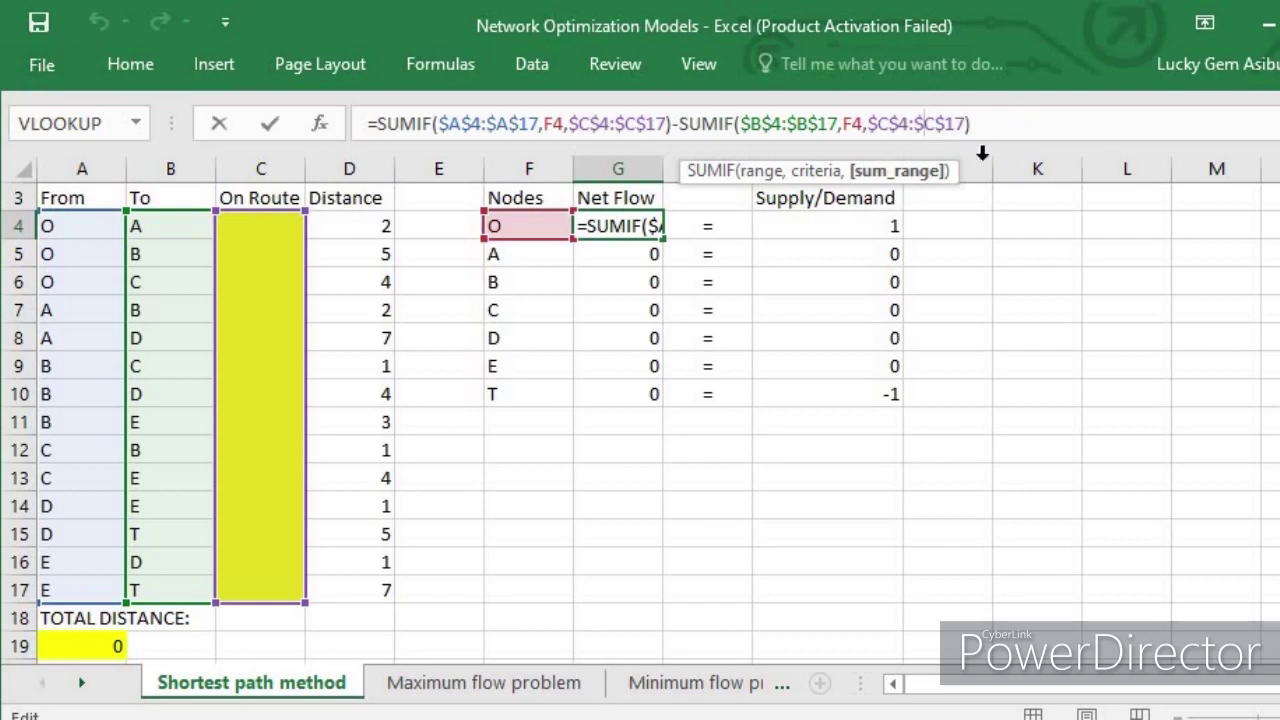
{"action": "left_click", "coordinate": [1099, 124]}
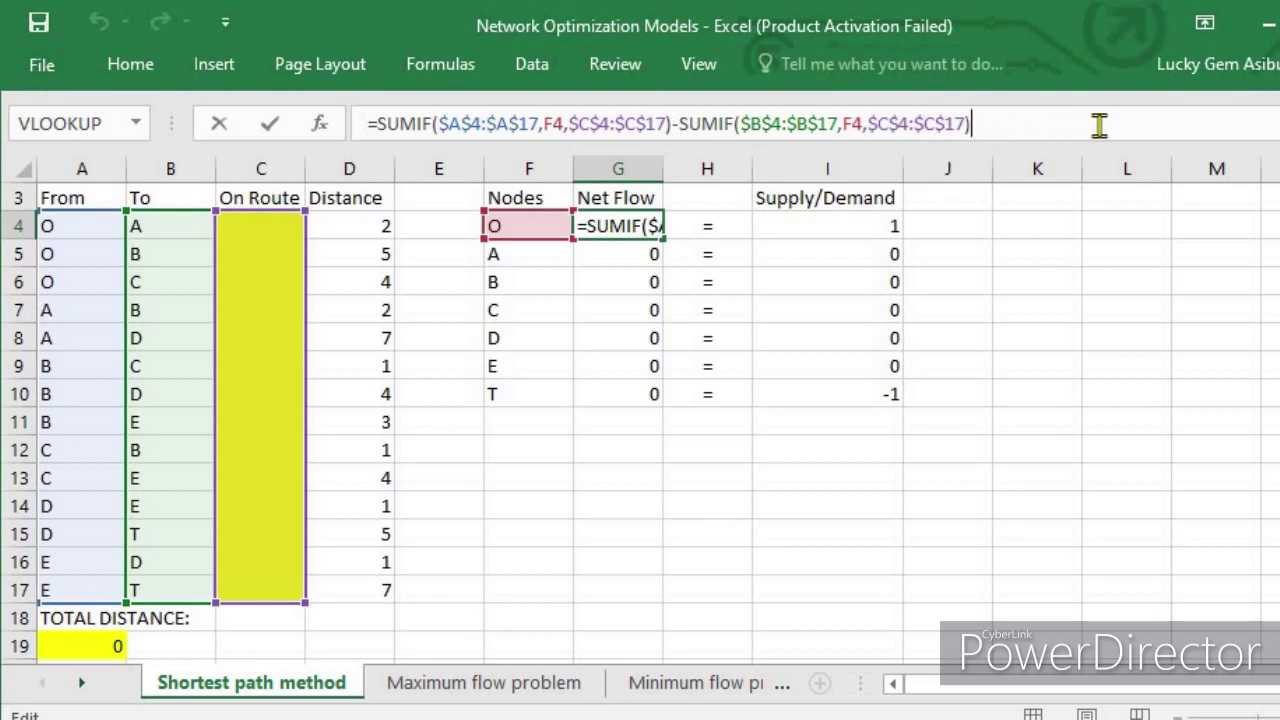
{"action": "key", "text": "Return"}
- Fill the Net Flow formula from G4 down to G10 and check the node criterion in G10's copy
{"action": "left_click", "coordinate": [646, 232]}
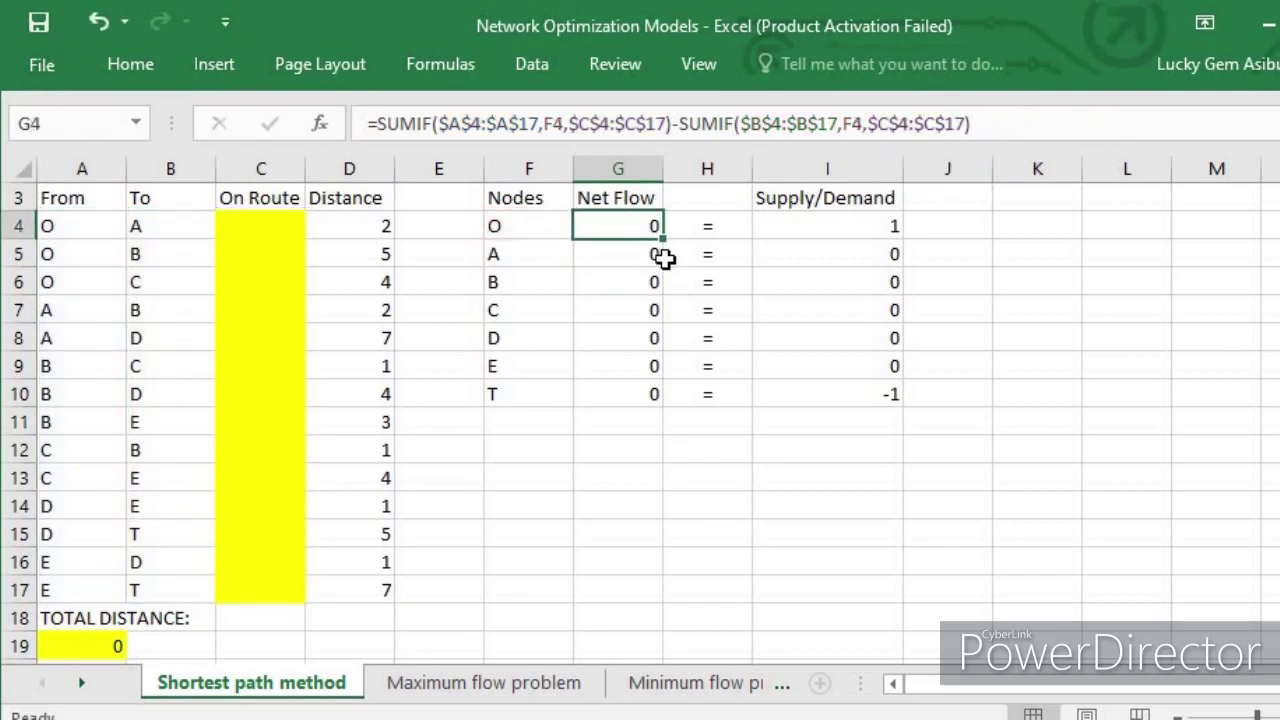
{"action": "left_click_drag", "start_coordinate": [663, 241], "coordinate": [670, 404]}
{"action": "left_click", "coordinate": [632, 394]}
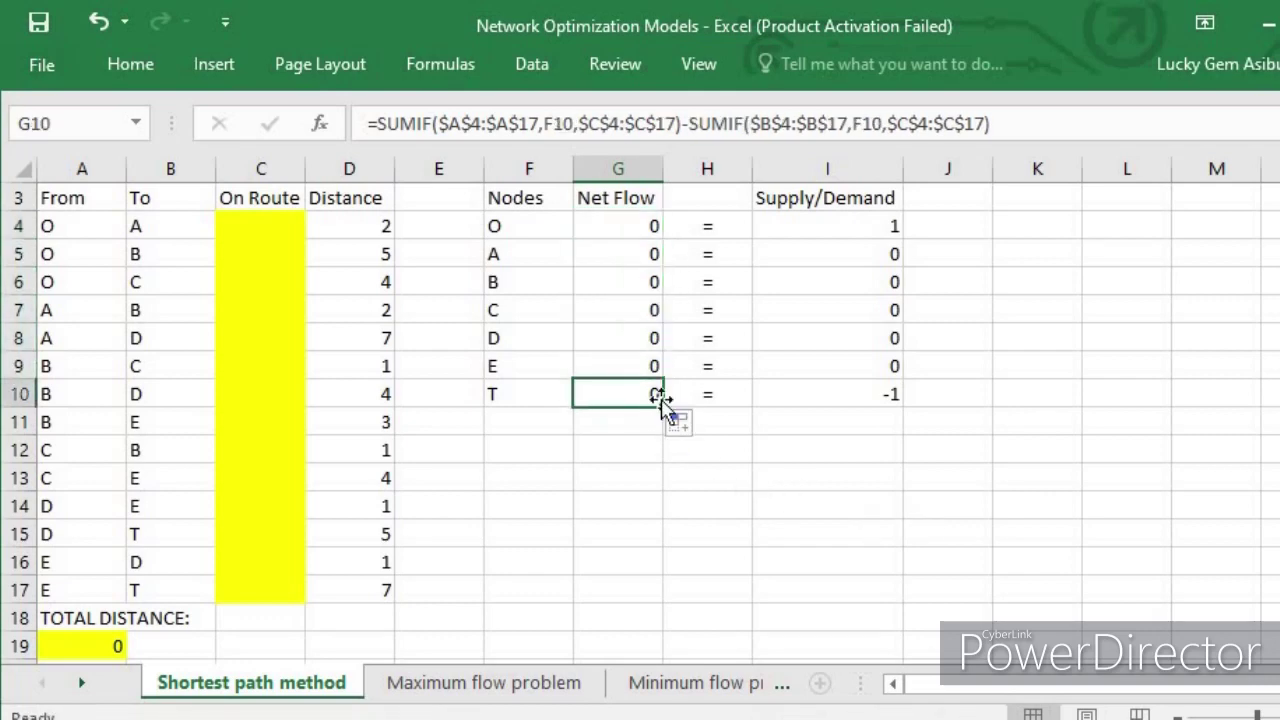
{"action": "left_click", "coordinate": [830, 123]}
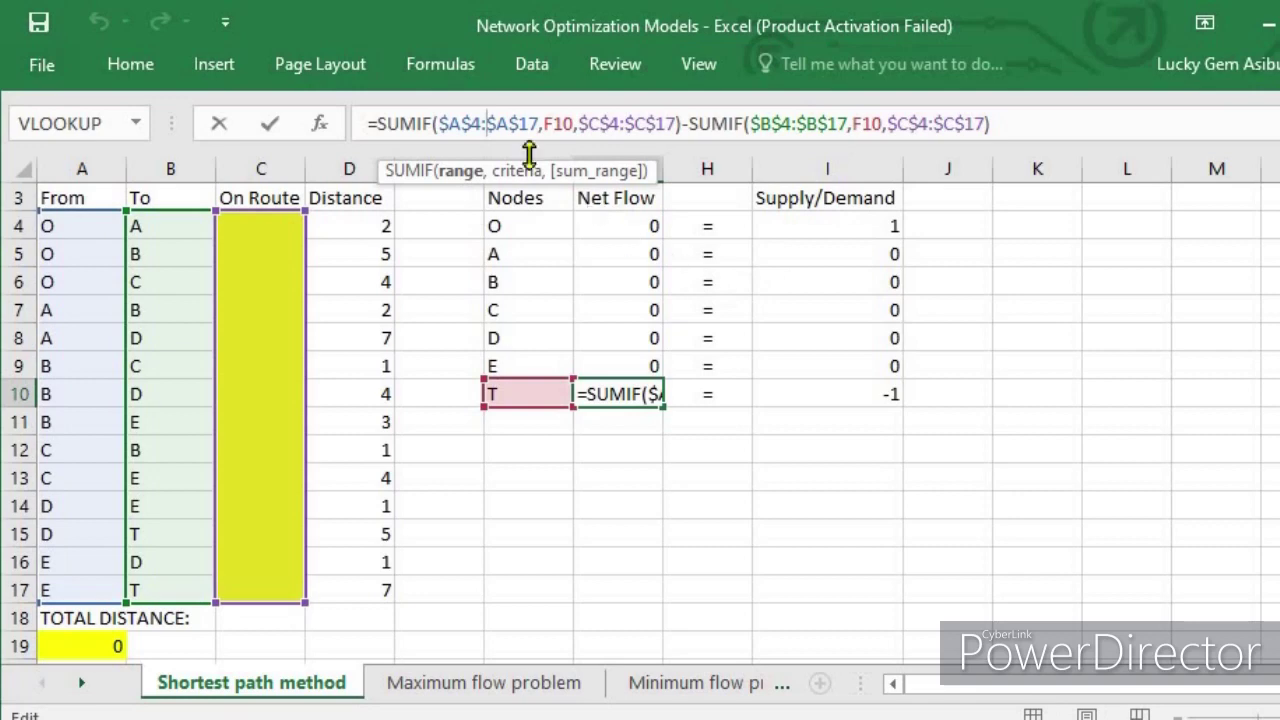
{"action": "left_click", "coordinate": [603, 124]}
{"action": "left_click", "coordinate": [565, 123]}
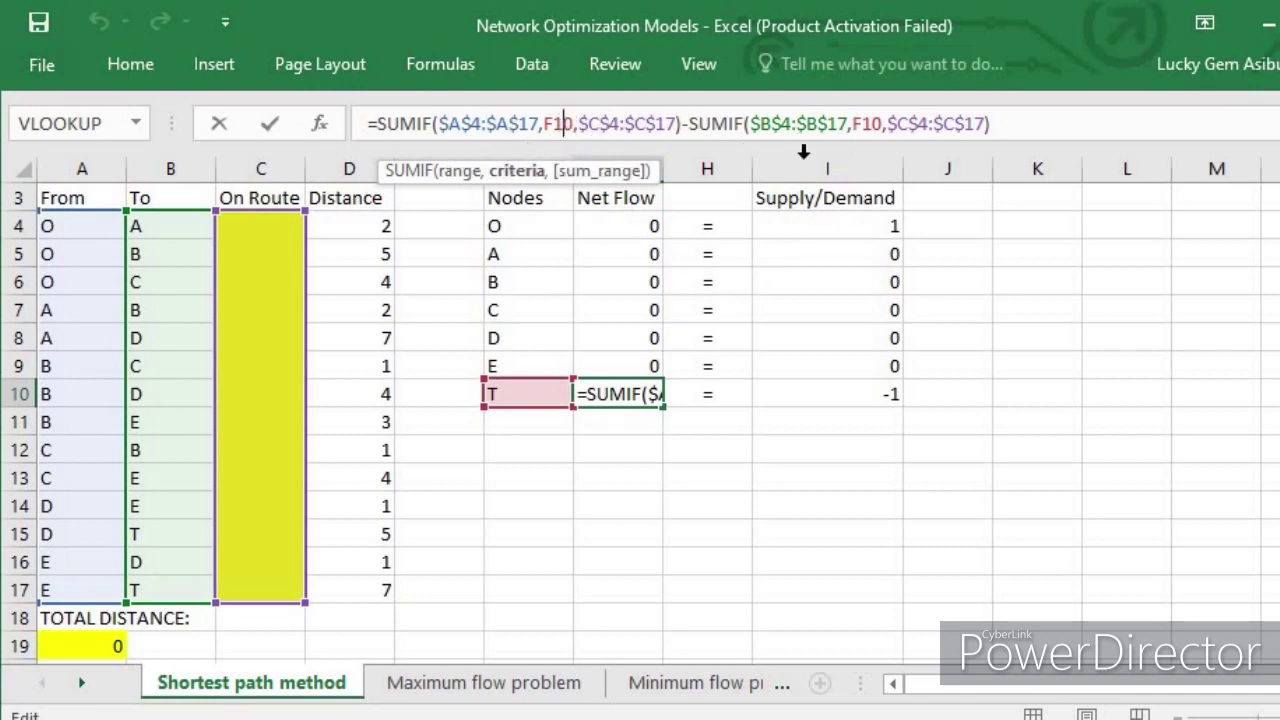
{"action": "left_click", "coordinate": [868, 124]}
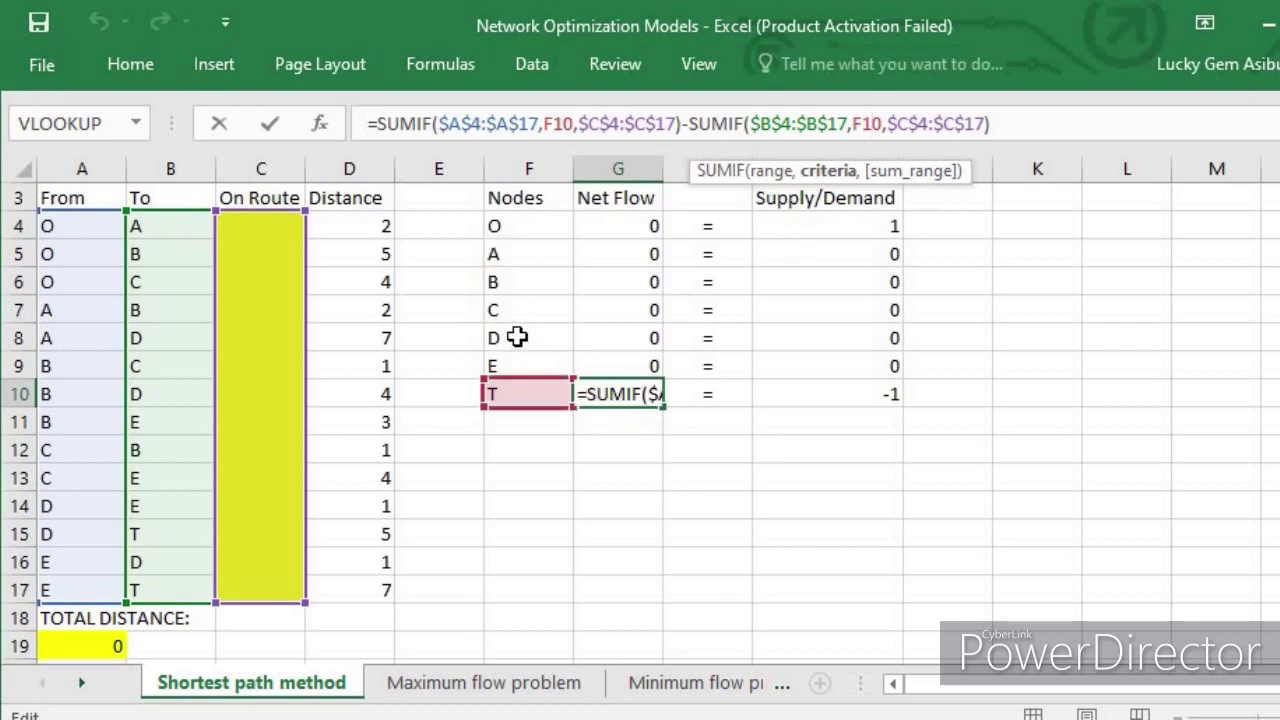
{"action": "key", "text": "Return"}
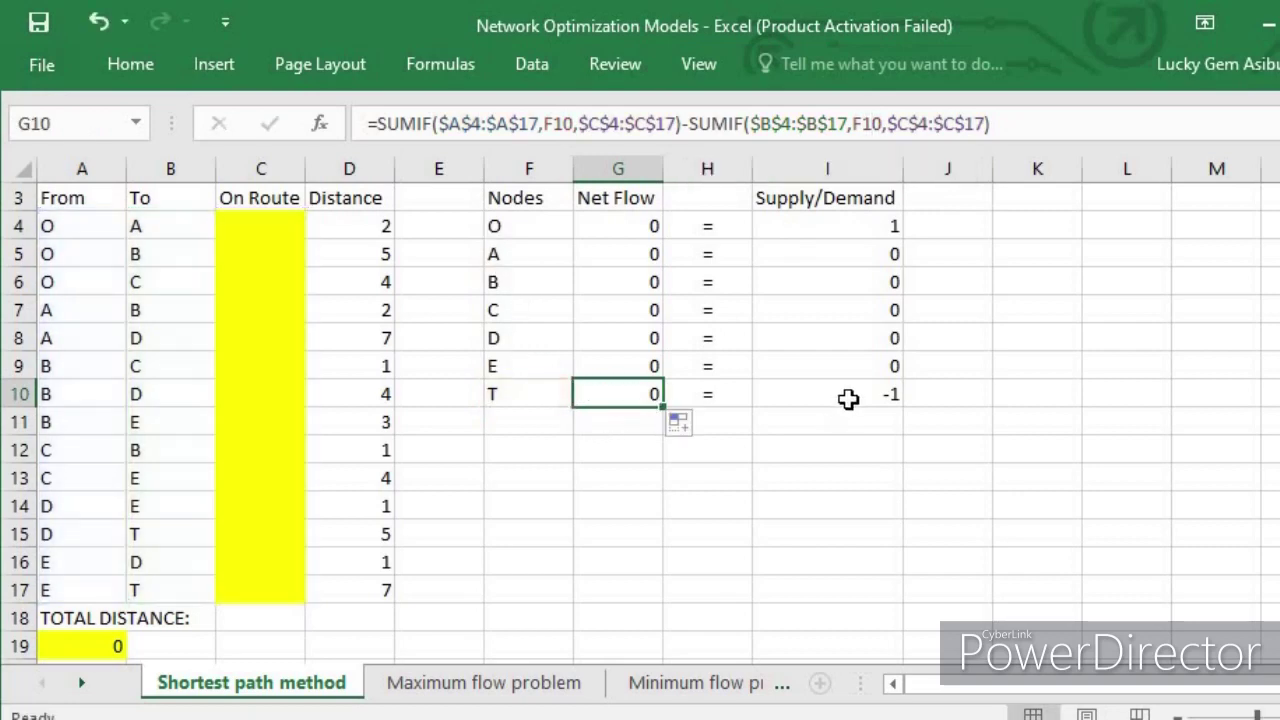
- Examine the equality signs in column H that relate each node's Net Flow to its Supply/Demand value
{"action": "left_click", "coordinate": [734, 255]}
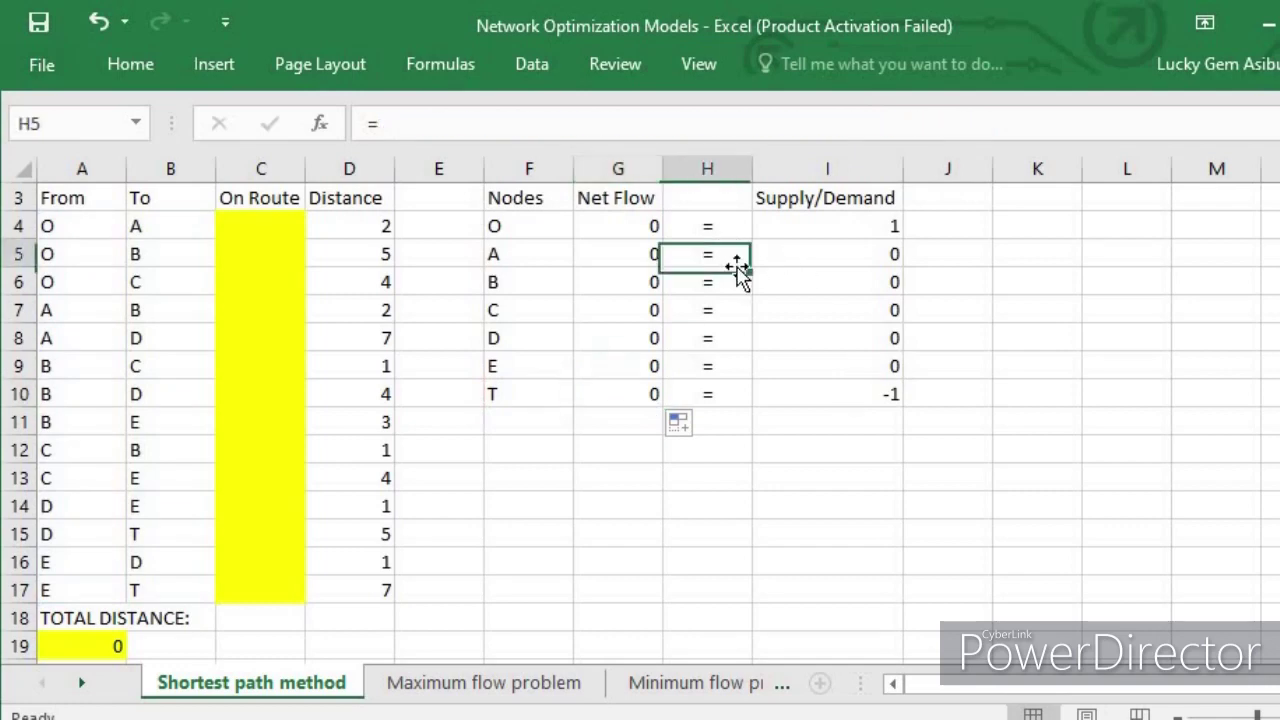
{"action": "left_click", "coordinate": [740, 225]}
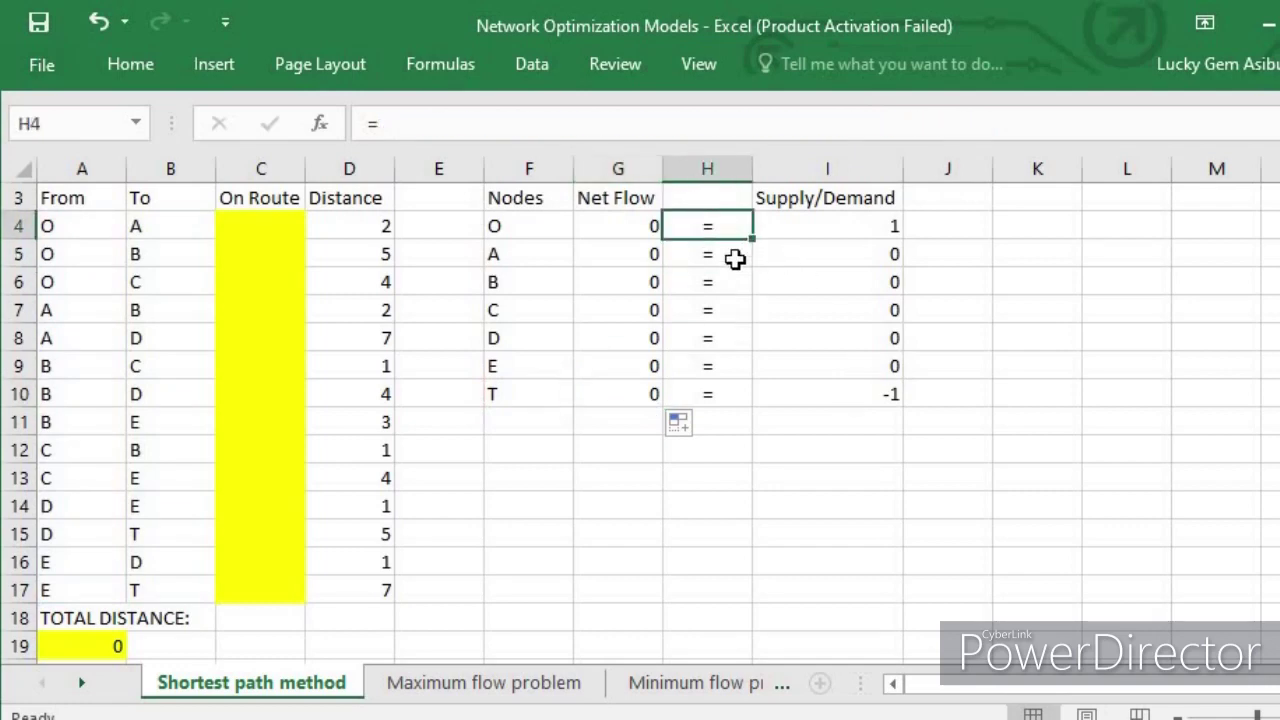
{"action": "left_click", "coordinate": [735, 259]}
{"action": "left_click", "coordinate": [726, 303]}
- Review the Supply/Demand column from the origin node O in I4 down to the destination node T in I10
{"action": "left_click", "coordinate": [851, 200]}
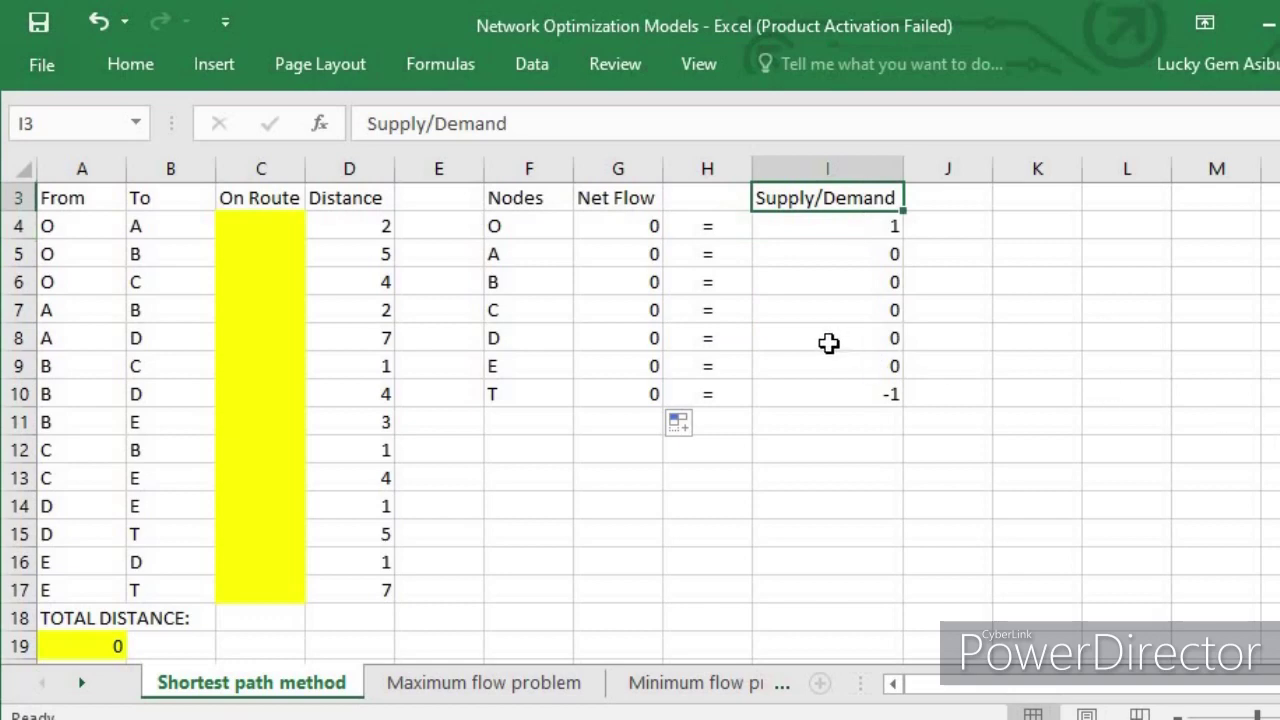
{"action": "left_click", "coordinate": [867, 290]}
{"action": "left_click", "coordinate": [863, 250]}
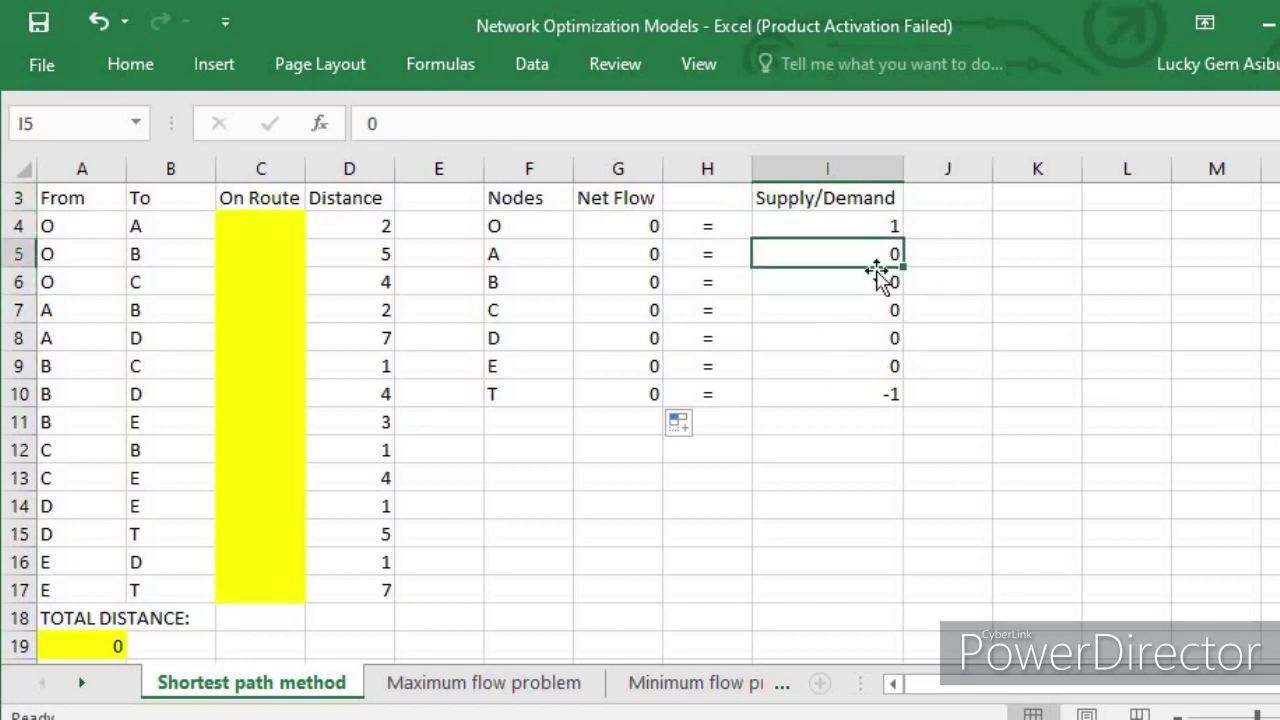
{"action": "left_click", "coordinate": [851, 226]}
{"action": "left_click", "coordinate": [876, 258]}
{"action": "left_click", "coordinate": [878, 338]}
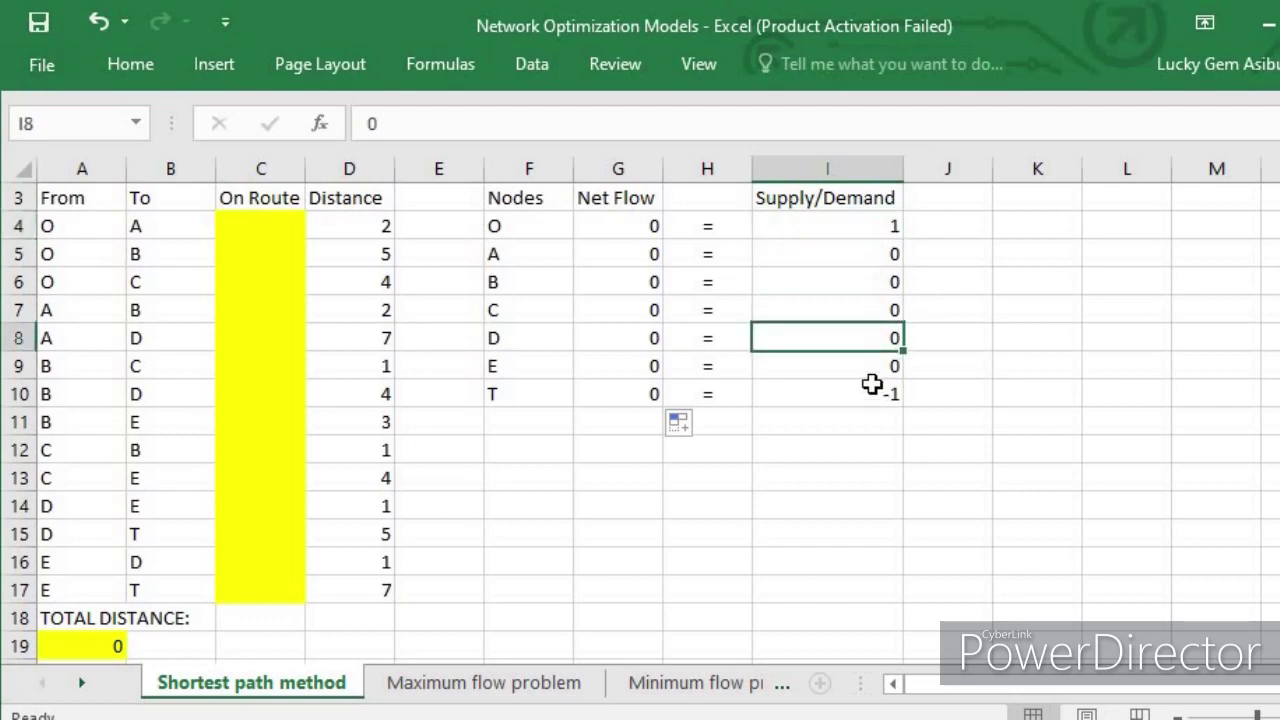
{"action": "left_click", "coordinate": [882, 366]}
{"action": "left_click", "coordinate": [898, 395]}
{"action": "left_click", "coordinate": [1015, 355]}
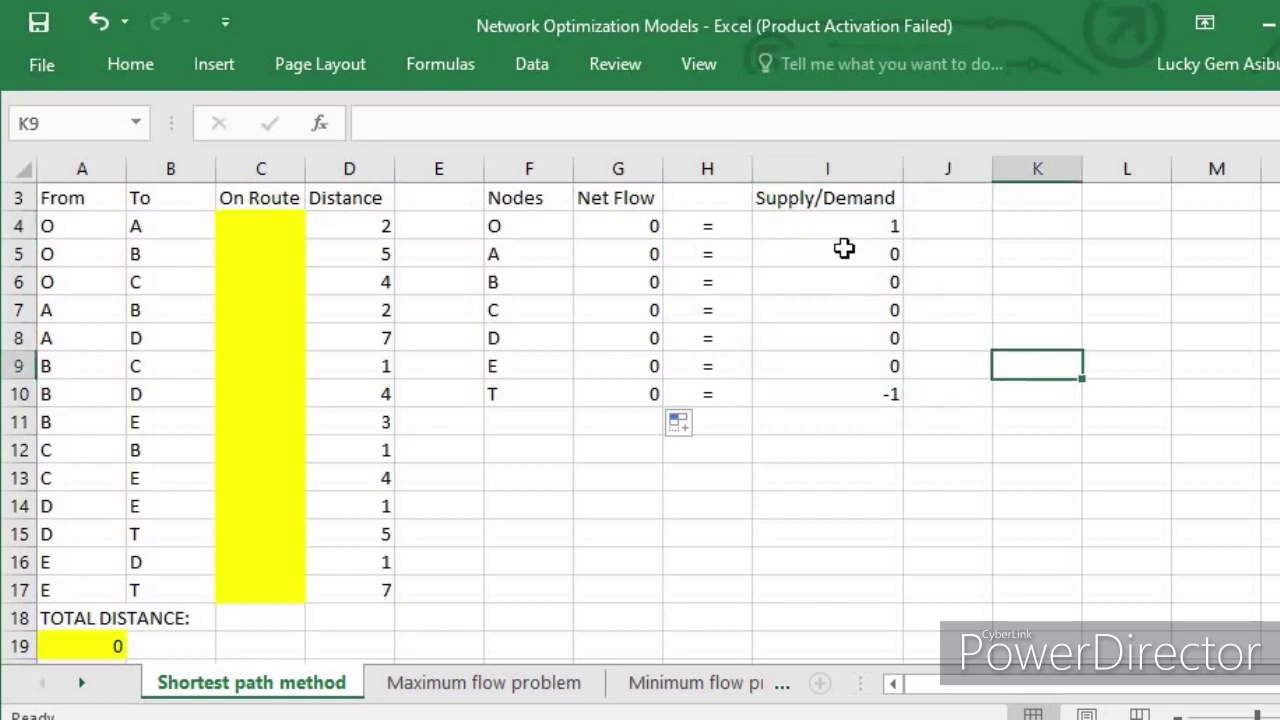
{"action": "left_click", "coordinate": [850, 232]}
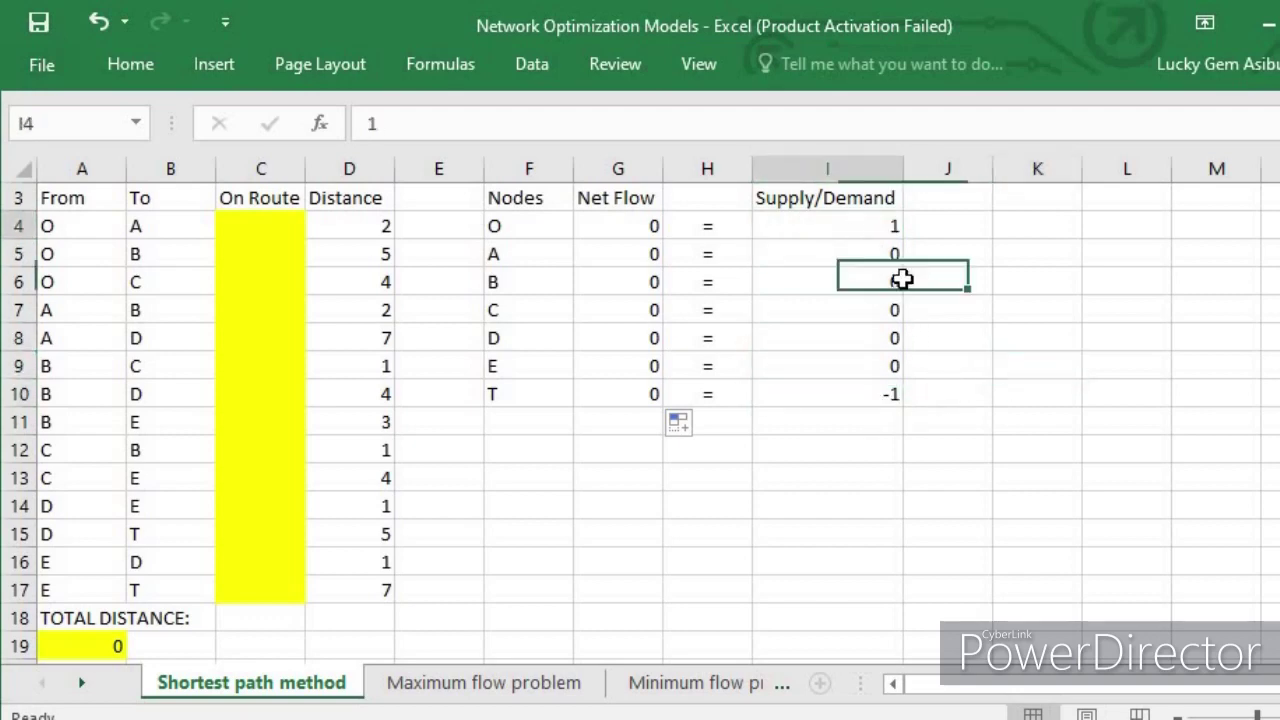
{"action": "left_click", "coordinate": [1072, 282]}
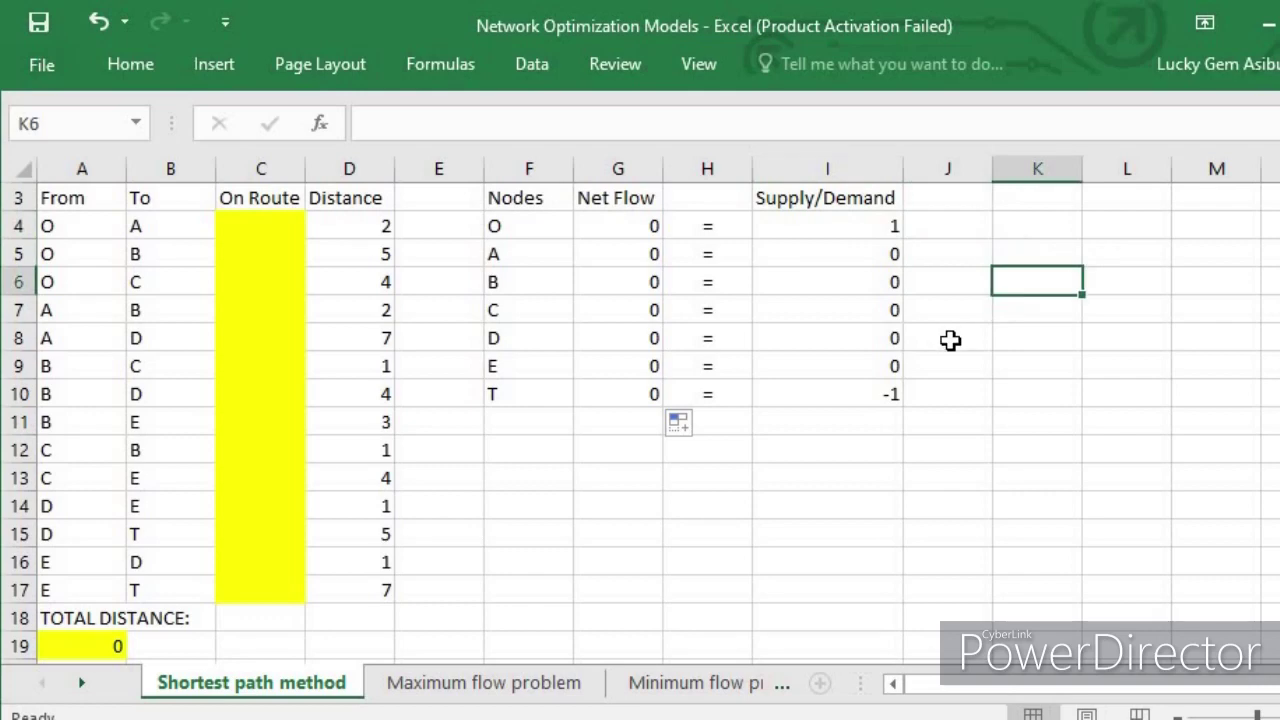
- Compare the origin, the destination and intermediate nodes A to E in column F with the Supply/Demand range I5:I9
{"action": "left_click", "coordinate": [855, 260]}
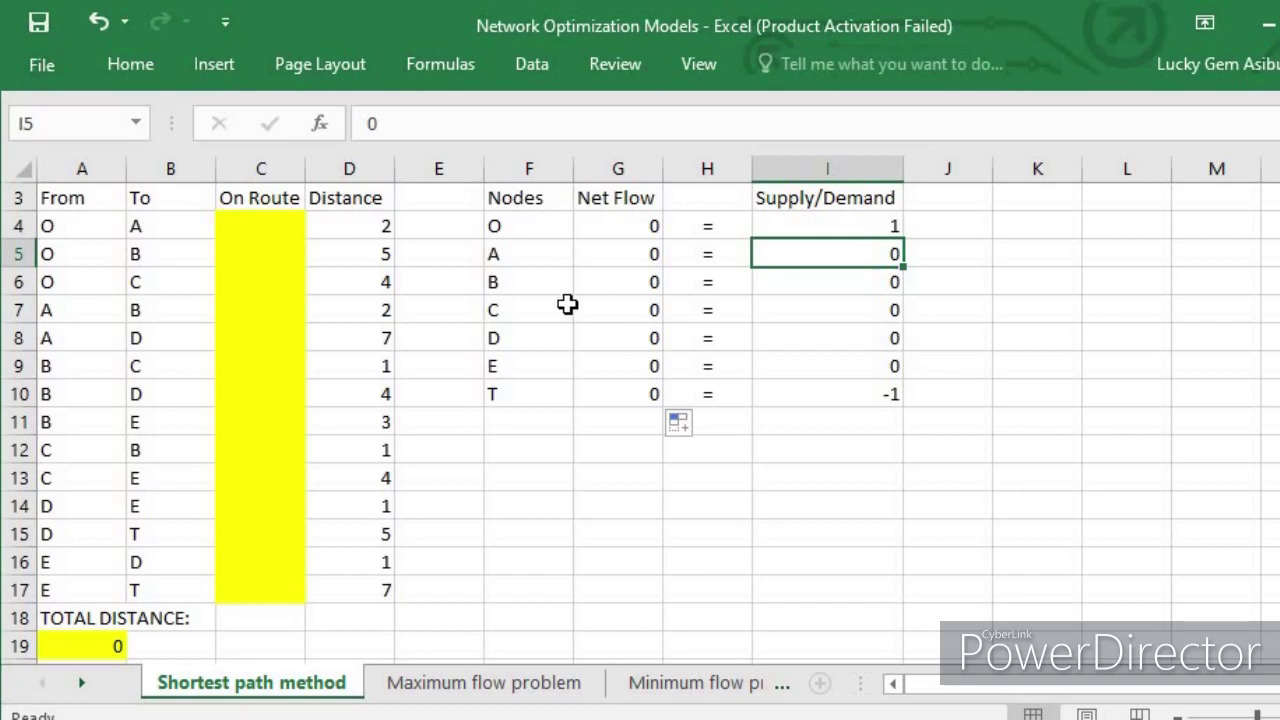
{"action": "left_click", "coordinate": [531, 263]}
{"action": "left_click", "coordinate": [560, 372]}
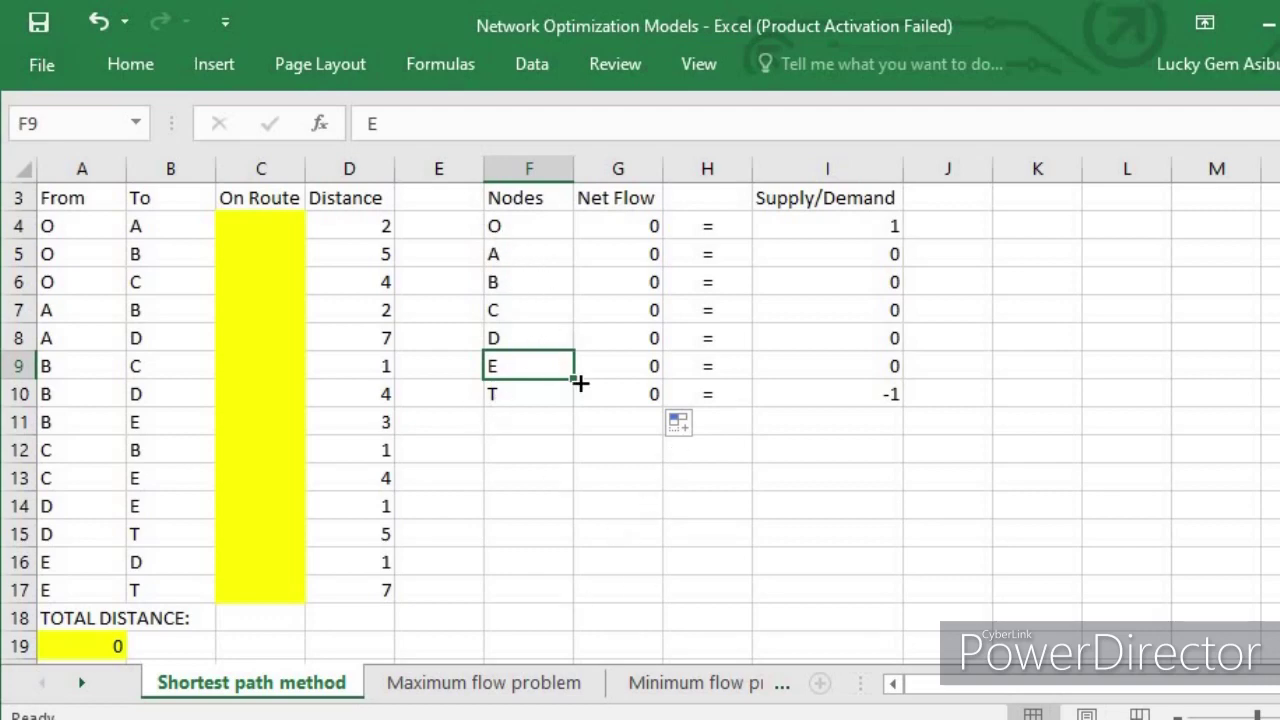
{"action": "left_click", "coordinate": [535, 230]}
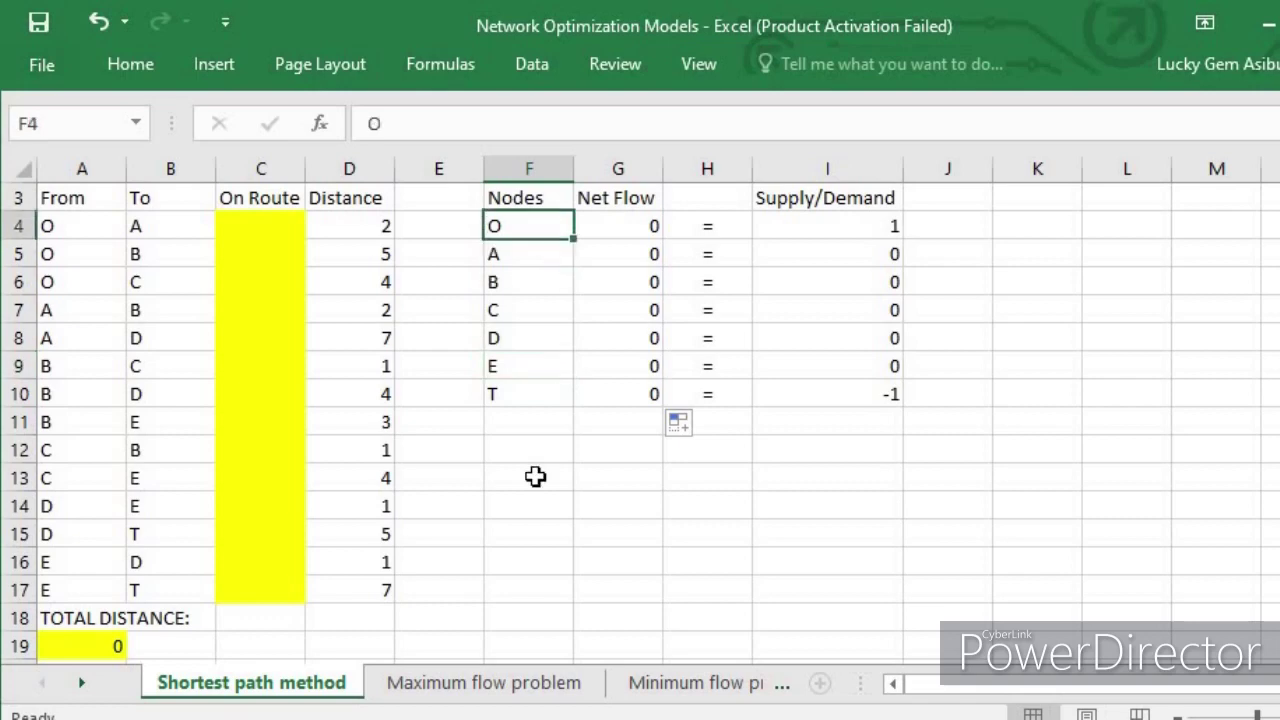
{"action": "left_click", "coordinate": [535, 390]}
{"action": "left_click_drag", "start_coordinate": [540, 258], "coordinate": [540, 368]}
{"action": "left_click_drag", "start_coordinate": [883, 260], "coordinate": [900, 366]}
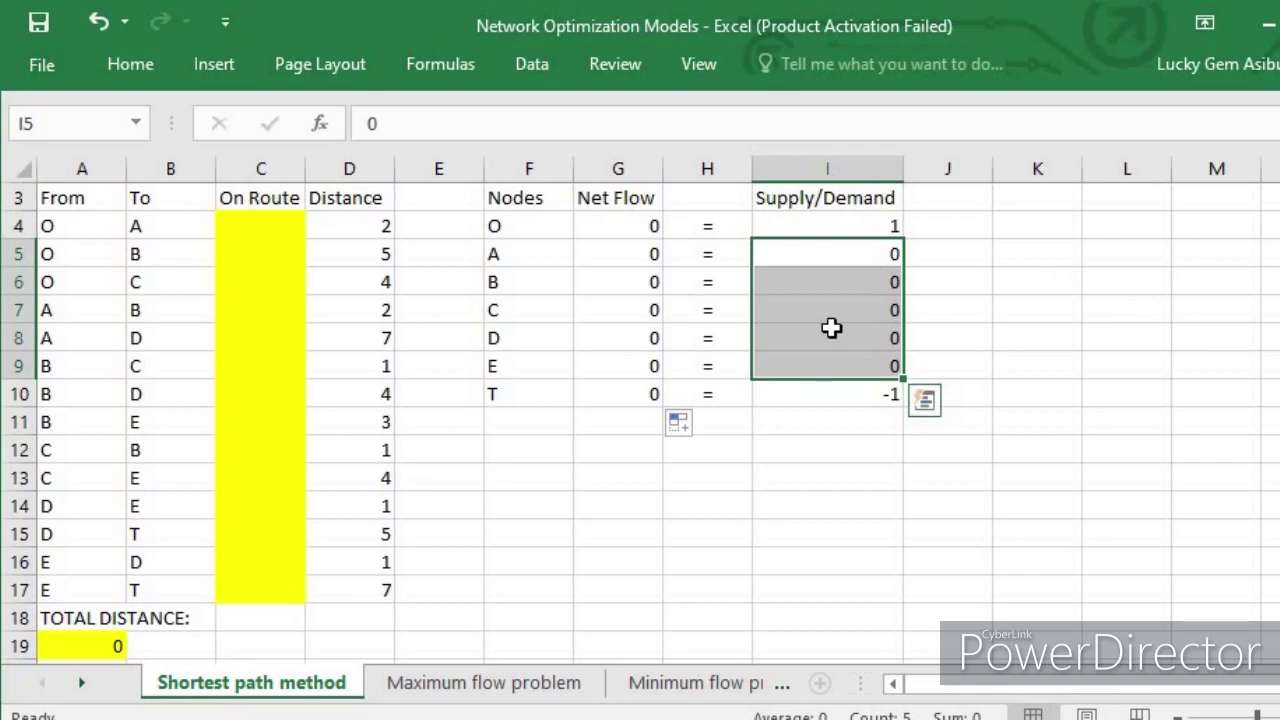
- Examine the Supply/Demand values of intermediate nodes A to E one by one in I5:I9
{"action": "left_click", "coordinate": [866, 262]}
{"action": "left_click", "coordinate": [877, 290]}
{"action": "left_click", "coordinate": [869, 316]}
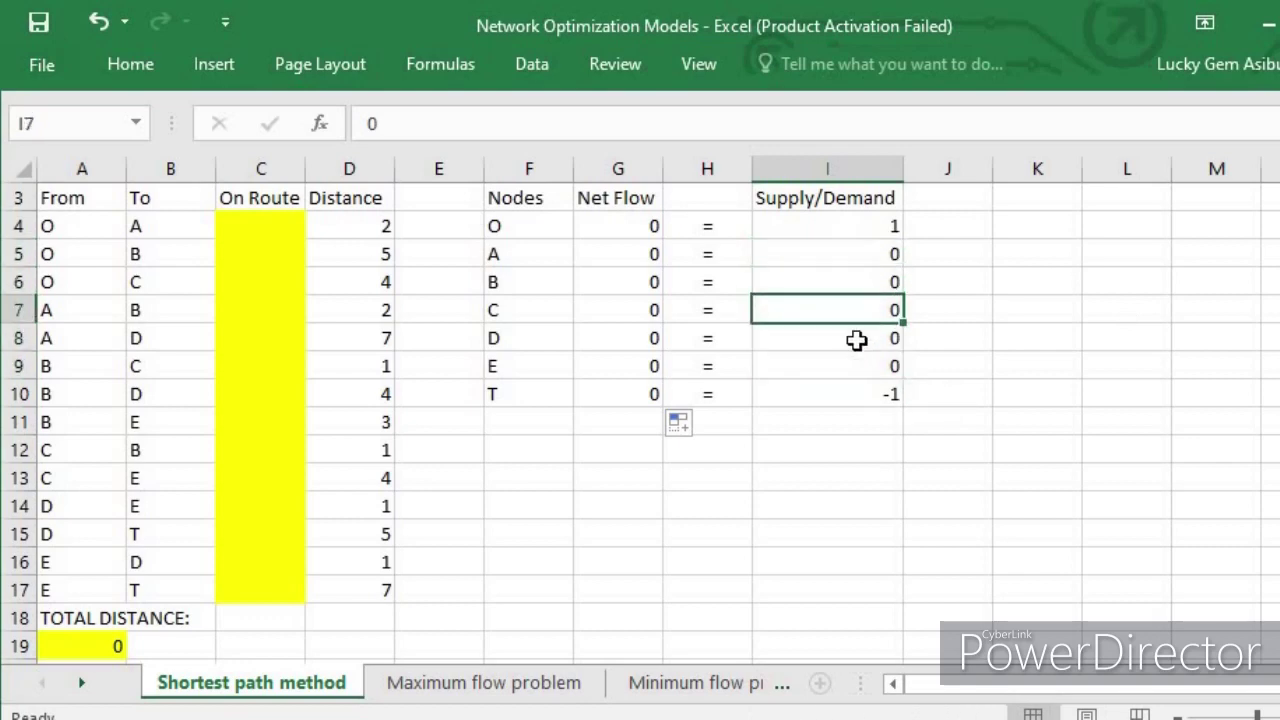
{"action": "left_click", "coordinate": [858, 339]}
{"action": "left_click", "coordinate": [860, 368]}
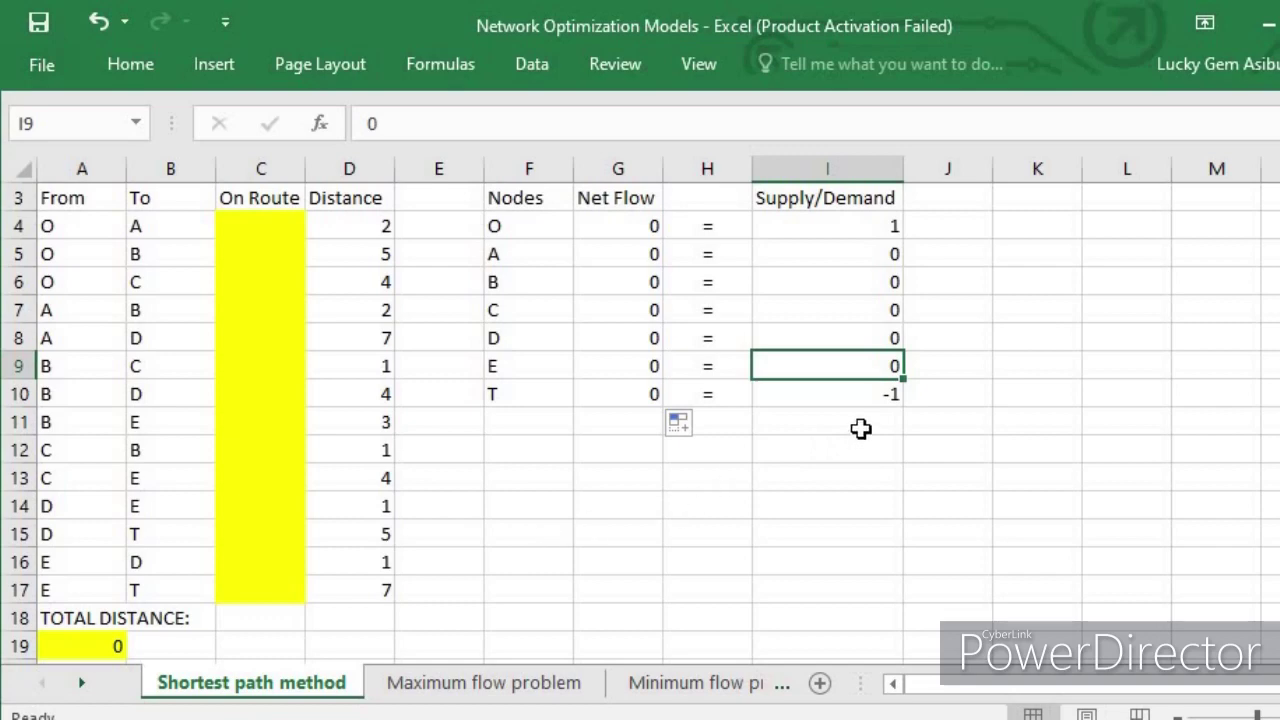
- Examine the Supply/Demand value of destination node T in I10
{"action": "left_click", "coordinate": [879, 392]}
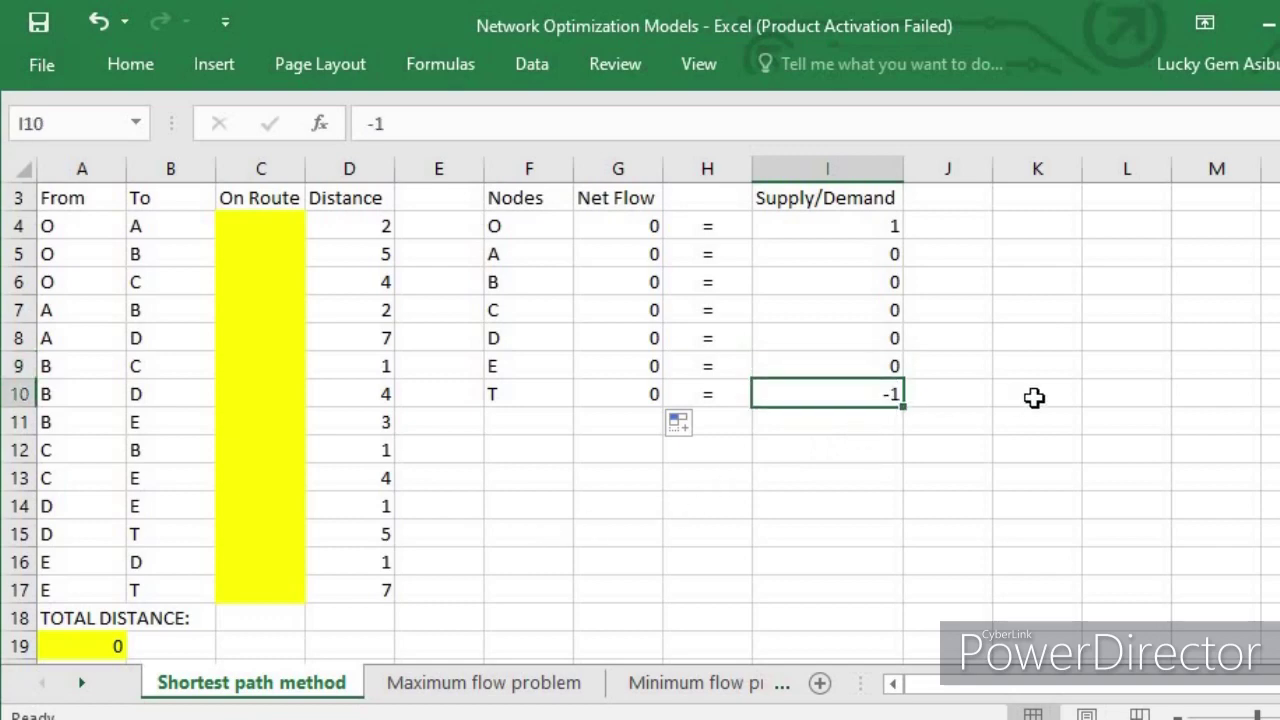
{"action": "left_click", "coordinate": [968, 383]}
{"action": "left_click", "coordinate": [851, 403]}
{"action": "left_click", "coordinate": [994, 391]}
{"action": "left_click", "coordinate": [880, 397]}
{"action": "left_click", "coordinate": [907, 398]}
{"action": "left_click", "coordinate": [874, 397]}
- Recheck the Supply/Demand values of origin I4, intermediate nodes I5:I9 and destination I10
{"action": "left_click", "coordinate": [822, 227]}
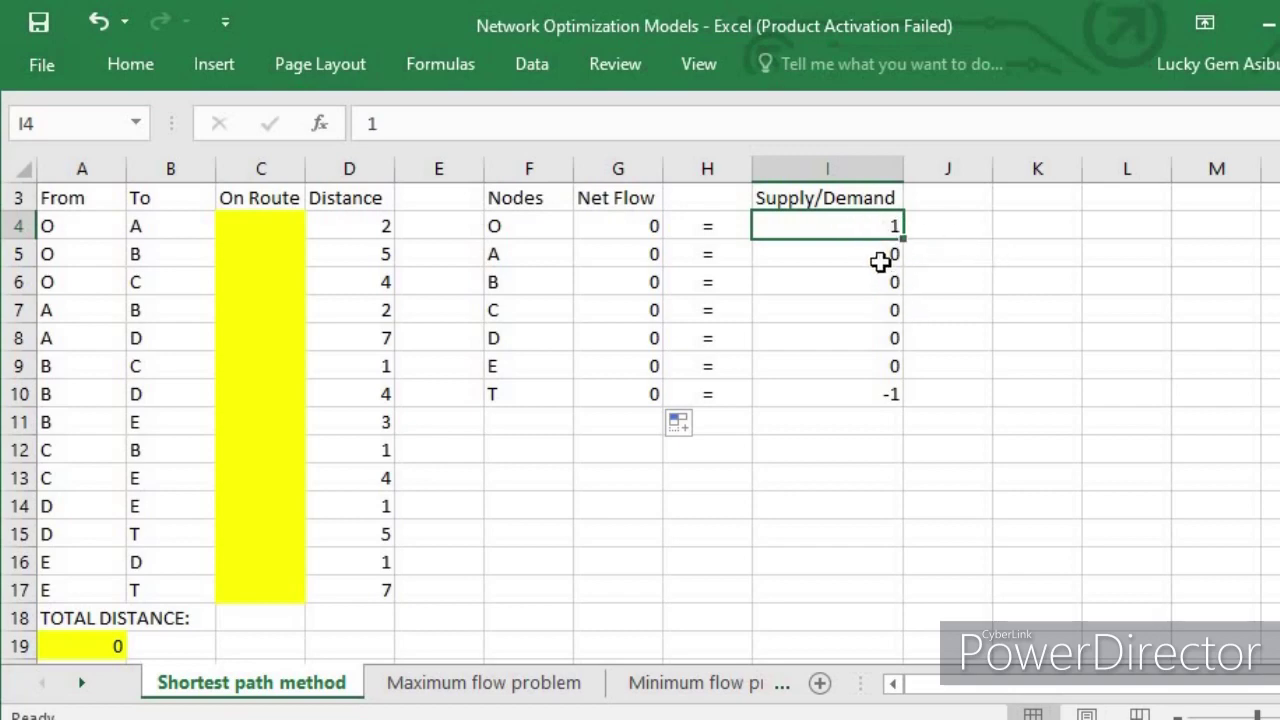
{"action": "left_click_drag", "start_coordinate": [880, 259], "coordinate": [885, 366]}
{"action": "left_click", "coordinate": [935, 366]}
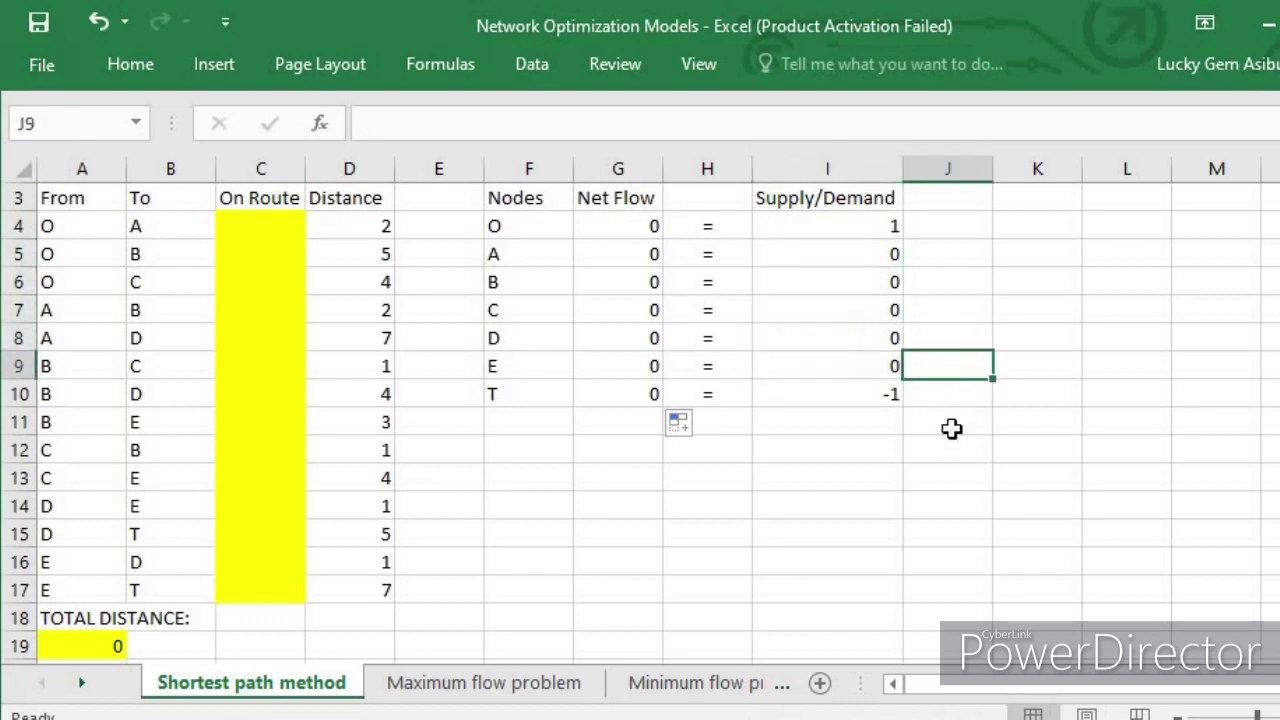
{"action": "left_click", "coordinate": [873, 400]}
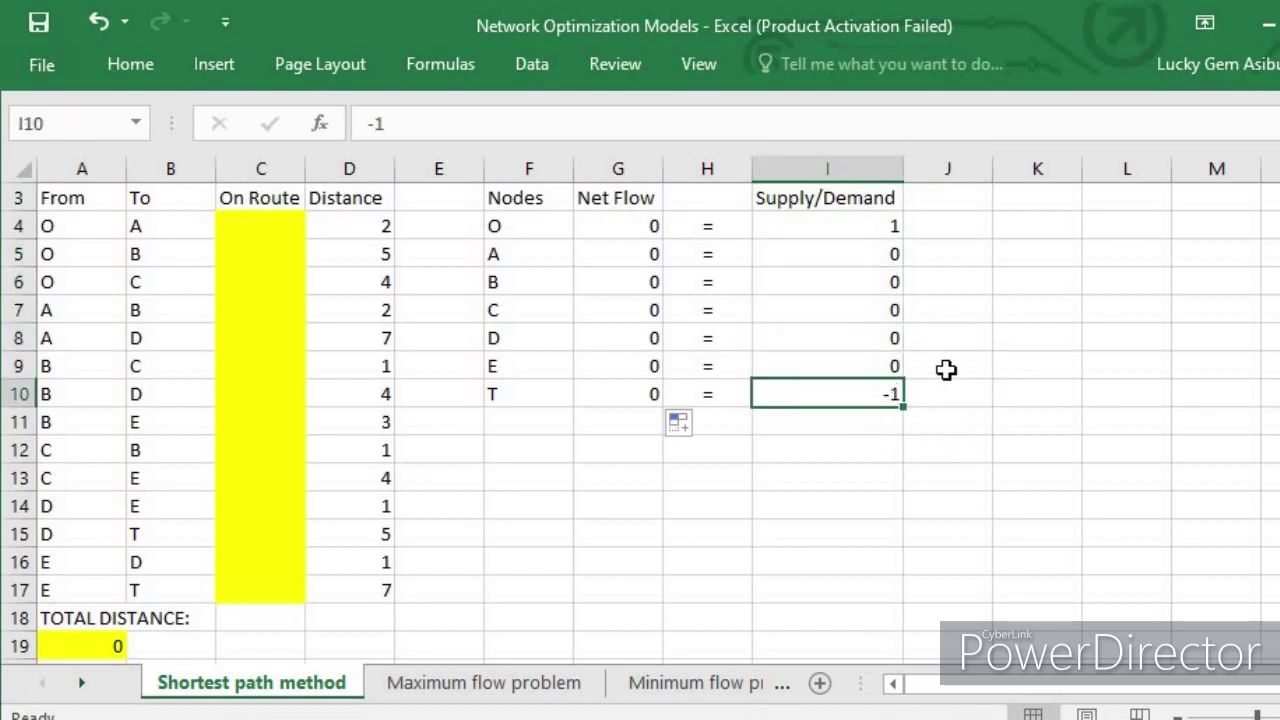
{"action": "left_click", "coordinate": [946, 371]}
{"action": "left_click", "coordinate": [897, 401]}
{"action": "left_click", "coordinate": [1000, 391]}
{"action": "left_click", "coordinate": [888, 403]}
{"action": "left_click", "coordinate": [562, 559]}
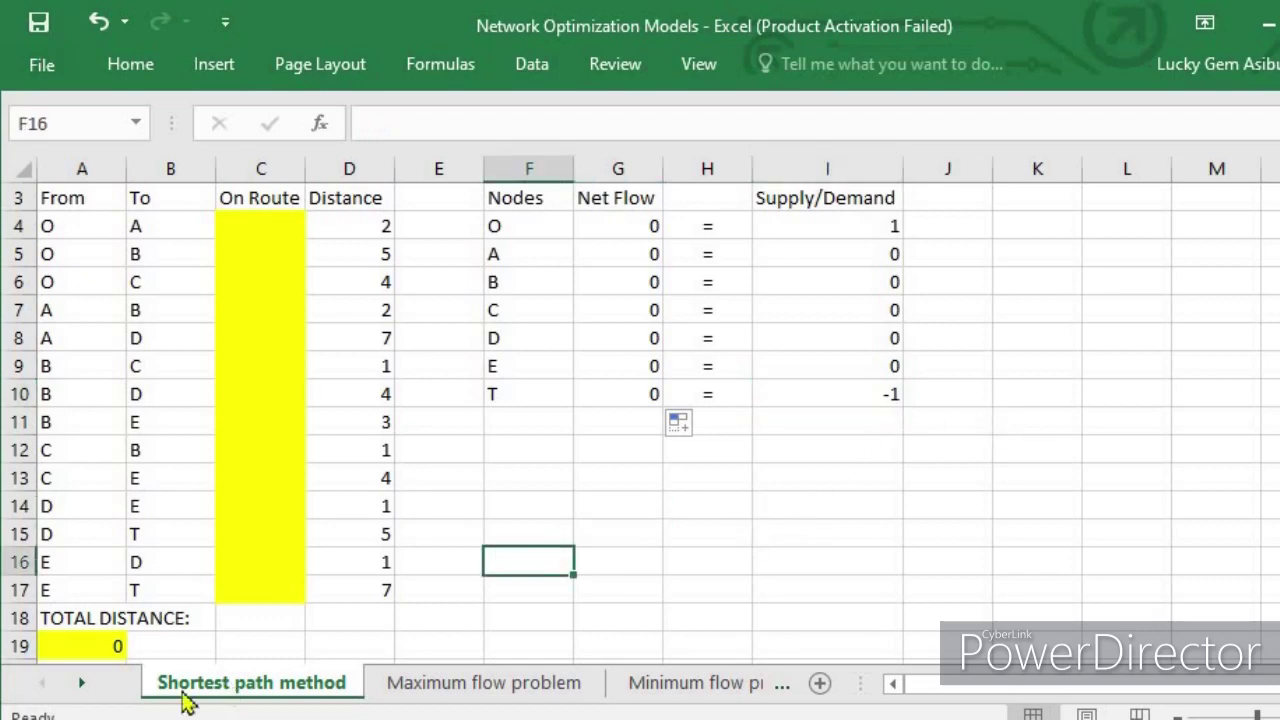
- Examine the ranges C4:C17 and D4:D17 in the total distance SUMPRODUCT formula in A19, then close it without changing it
{"action": "left_click", "coordinate": [85, 643]}
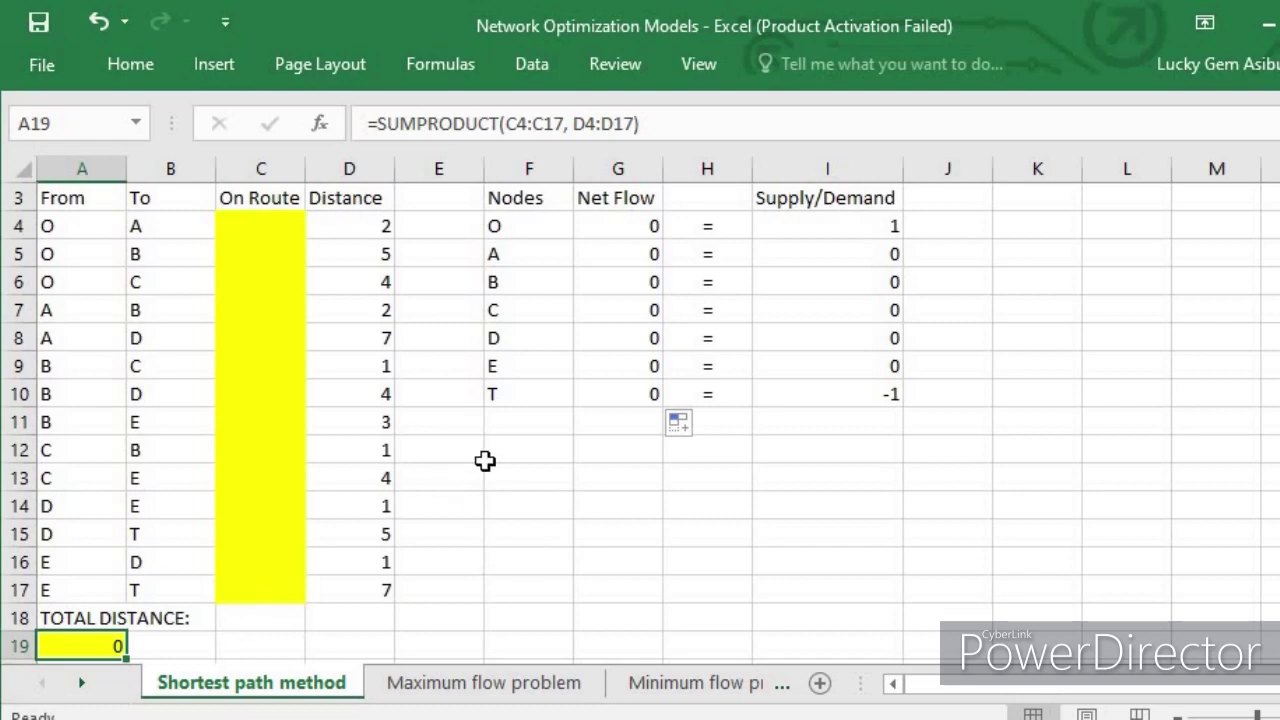
{"action": "left_click", "coordinate": [713, 128]}
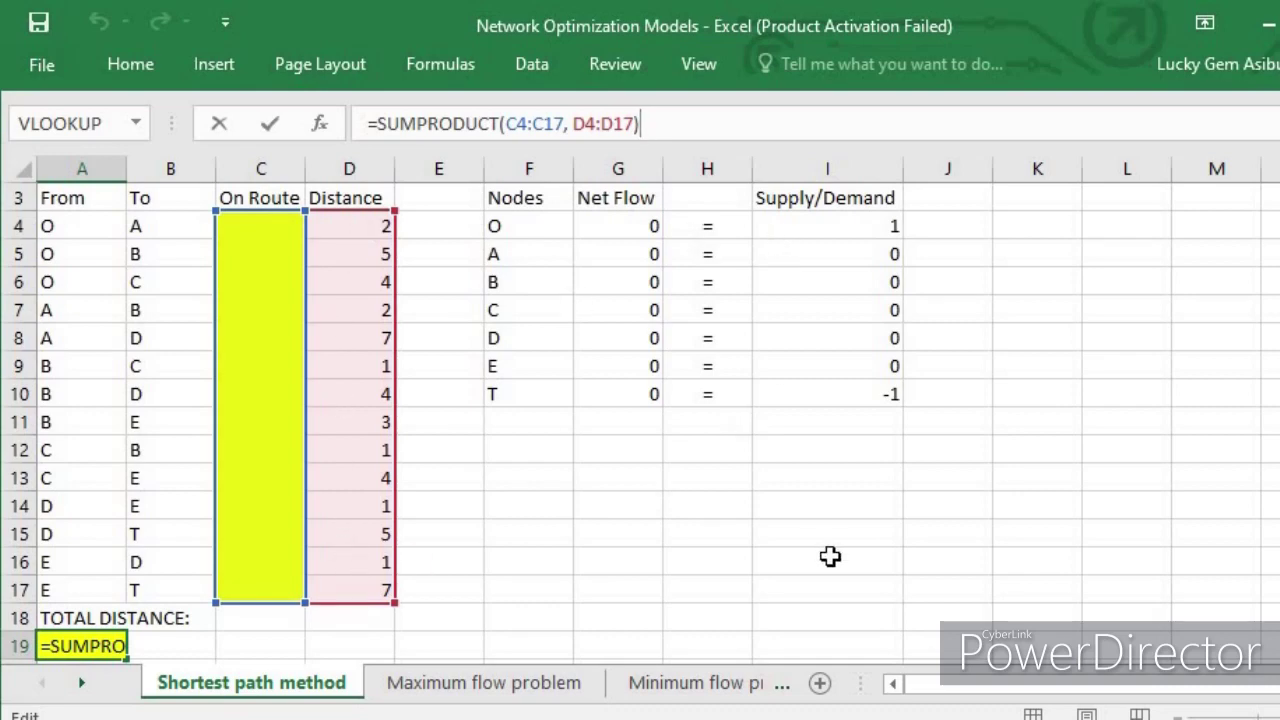
{"action": "key", "text": "Return"}
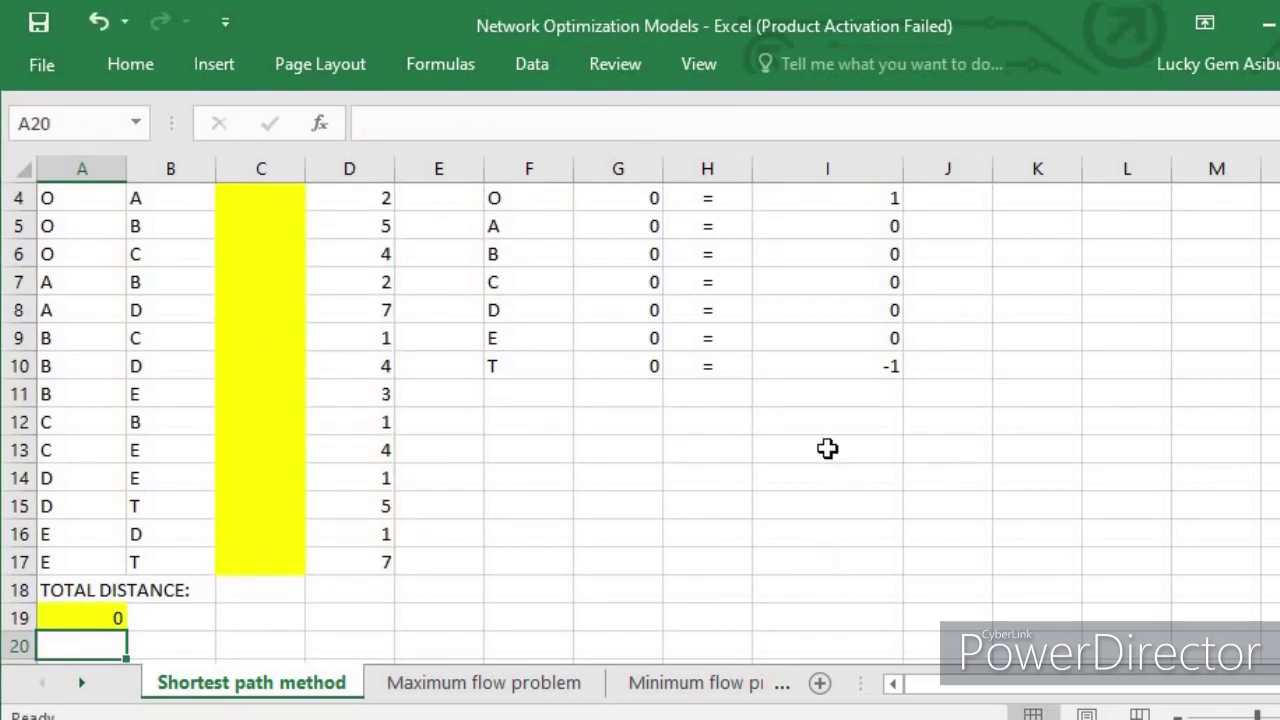
- Open Solver and reset all of its existing parameters and constraints
{"action": "scroll", "coordinate": [790, 470], "scroll_direction": "up", "scroll_amount": 1}
{"action": "scroll", "coordinate": [775, 489], "scroll_direction": "up", "scroll_amount": 1}
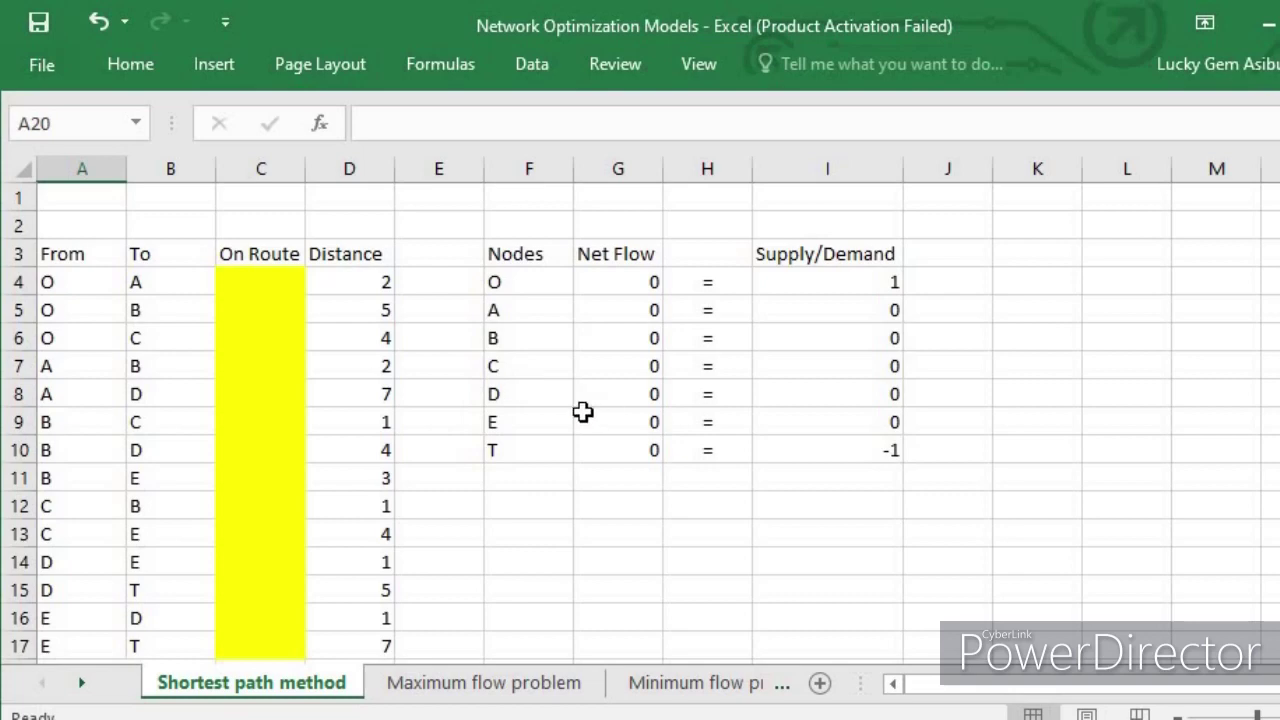
{"action": "left_click", "coordinate": [536, 66]}
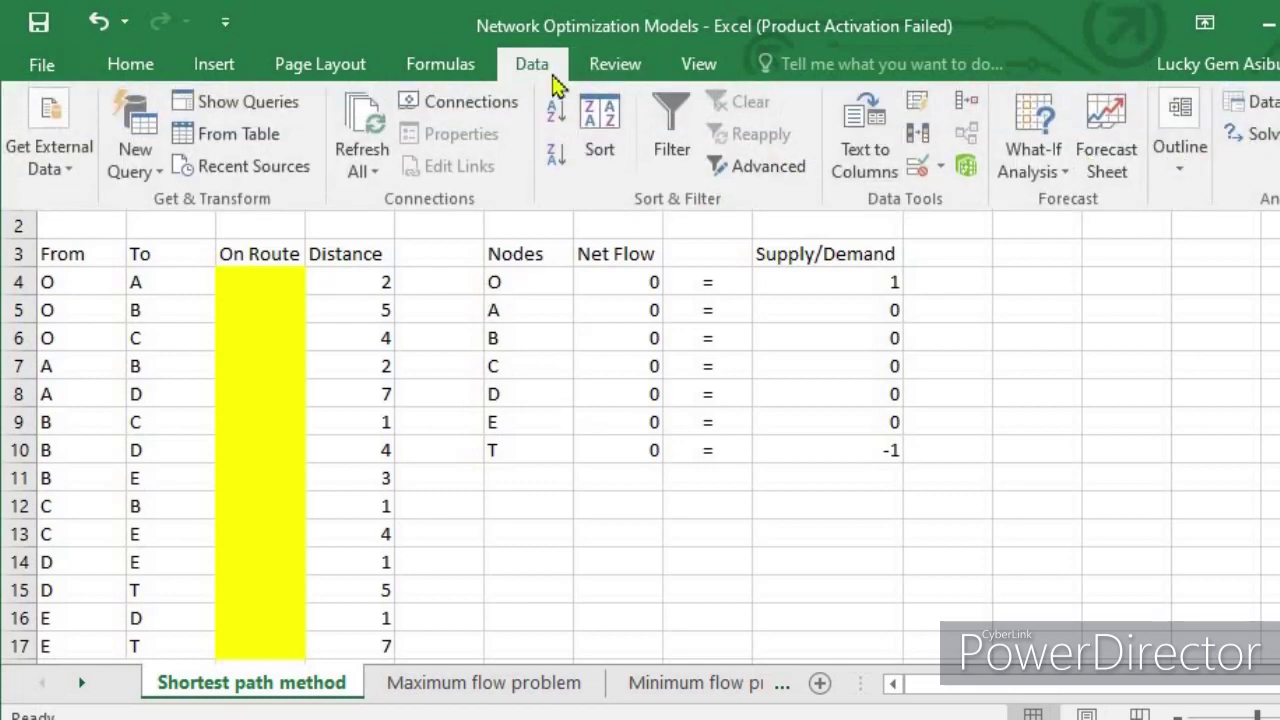
{"action": "left_click", "coordinate": [1250, 135]}
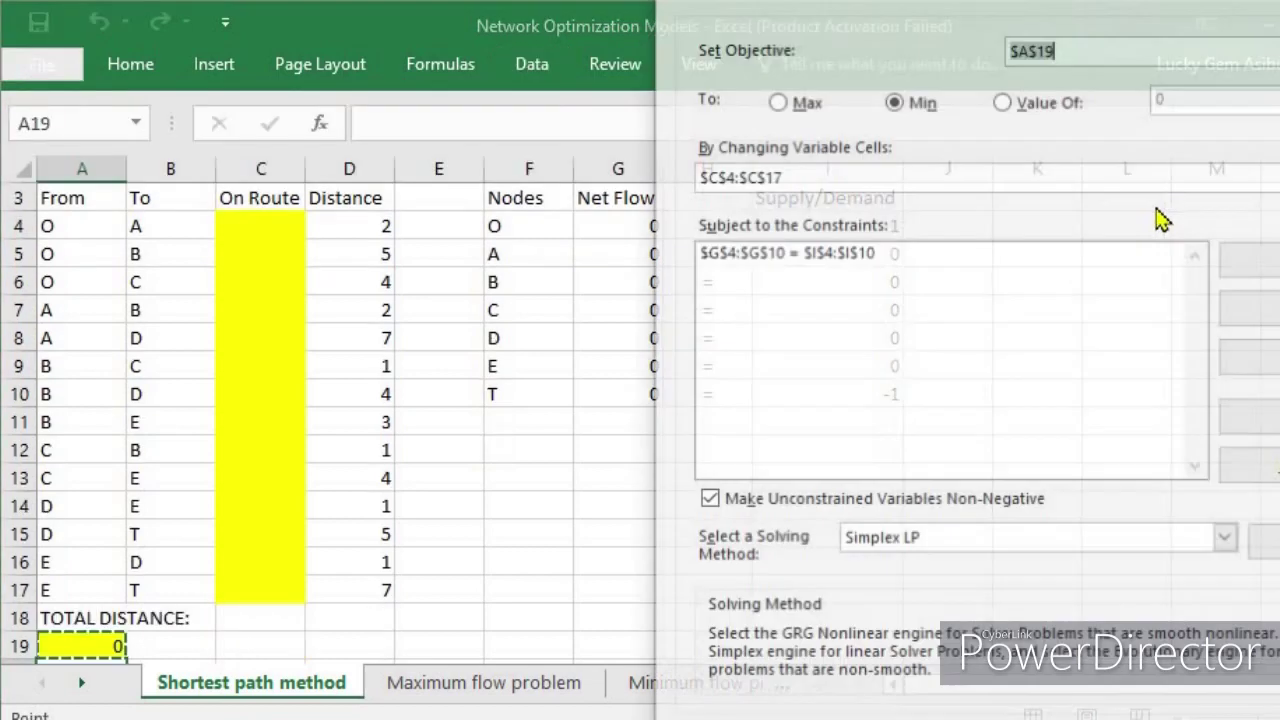
{"action": "left_click_drag", "start_coordinate": [958, 12], "coordinate": [697, 117]}
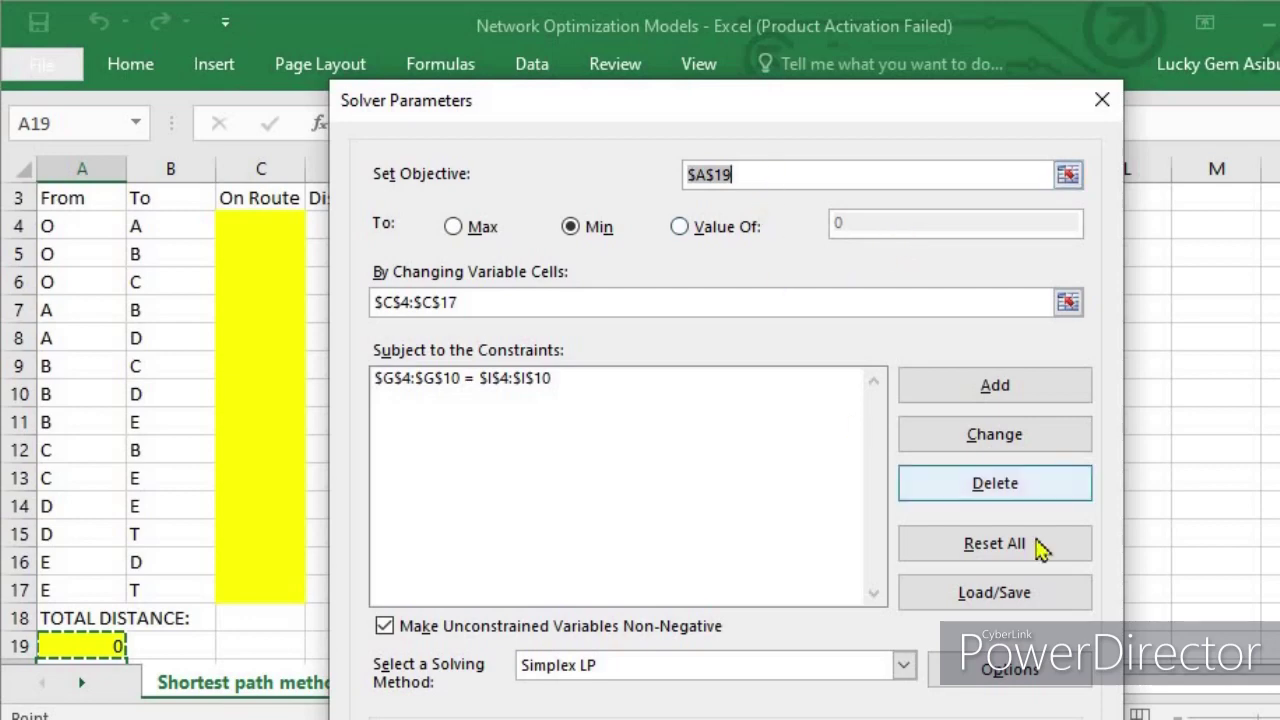
{"action": "left_click", "coordinate": [1008, 545]}
{"action": "key", "text": "Return"}
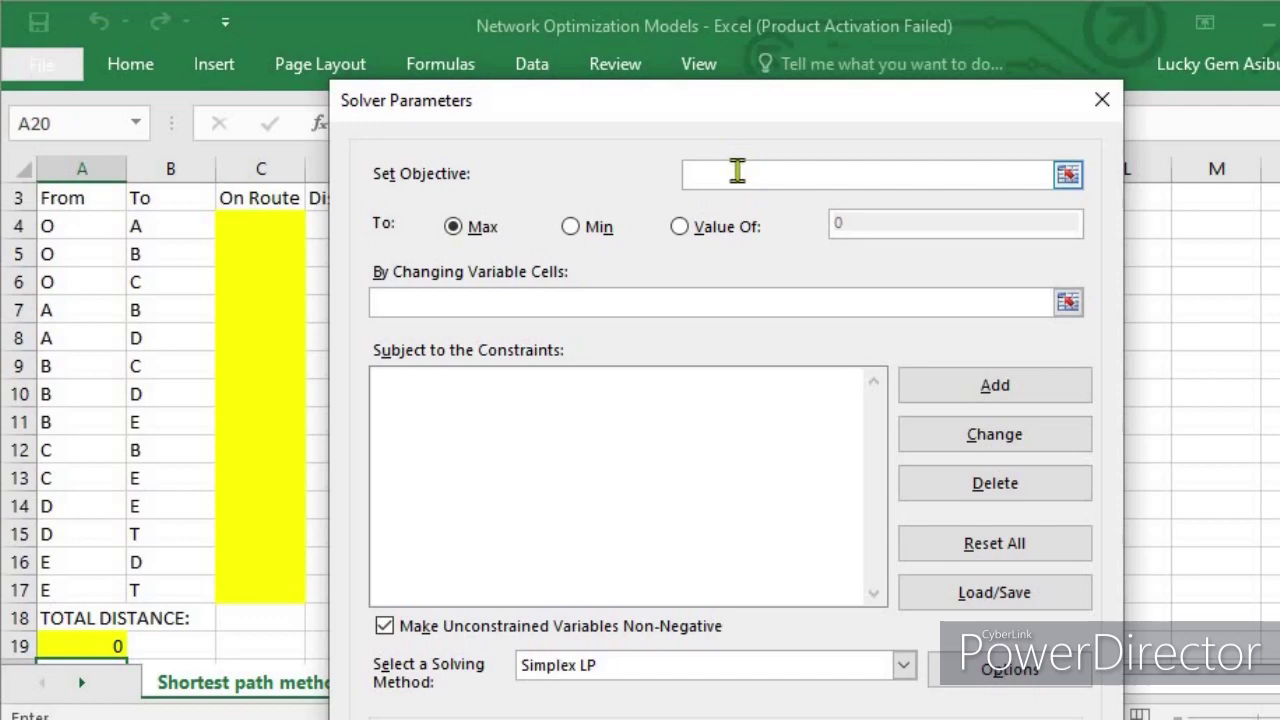
- Set the Solver objective to the total distance cell $A$19 and choose to minimize it
{"action": "left_click", "coordinate": [95, 645]}
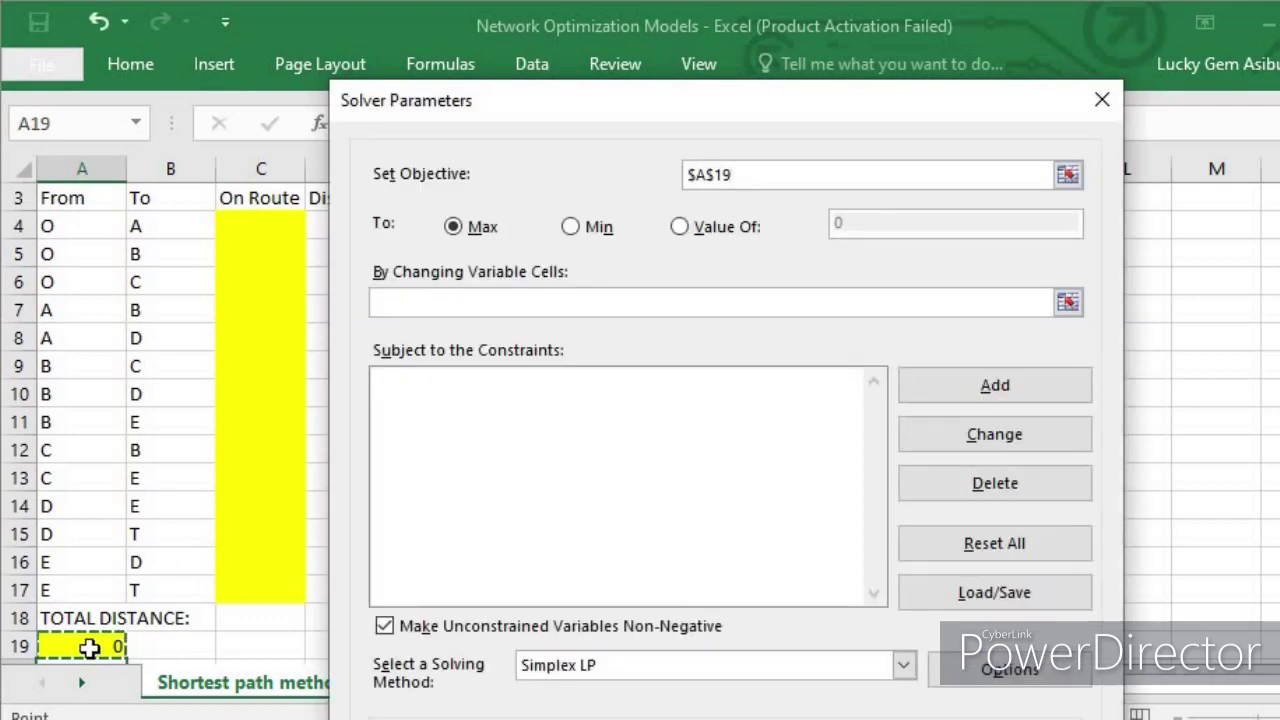
{"action": "left_click_drag", "start_coordinate": [840, 106], "coordinate": [720, 105]}
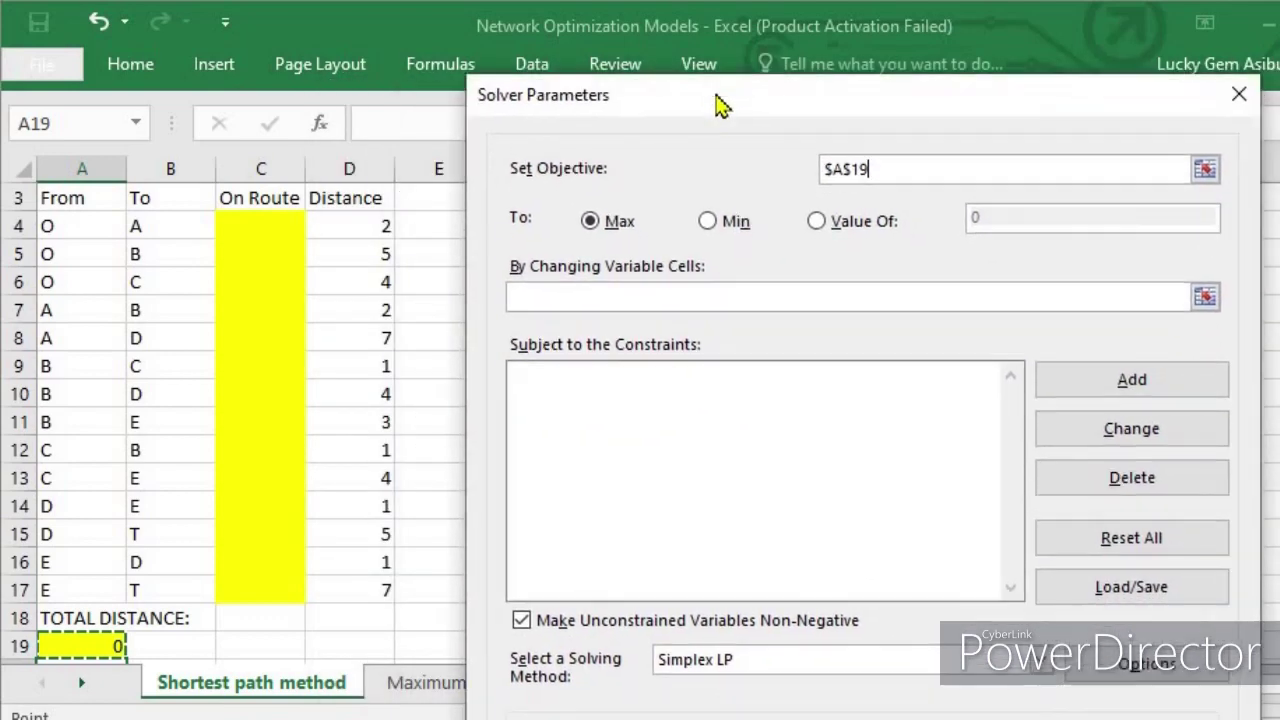
{"action": "left_click", "coordinate": [712, 224]}
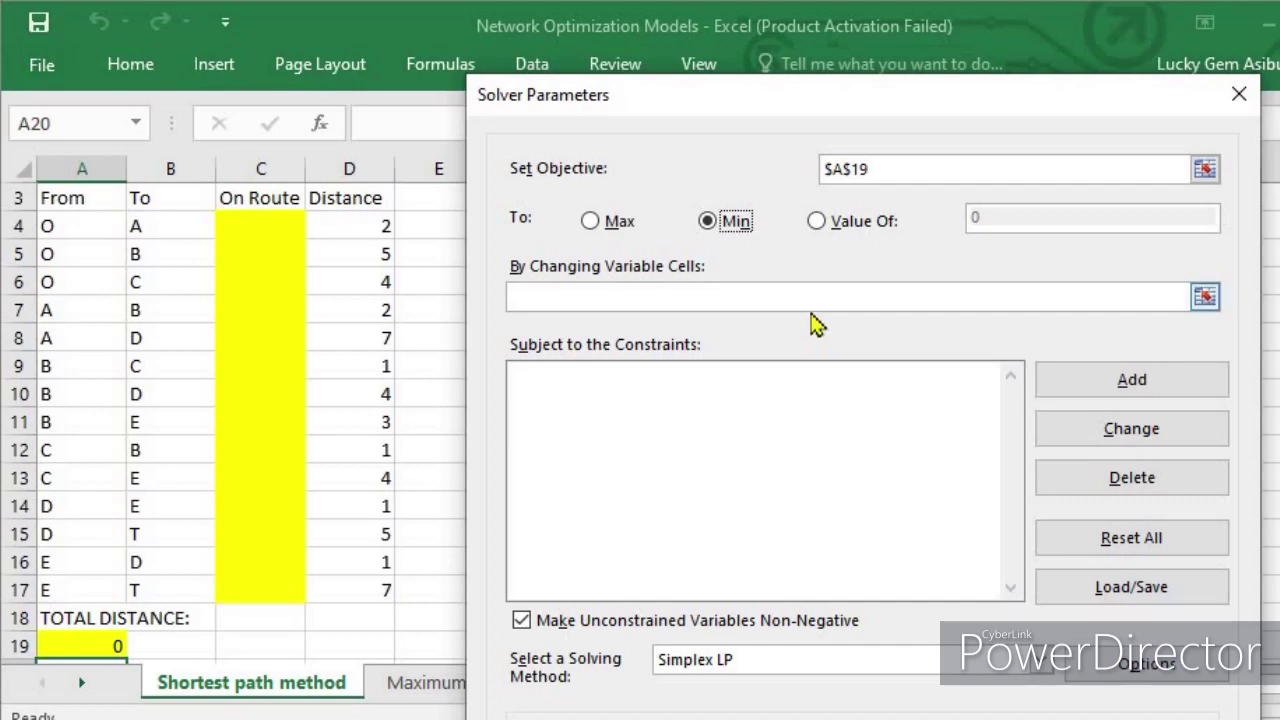
- Set the Solver's changing variable cells to the On Route range $C$4:$C$17
{"action": "left_click", "coordinate": [600, 296]}
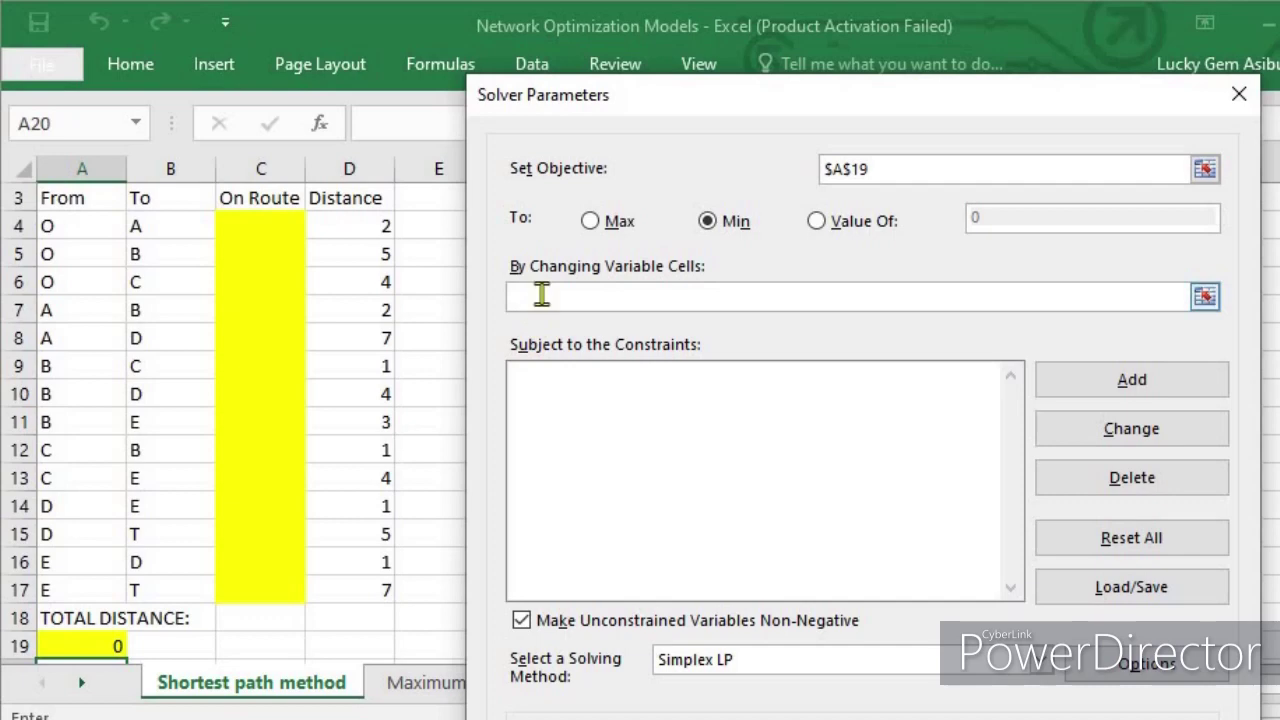
{"action": "left_click_drag", "start_coordinate": [274, 225], "coordinate": [276, 590]}
{"action": "key", "text": "ctrl+z"}
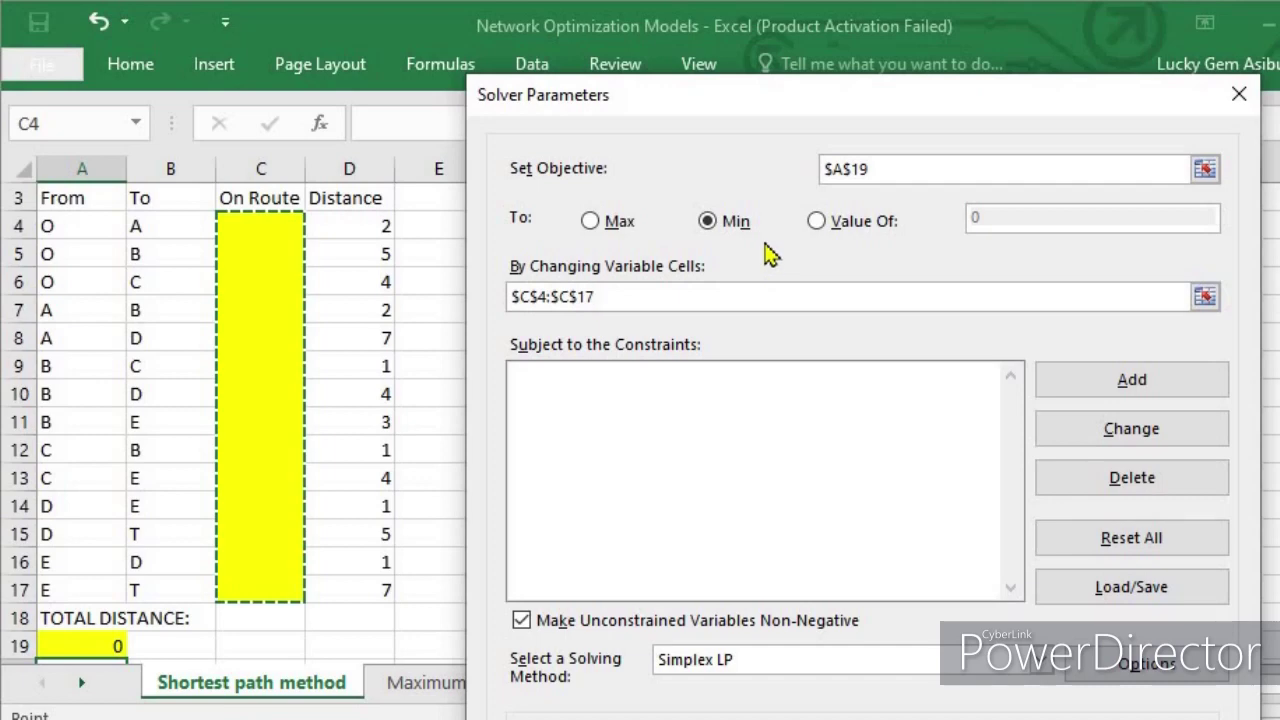
- Add a Solver constraint requiring the Net Flow range $G$4:$G$10 to equal the Supply/Demand range $I$4:$I$10
{"action": "left_click", "coordinate": [1131, 382]}
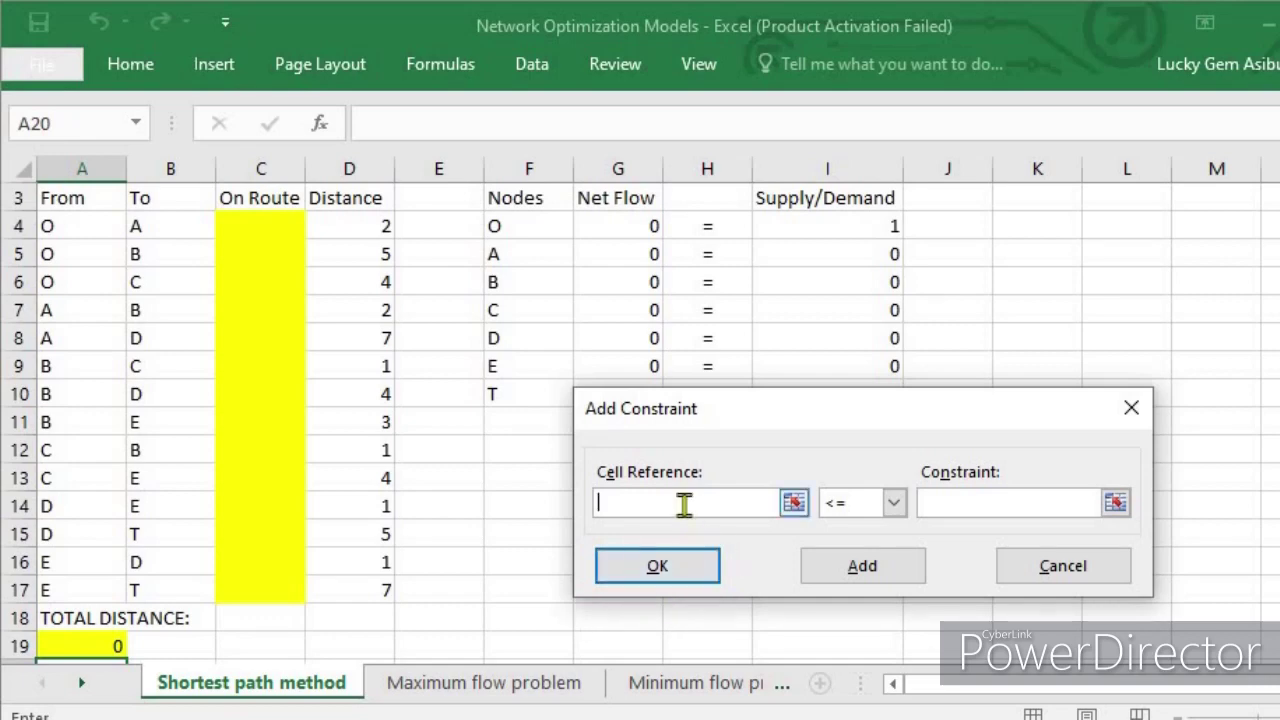
{"action": "left_click_drag", "start_coordinate": [716, 418], "coordinate": [898, 388]}
{"action": "left_click_drag", "start_coordinate": [630, 224], "coordinate": [634, 392]}
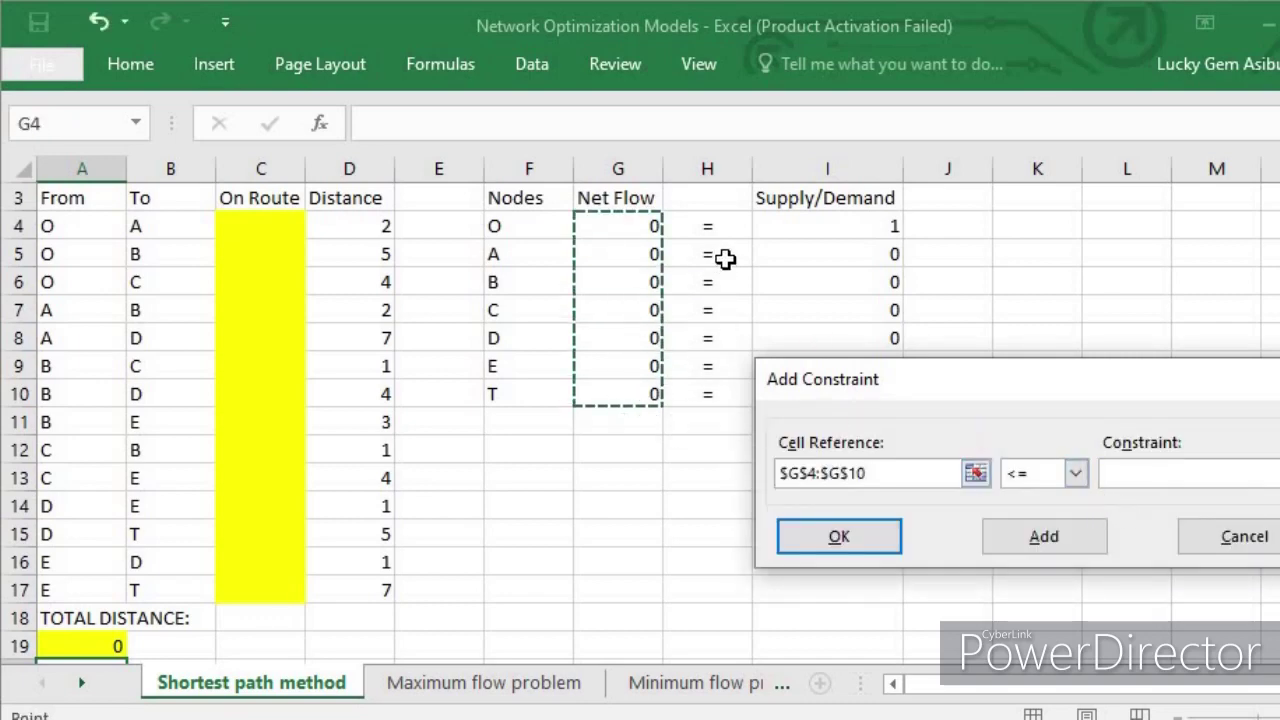
{"action": "left_click", "coordinate": [1073, 476]}
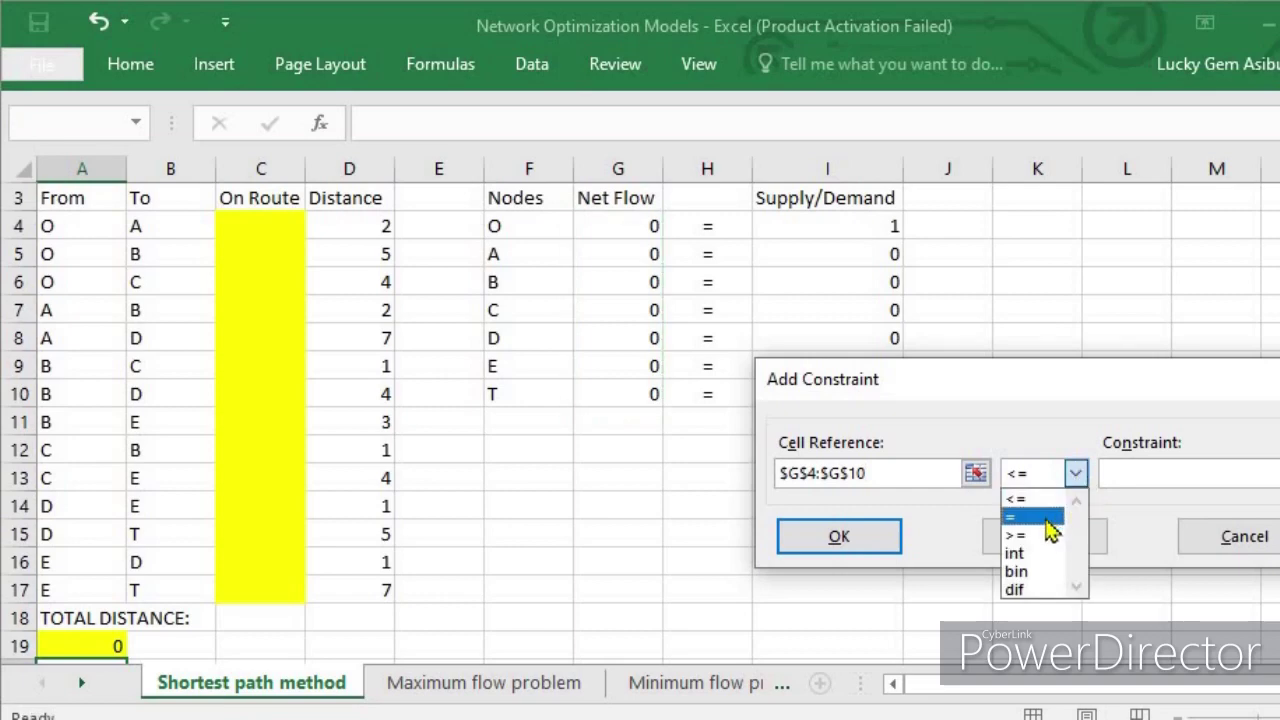
{"action": "left_click", "coordinate": [1054, 518]}
{"action": "left_click_drag", "start_coordinate": [909, 394], "coordinate": [688, 466]}
{"action": "left_click_drag", "start_coordinate": [864, 233], "coordinate": [886, 390]}
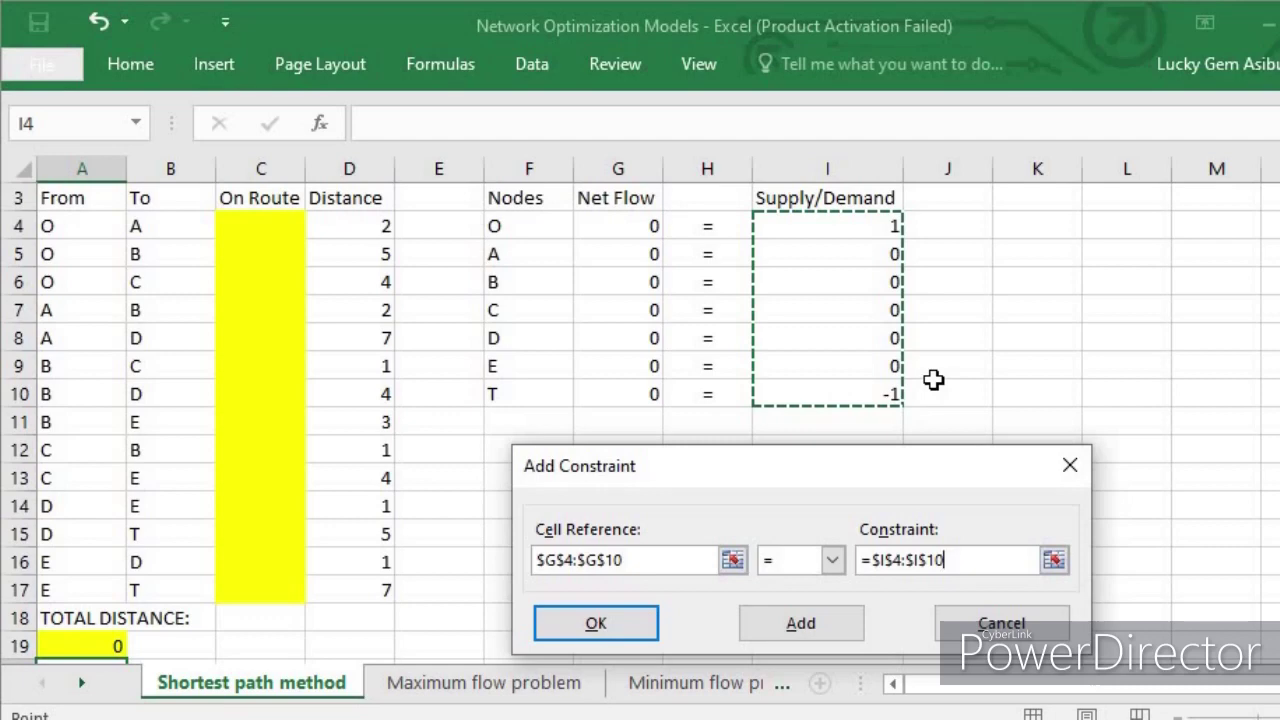
{"action": "left_click", "coordinate": [628, 630]}
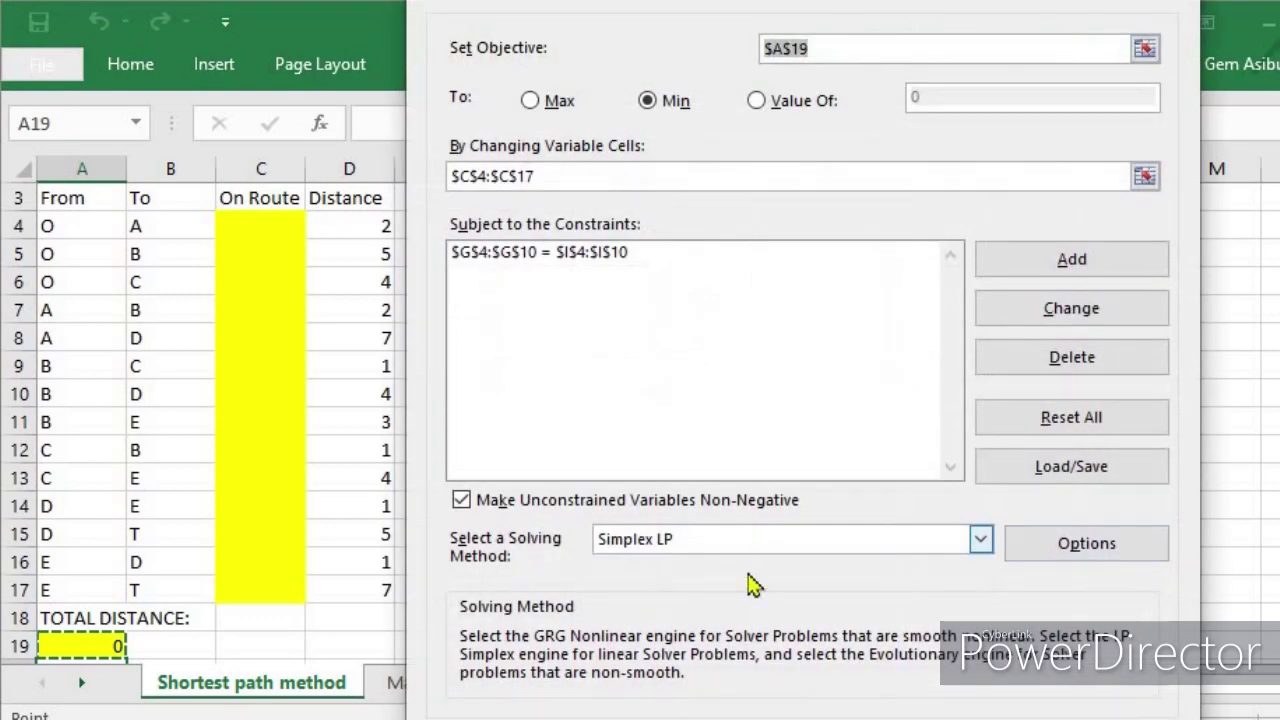
- Keep unconstrained variables non-negative and choose Simplex LP as the solving method
{"action": "left_click", "coordinate": [463, 502]}
{"action": "left_click", "coordinate": [463, 502]}
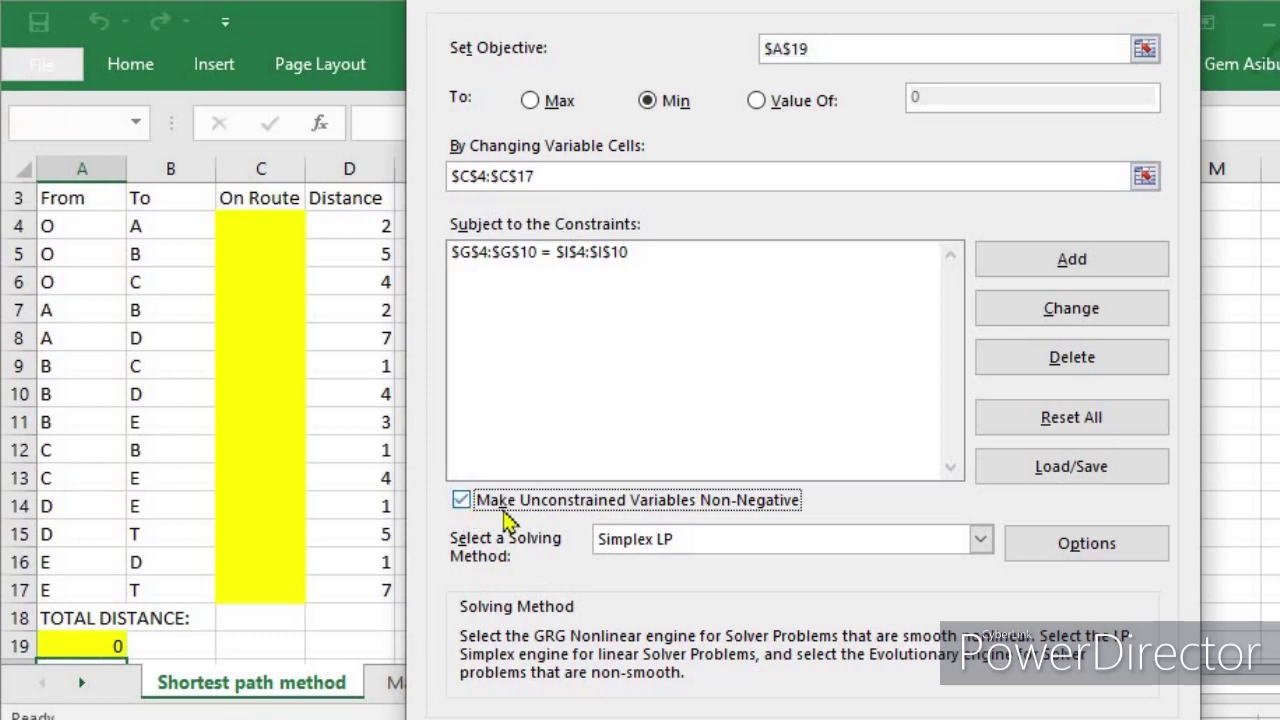
{"action": "left_click", "coordinate": [748, 548]}
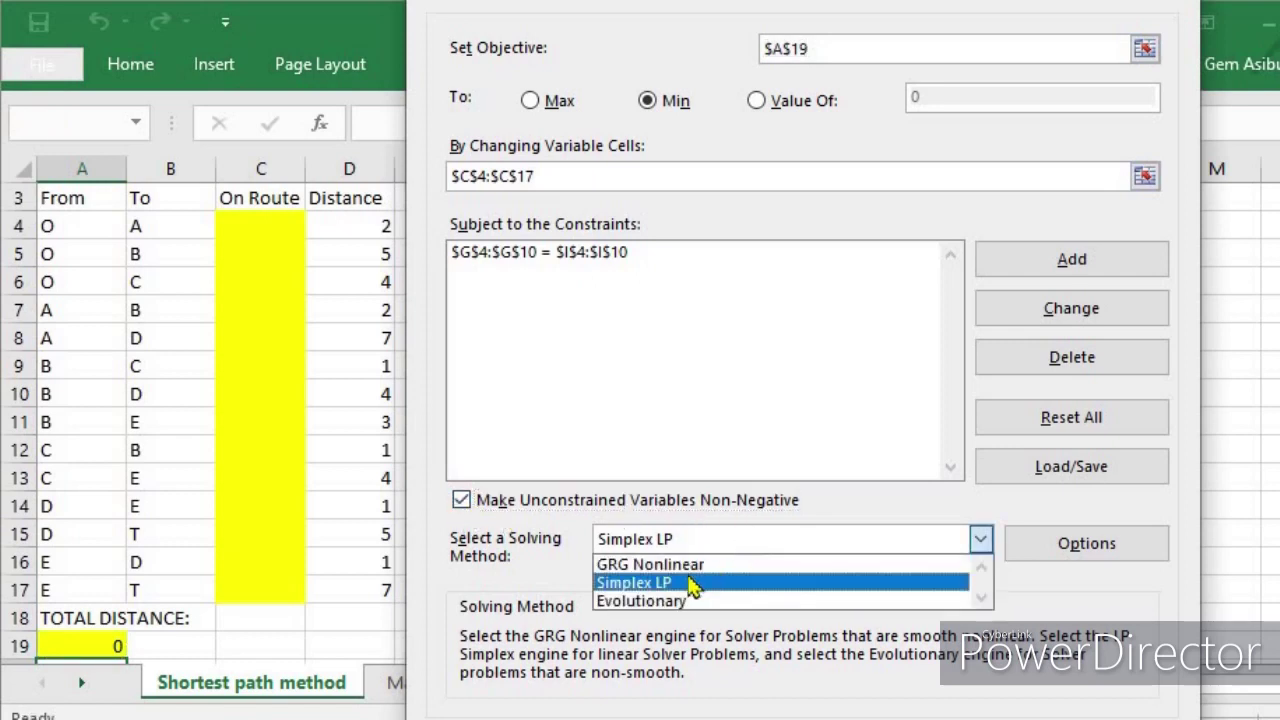
{"action": "left_click", "coordinate": [676, 584]}
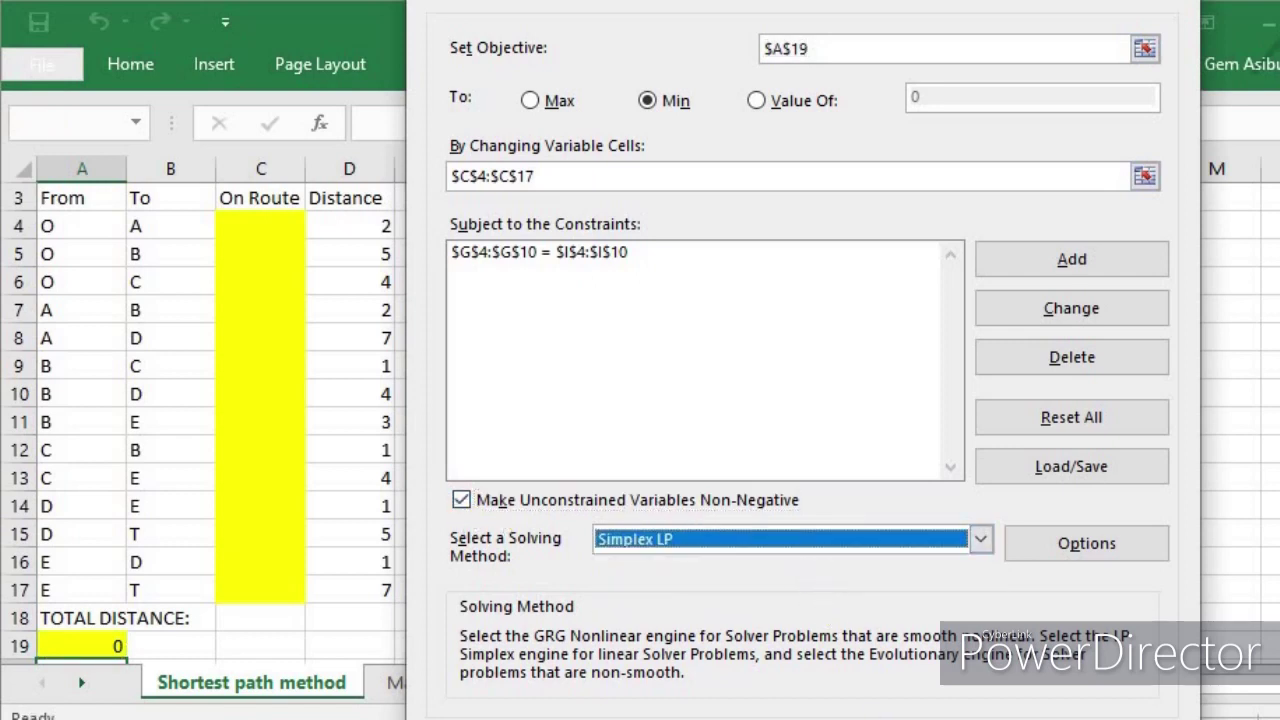
- Solve the shortest path model and keep the Solver solution
{"action": "left_click_drag", "start_coordinate": [784, 17], "coordinate": [742, 0]}
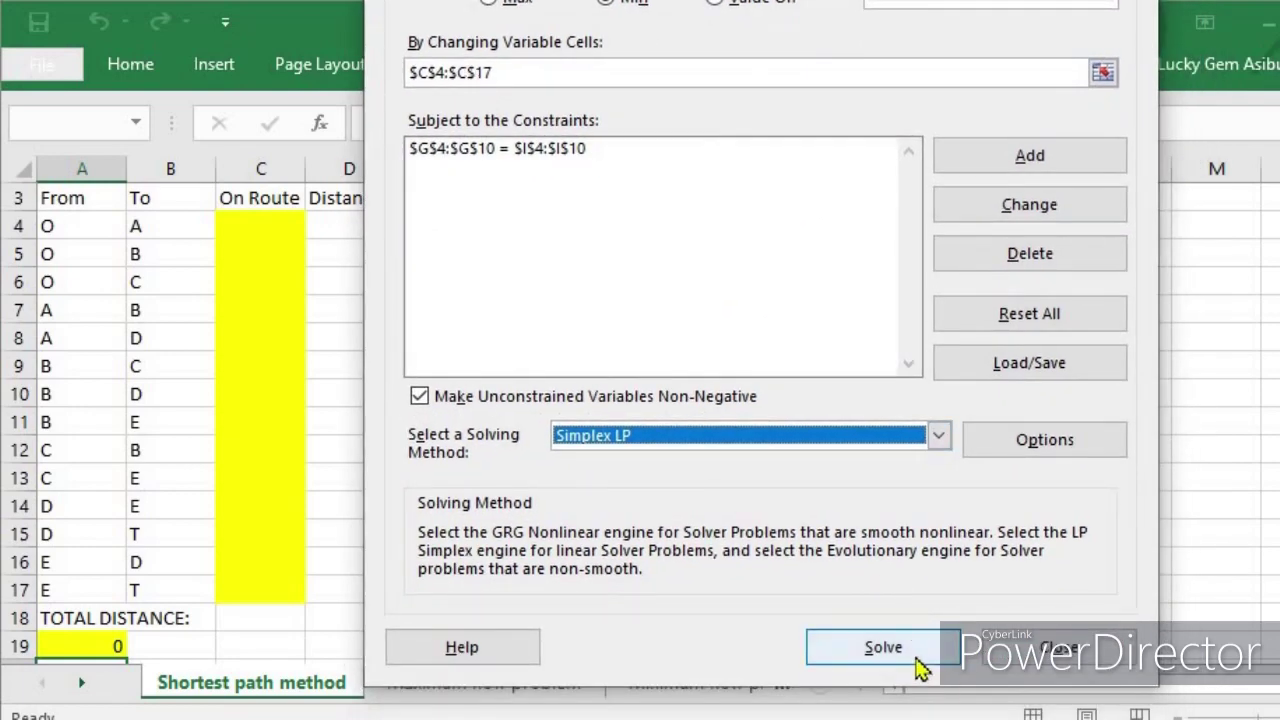
{"action": "left_click", "coordinate": [883, 647]}
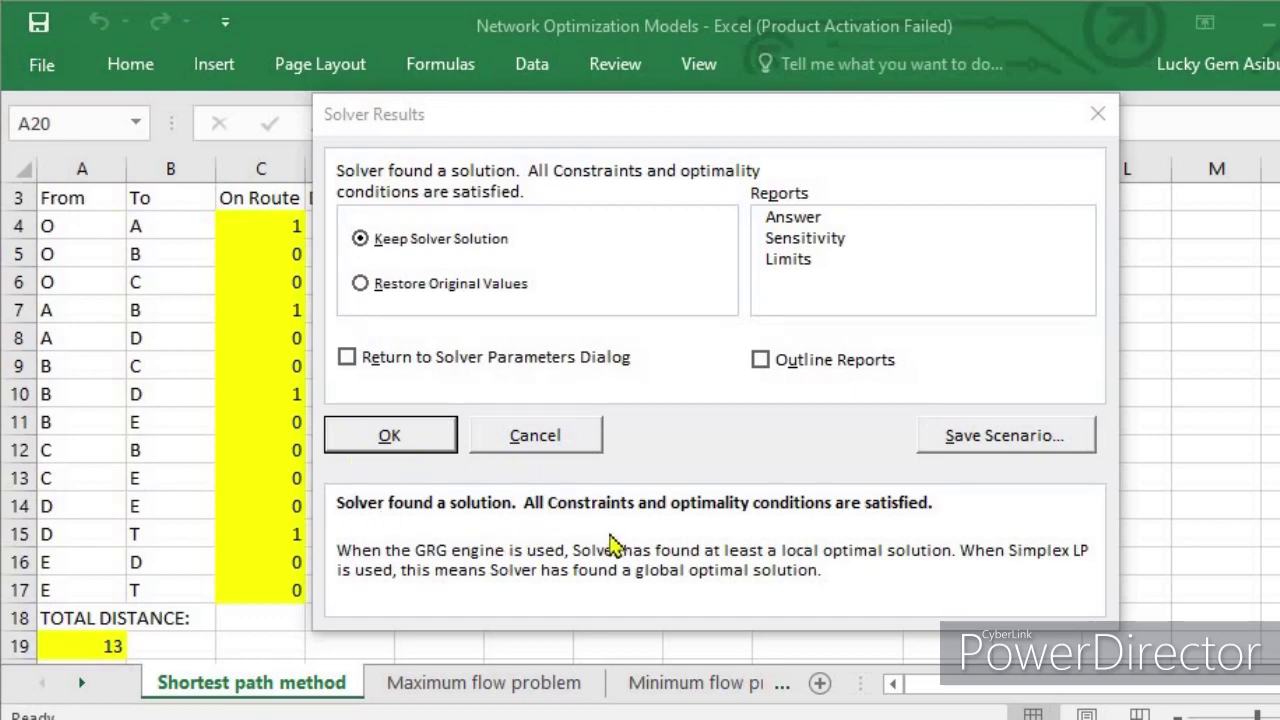
{"action": "left_click", "coordinate": [406, 428]}
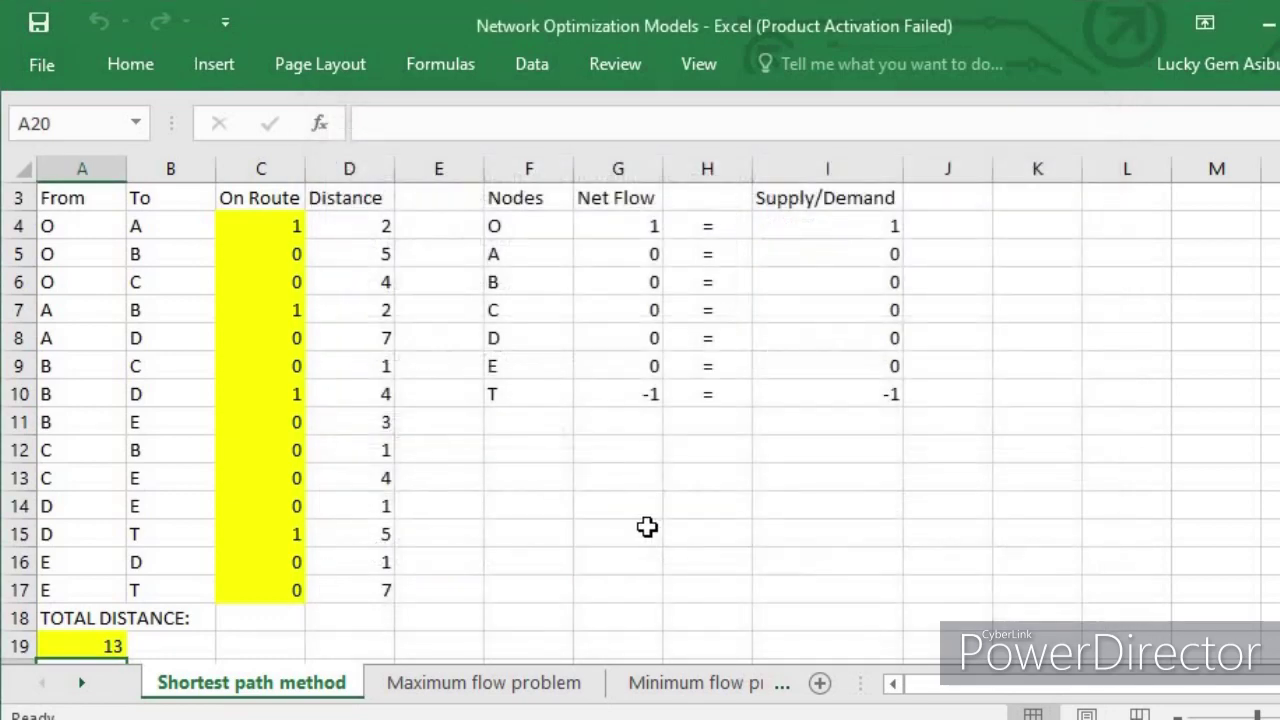
- Examine the solved total distance in A19 and the On Route values in column C
{"action": "left_click", "coordinate": [644, 530]}
{"action": "left_click", "coordinate": [117, 648]}
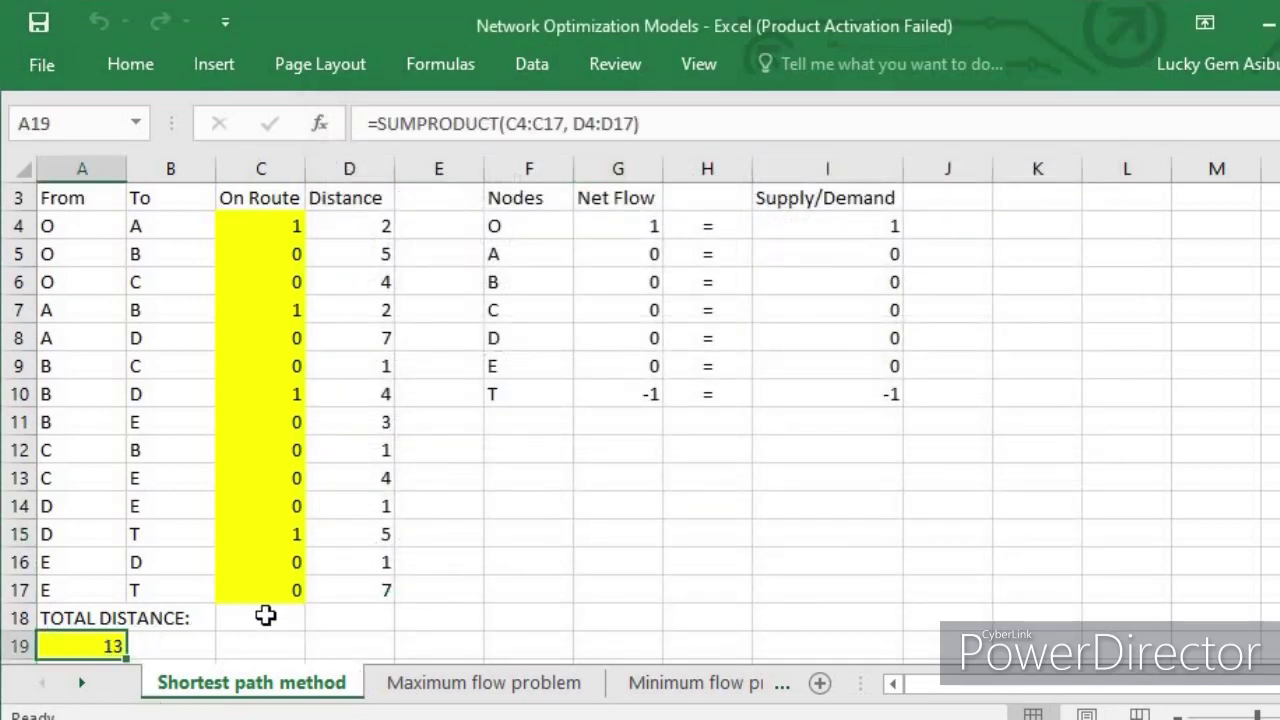
{"action": "left_click", "coordinate": [110, 622]}
{"action": "left_click", "coordinate": [117, 648]}
{"action": "left_click_drag", "start_coordinate": [280, 254], "coordinate": [280, 228]}
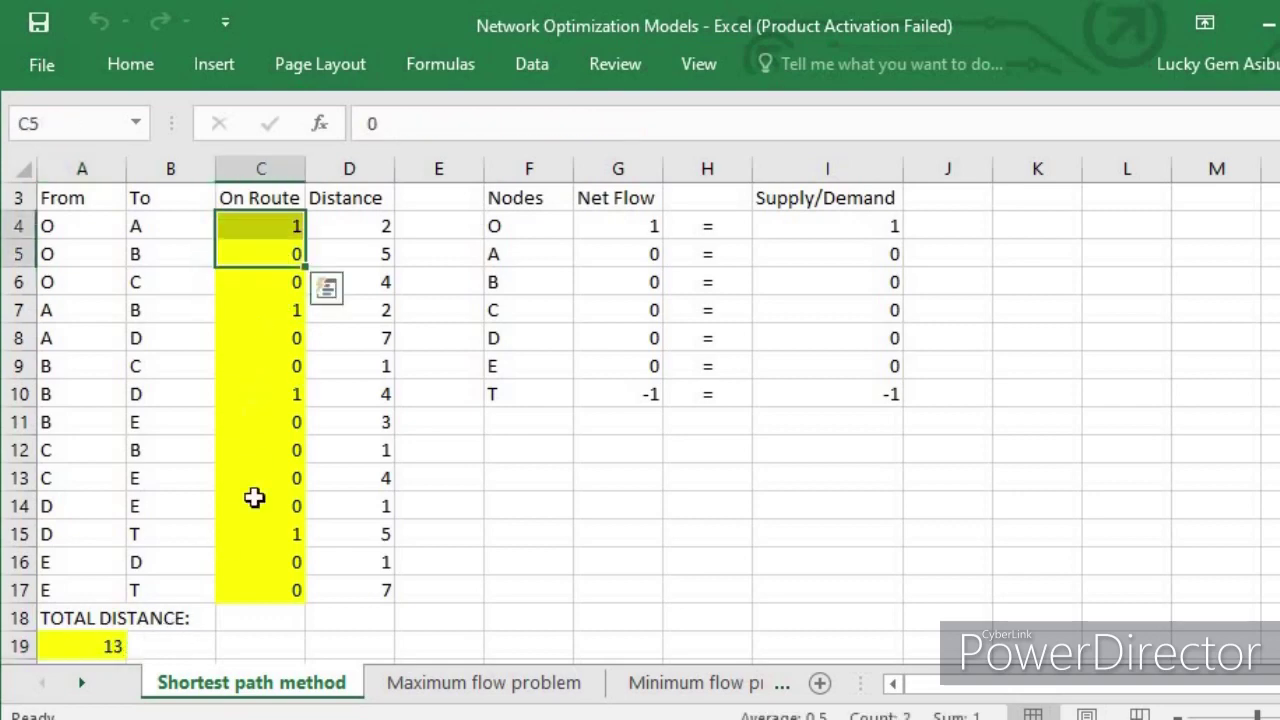
{"action": "left_click", "coordinate": [710, 507]}
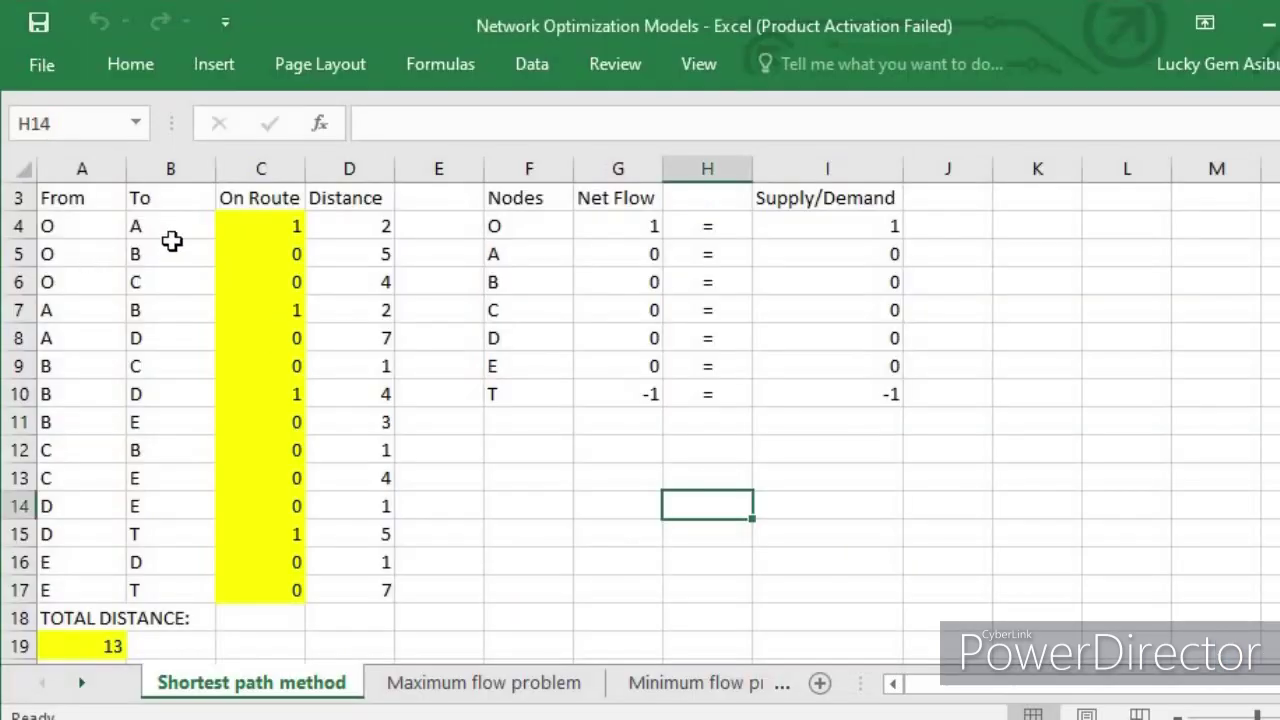
- Trace the shortest route from O to T through the rows marked 1 in On Route, and check its total distance
{"action": "left_click", "coordinate": [165, 313]}
{"action": "left_click", "coordinate": [275, 310]}
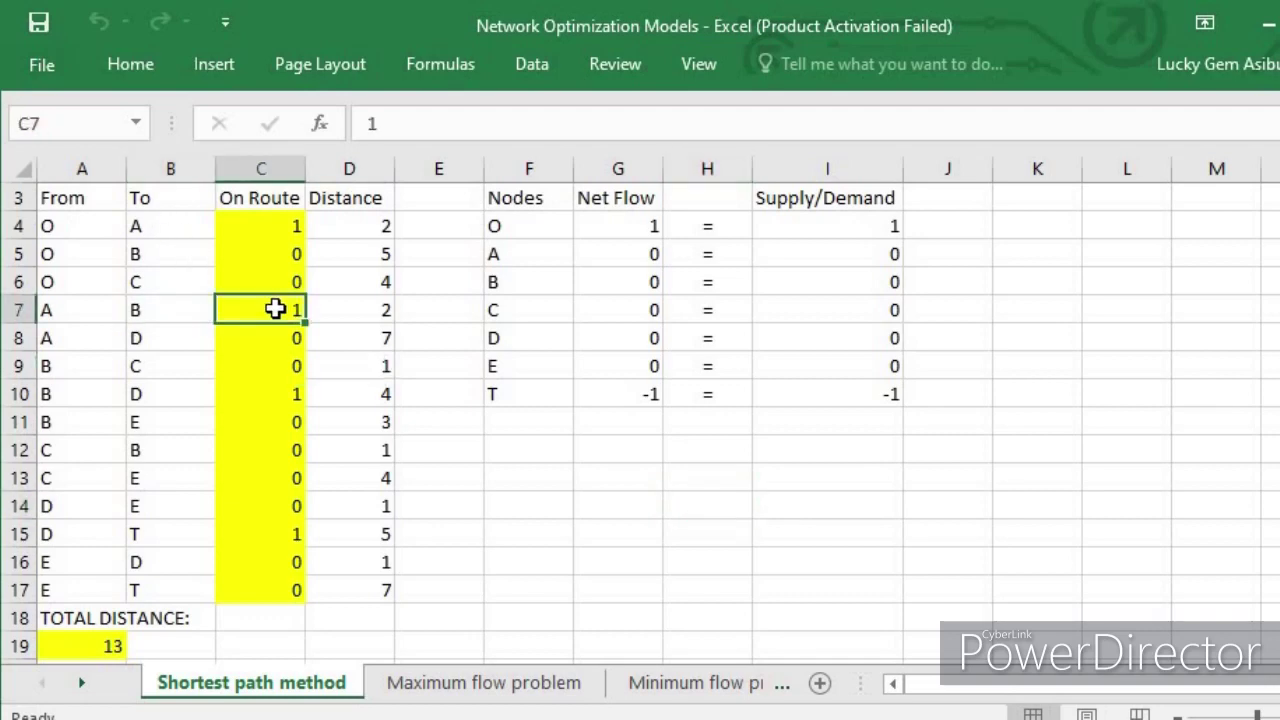
{"action": "left_click", "coordinate": [252, 394]}
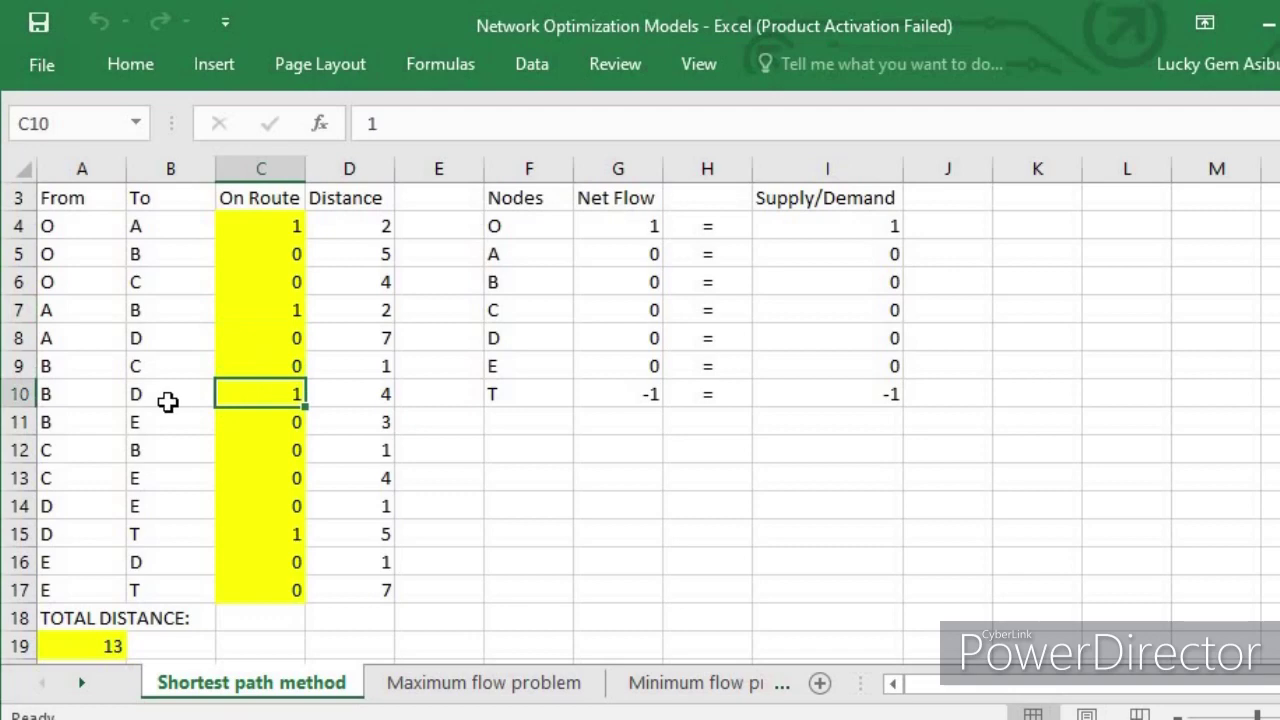
{"action": "left_click", "coordinate": [169, 400]}
{"action": "left_click", "coordinate": [166, 485]}
{"action": "left_click", "coordinate": [166, 534]}
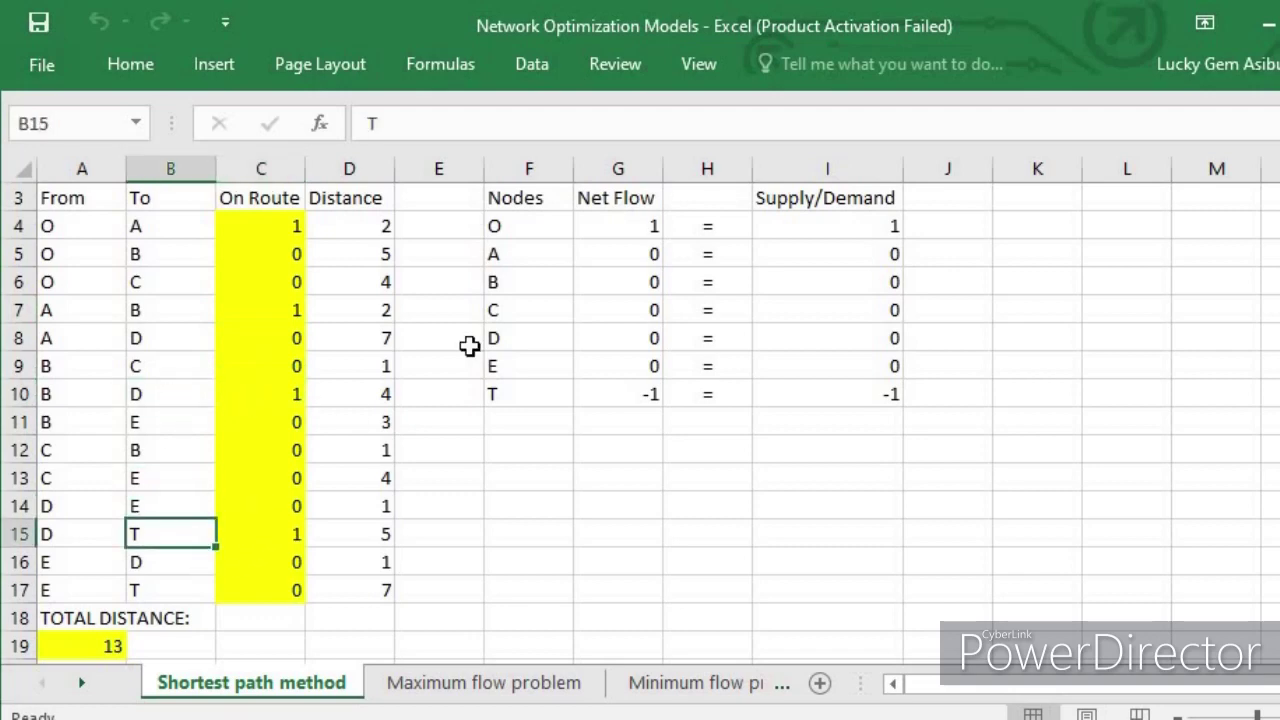
{"action": "left_click", "coordinate": [94, 640]}
{"action": "left_click", "coordinate": [609, 545]}
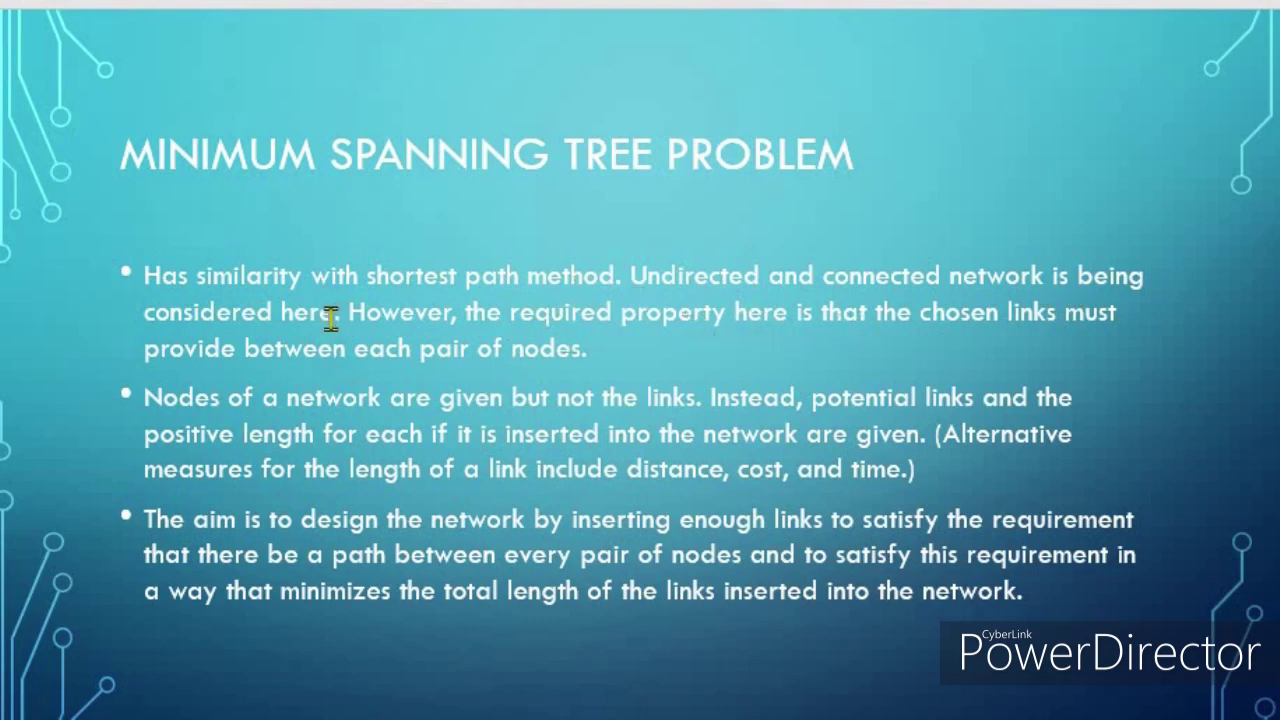
{"action": "left_click", "coordinate": [278, 311]}
{"action": "left_click", "coordinate": [590, 352]}
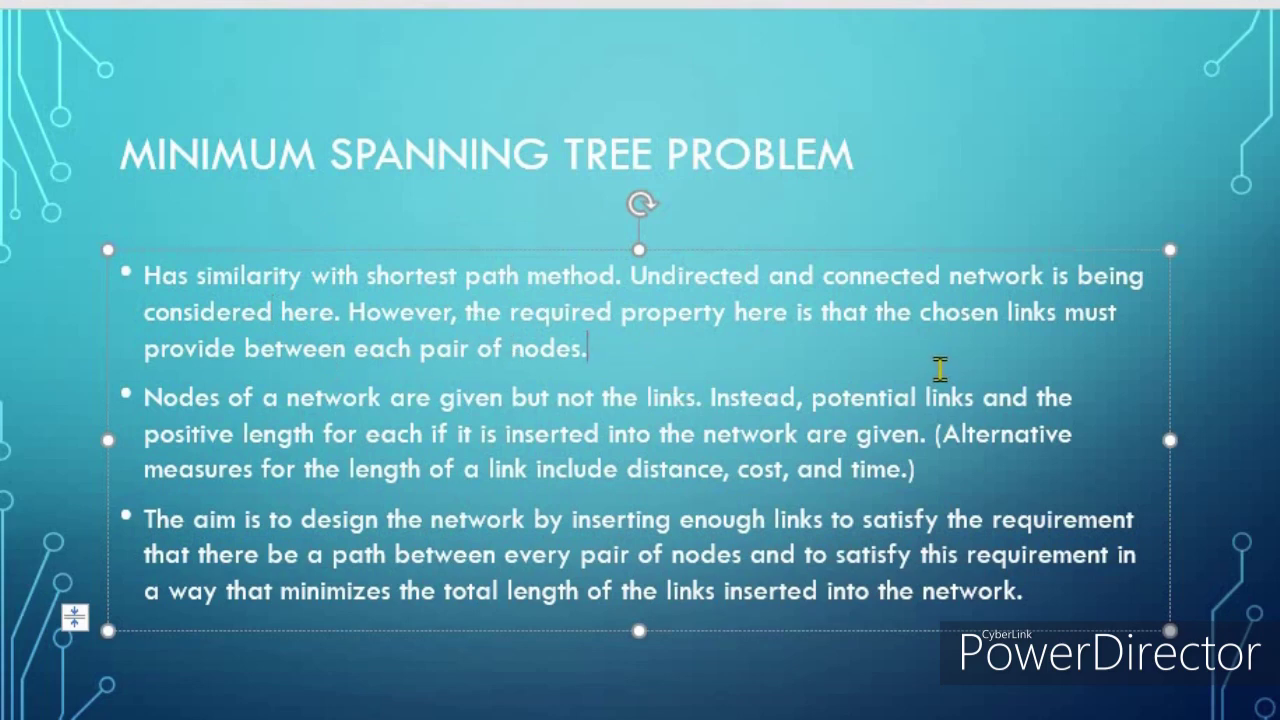
{"action": "left_click", "coordinate": [370, 350]}
{"action": "left_click", "coordinate": [583, 348]}
{"action": "left_click", "coordinate": [631, 346]}
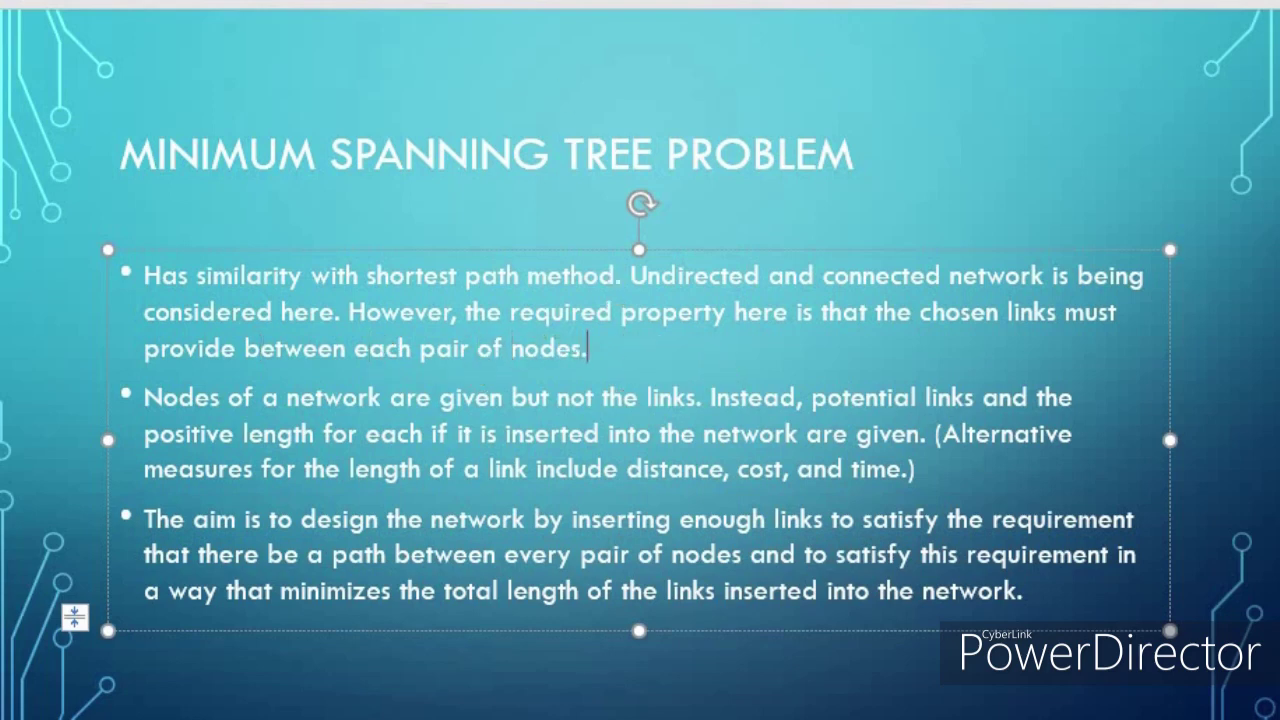
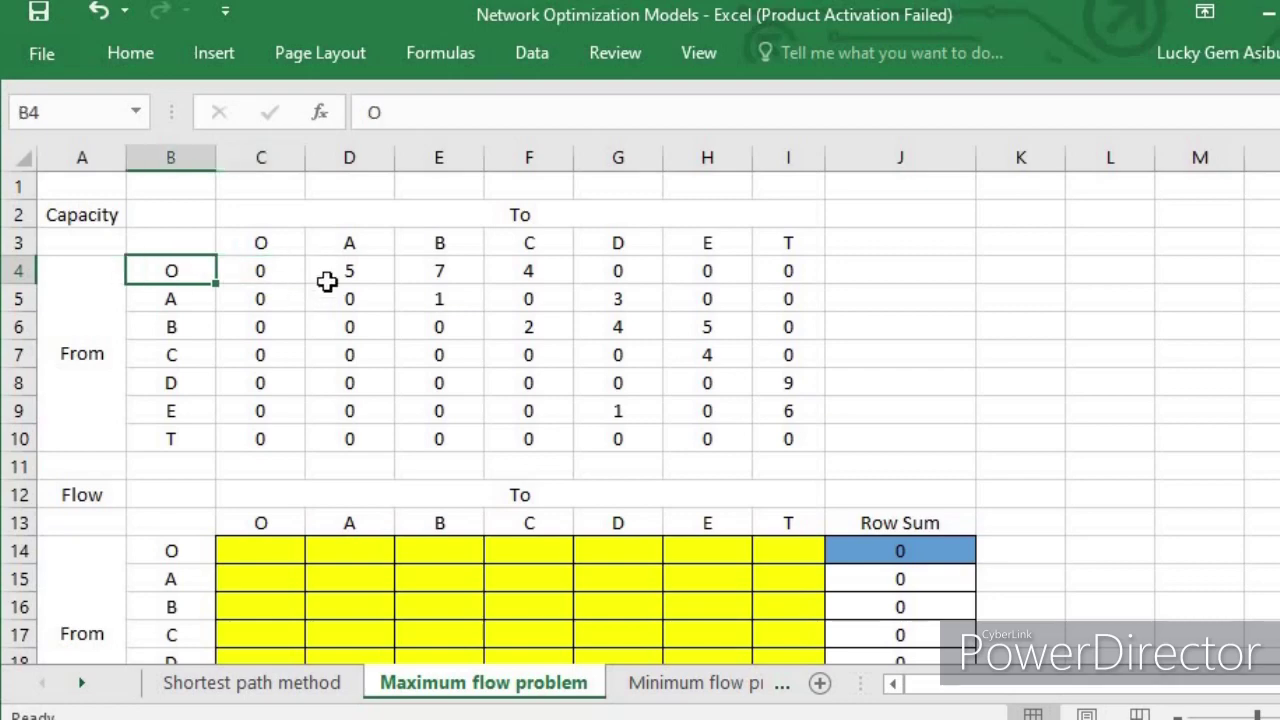
- Examine how the Capacity table C4:I10 on the Maximum flow problem sheet records the arc capacities between each pair of nodes
{"action": "left_click", "coordinate": [359, 243]}
{"action": "left_click", "coordinate": [351, 268]}
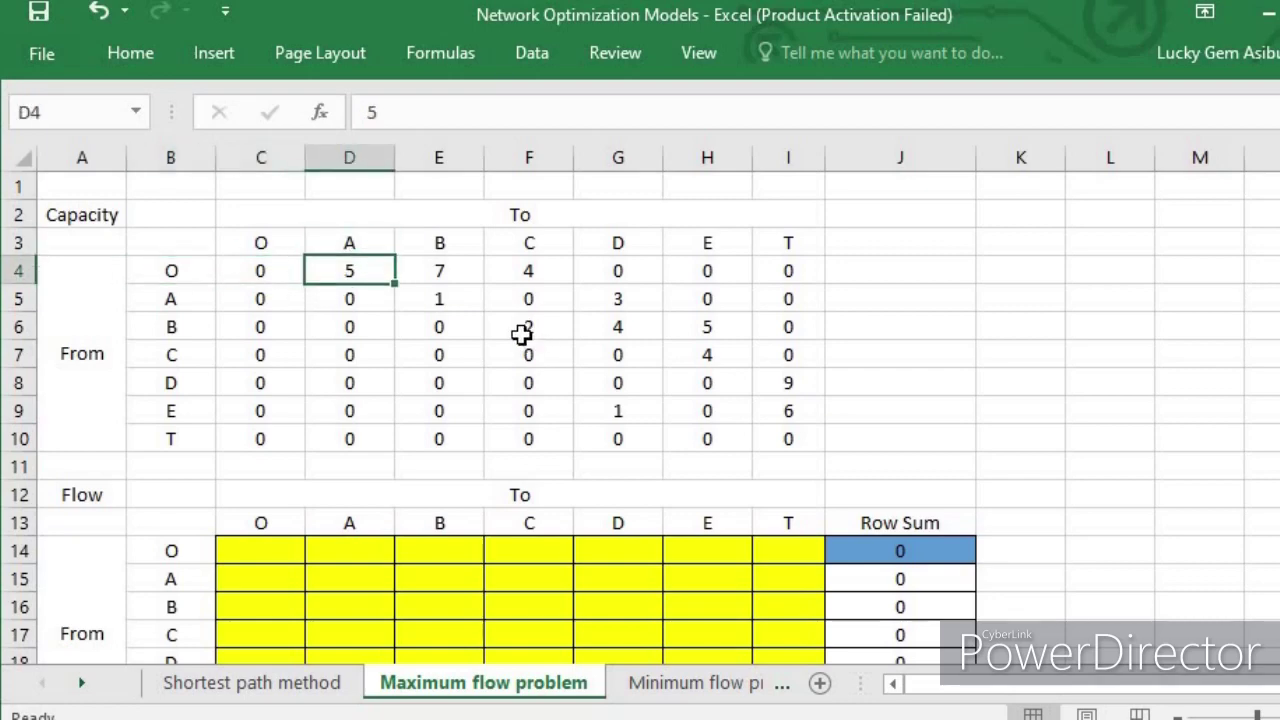
{"action": "left_click", "coordinate": [190, 274]}
{"action": "left_click", "coordinate": [443, 247]}
{"action": "left_click", "coordinate": [440, 275]}
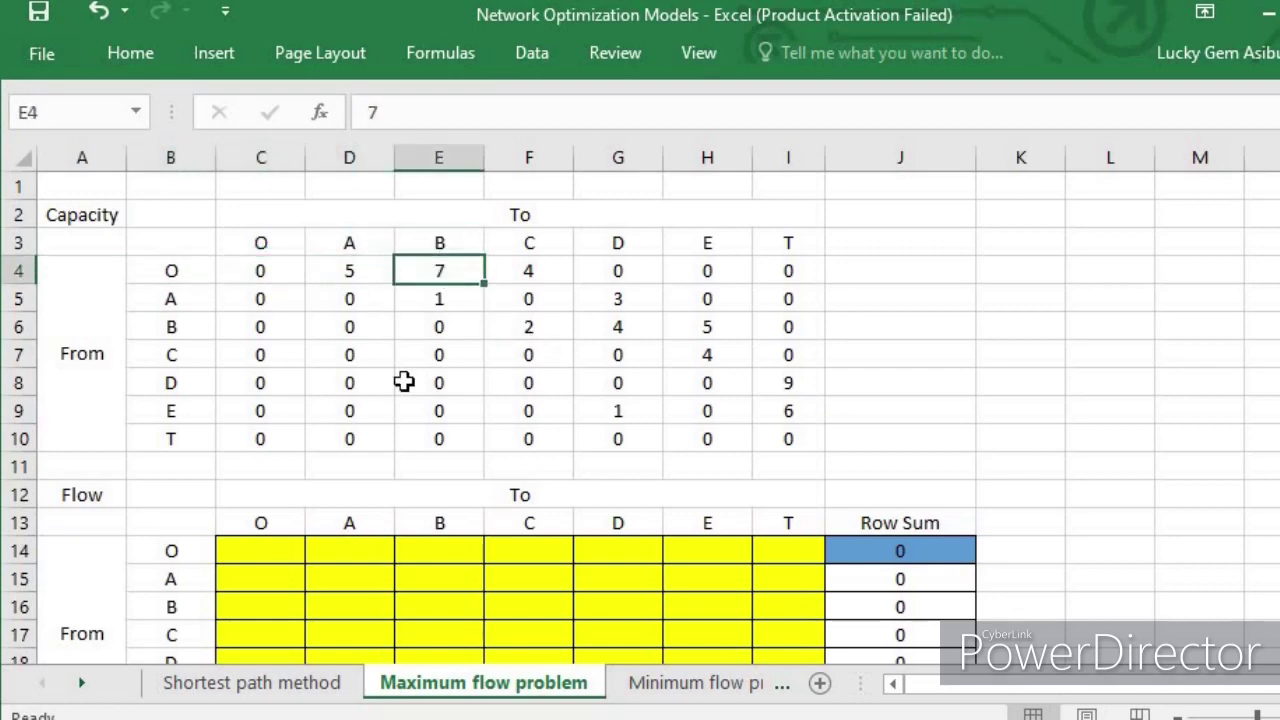
{"action": "left_click", "coordinate": [250, 352]}
{"action": "left_click", "coordinate": [292, 324]}
{"action": "left_click", "coordinate": [372, 357]}
{"action": "left_click", "coordinate": [470, 357]}
{"action": "left_click", "coordinate": [524, 359]}
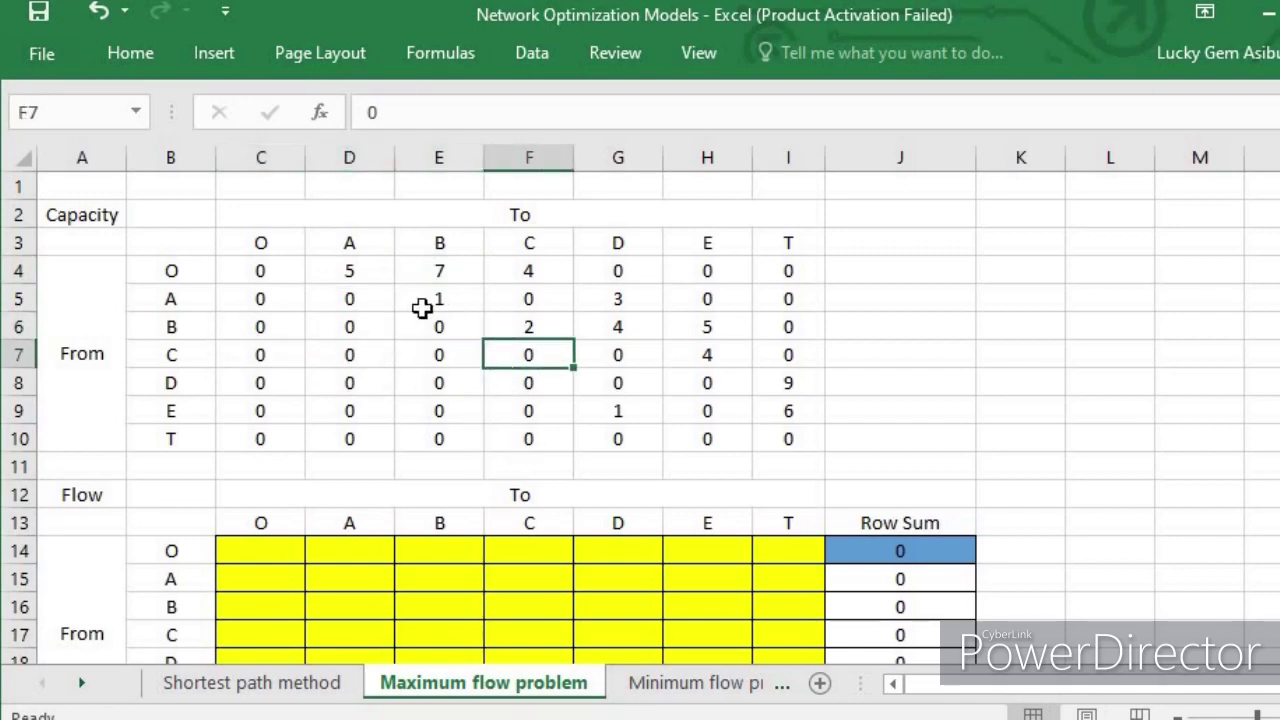
{"action": "left_click", "coordinate": [540, 283]}
{"action": "left_click", "coordinate": [543, 330]}
{"action": "left_click", "coordinate": [617, 300]}
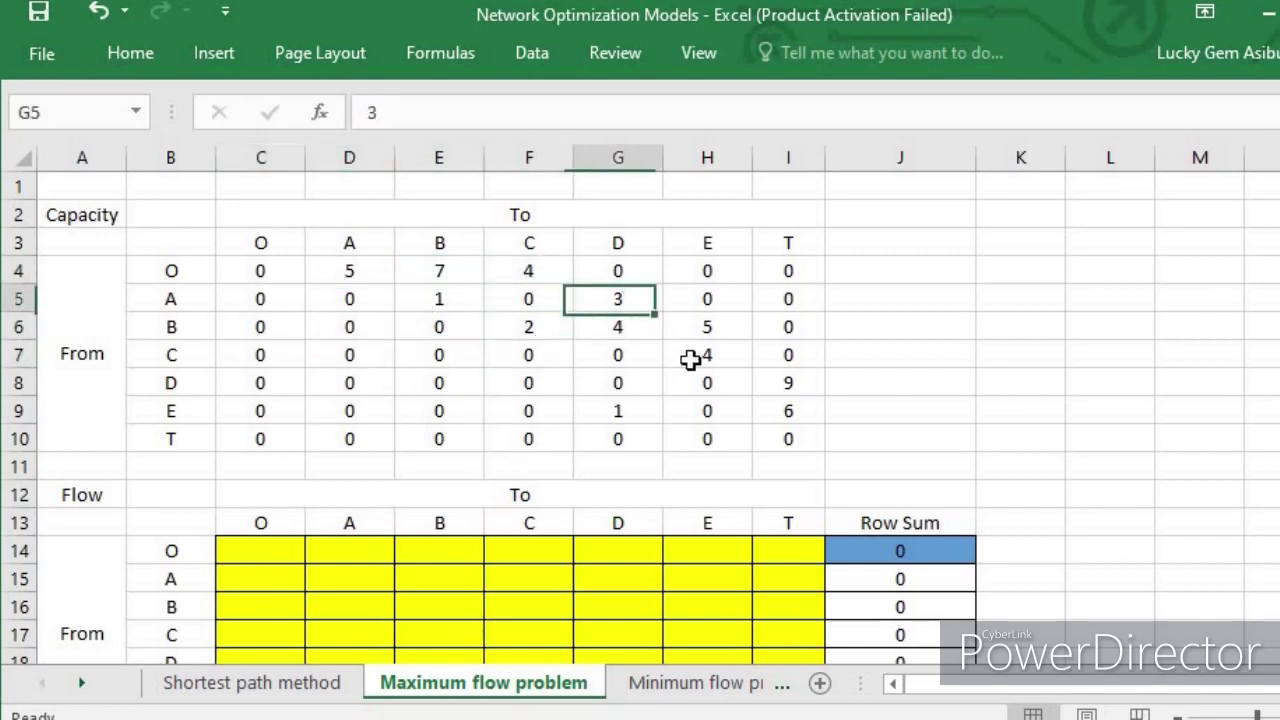
- Examine the layout of the Flow table, including its From nodes in B14:B20 and To nodes in C13:I13
{"action": "left_click", "coordinate": [87, 497]}
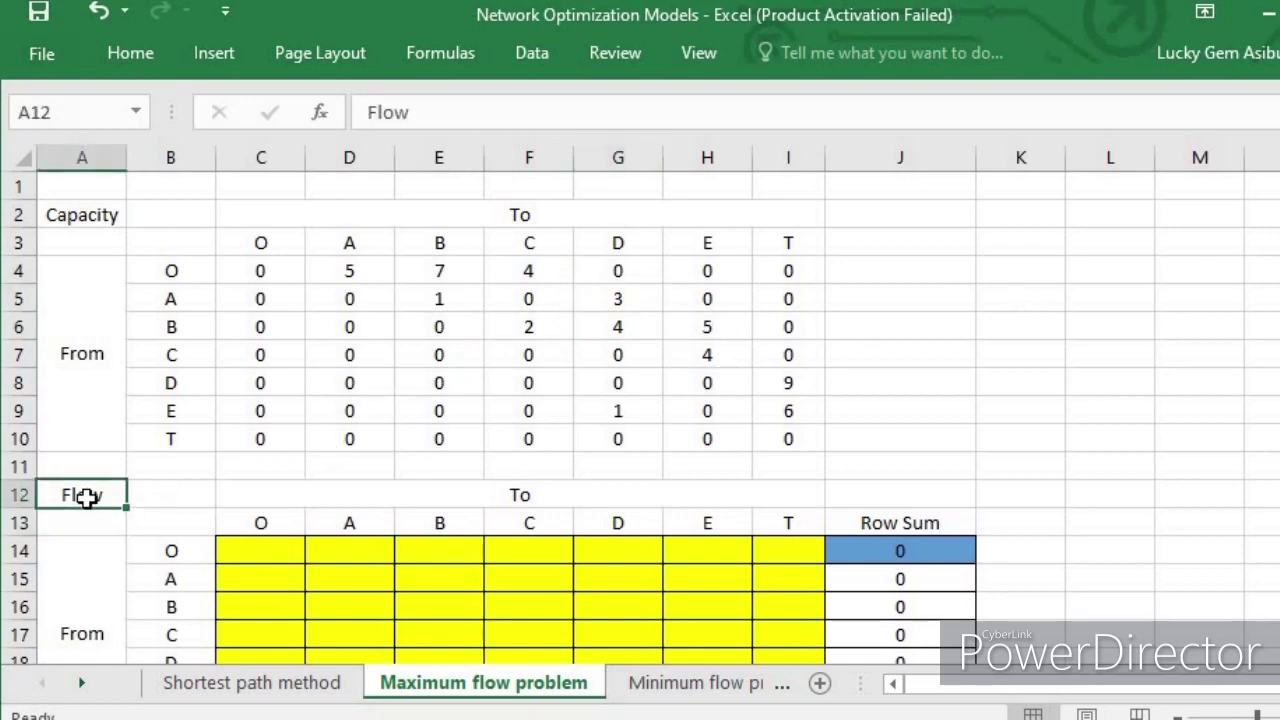
{"action": "left_click", "coordinate": [274, 486]}
{"action": "left_click", "coordinate": [94, 491]}
{"action": "scroll", "coordinate": [1040, 350], "scroll_direction": "down", "scroll_amount": 3}
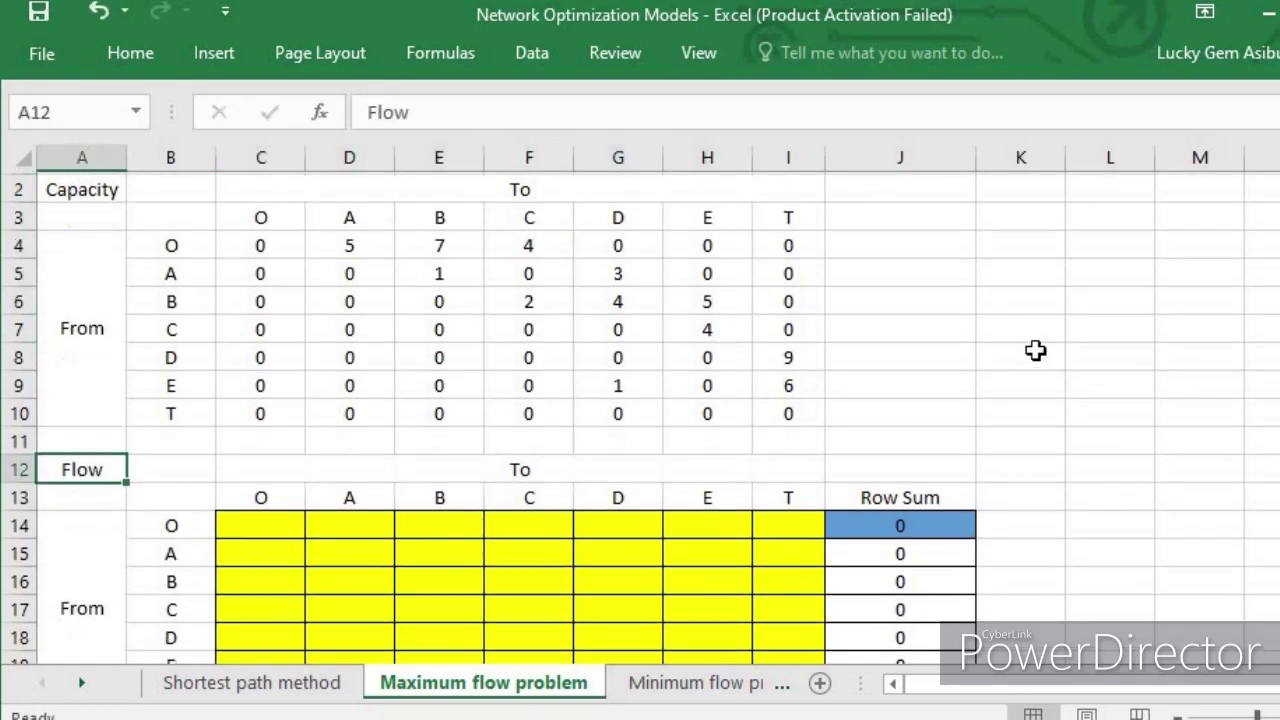
{"action": "left_click", "coordinate": [1090, 527]}
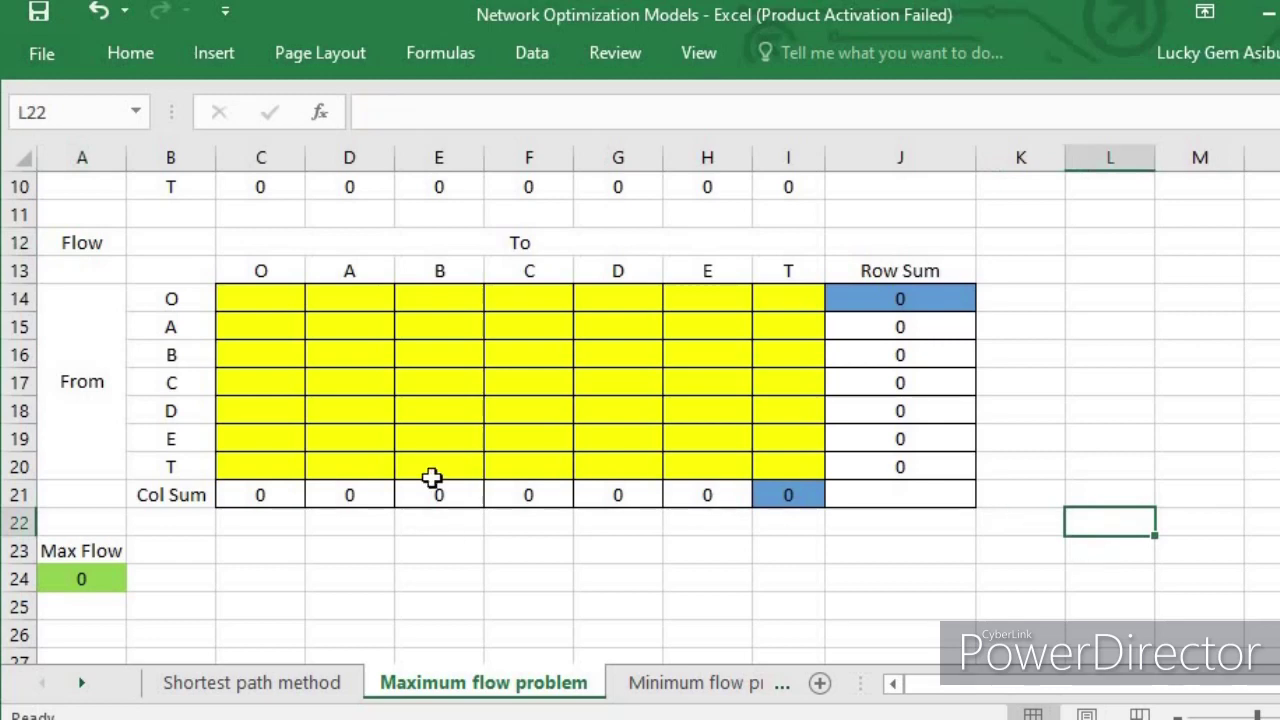
{"action": "left_click", "coordinate": [261, 278]}
{"action": "left_click", "coordinate": [790, 274]}
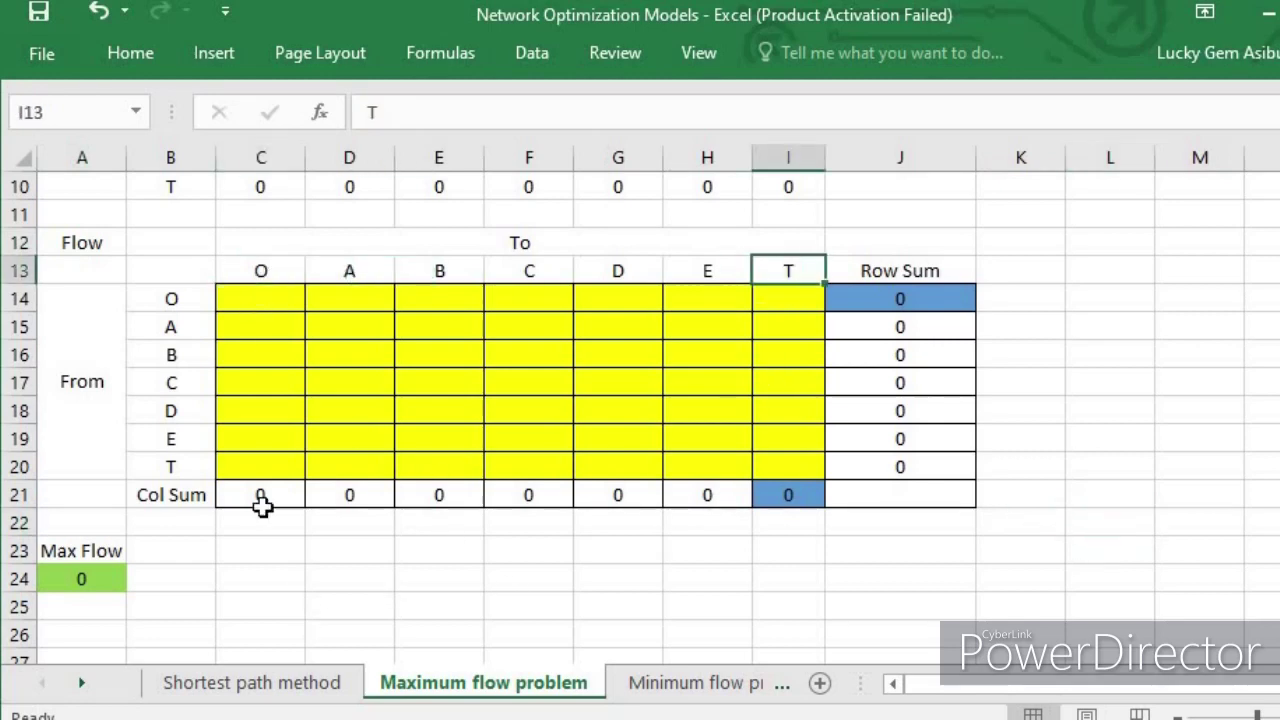
{"action": "left_click", "coordinate": [184, 310]}
{"action": "left_click", "coordinate": [190, 468]}
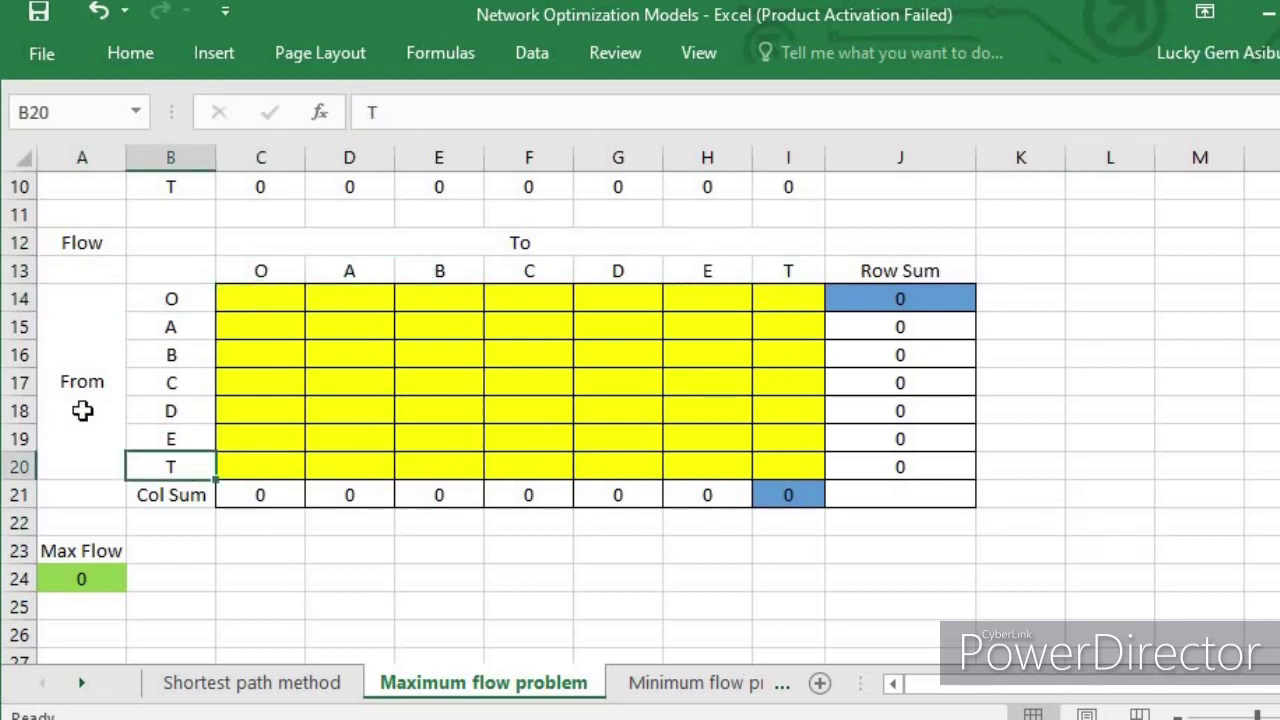
{"action": "left_click", "coordinate": [100, 378]}
{"action": "left_click", "coordinate": [503, 242]}
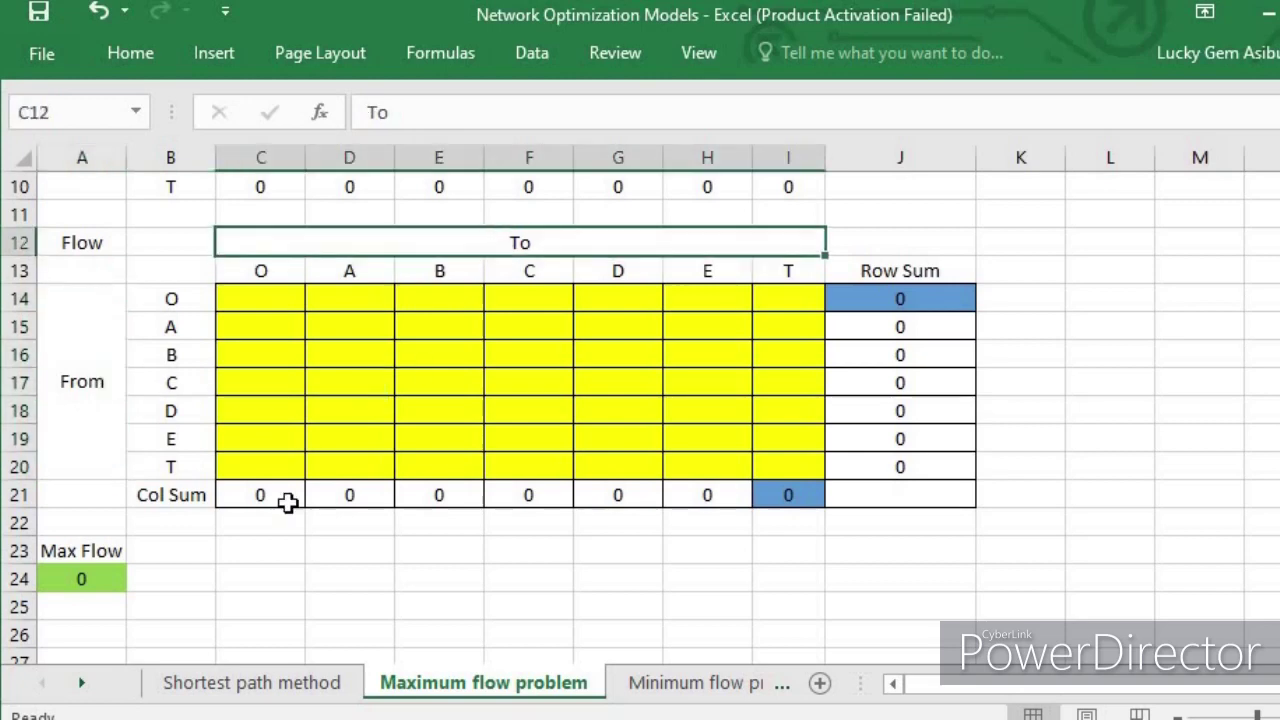
- Examine the Col Sum formulas in row 21, checking which Flow cells C21 and F21 add up
{"action": "left_click", "coordinate": [192, 494]}
{"action": "left_click_drag", "start_coordinate": [352, 578], "coordinate": [352, 552]}
{"action": "left_click", "coordinate": [171, 494]}
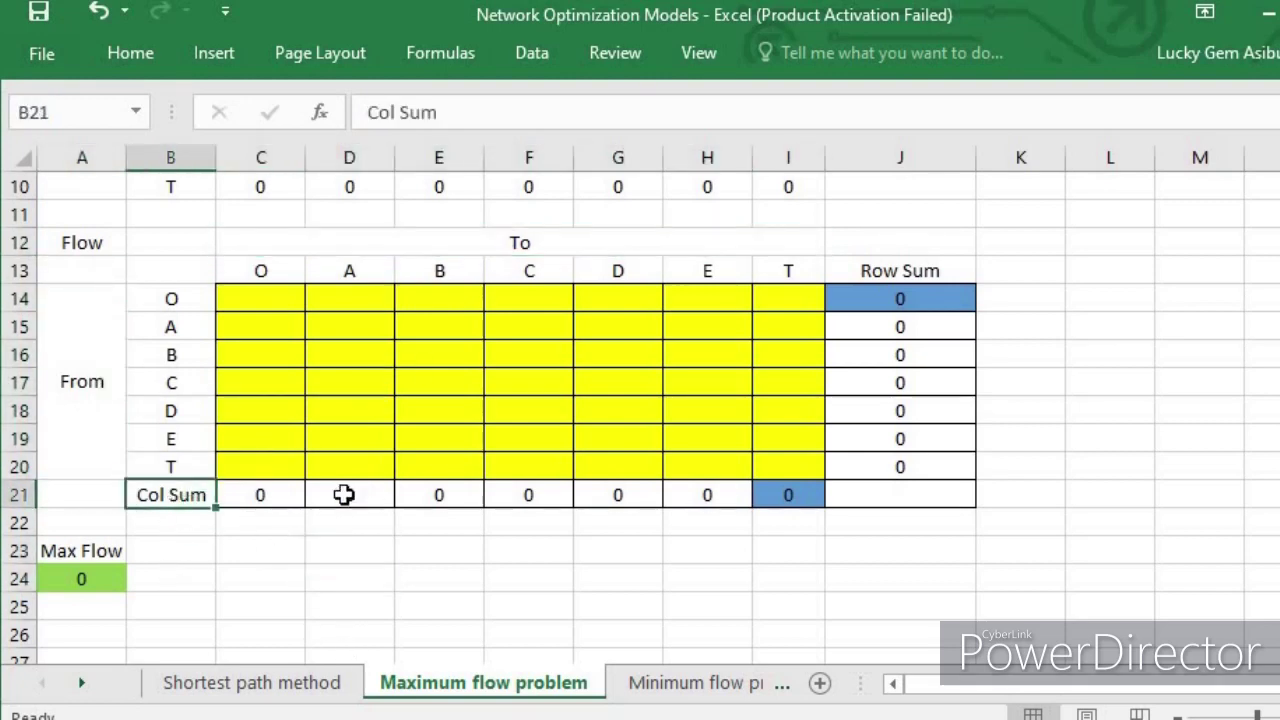
{"action": "key", "text": "Right"}
{"action": "key", "text": "F2"}
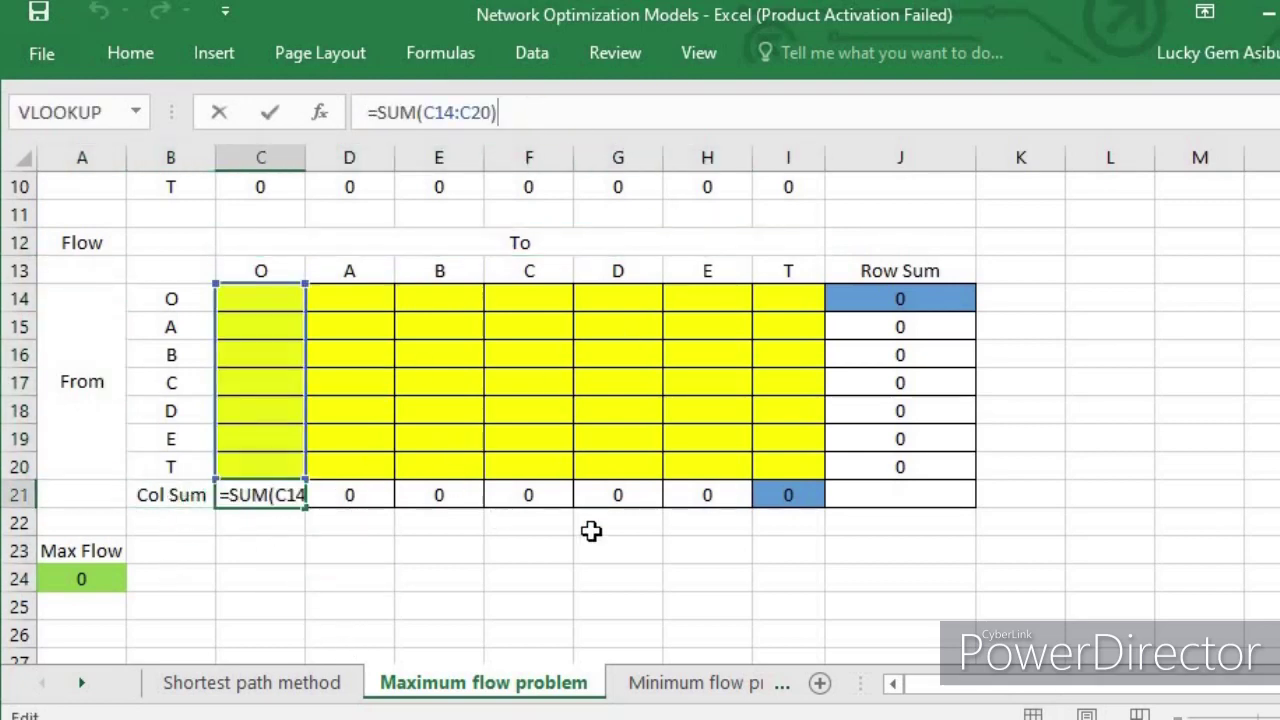
{"action": "left_click", "coordinate": [552, 484]}
{"action": "key", "text": "F2"}
{"action": "key", "text": "Escape"}
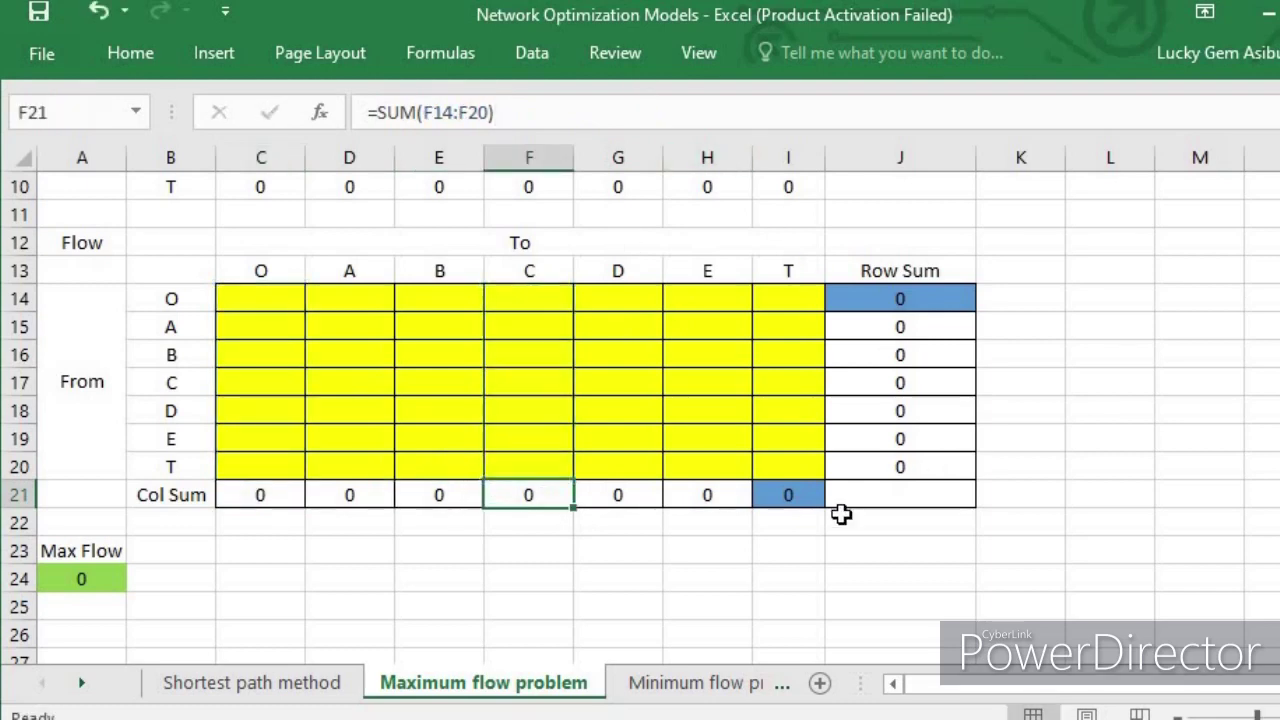
- Examine the Row Sum formulas in column J, checking which Flow cells J14 and J17 add up
{"action": "left_click", "coordinate": [903, 272]}
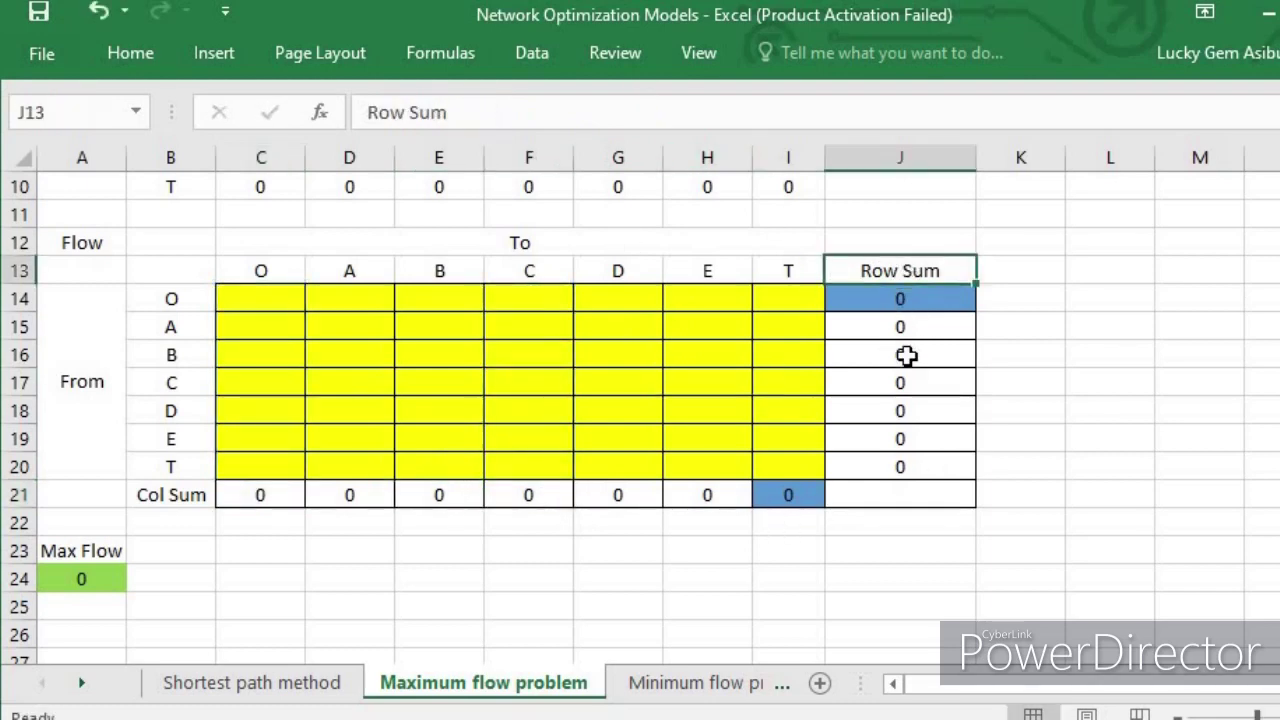
{"action": "left_click", "coordinate": [900, 300]}
{"action": "left_click", "coordinate": [652, 113]}
{"action": "key", "text": "ctrl+Return"}
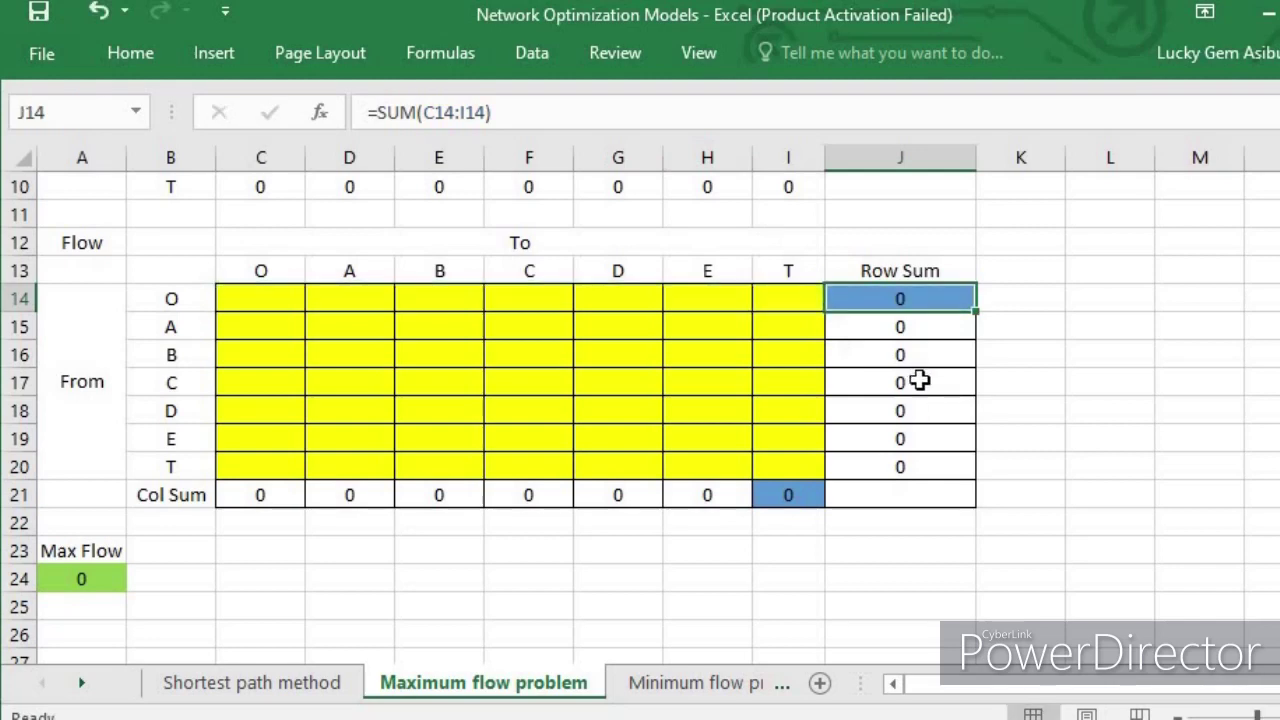
{"action": "left_click", "coordinate": [915, 381]}
{"action": "left_click", "coordinate": [695, 96]}
{"action": "key", "text": "ctrl+Return"}
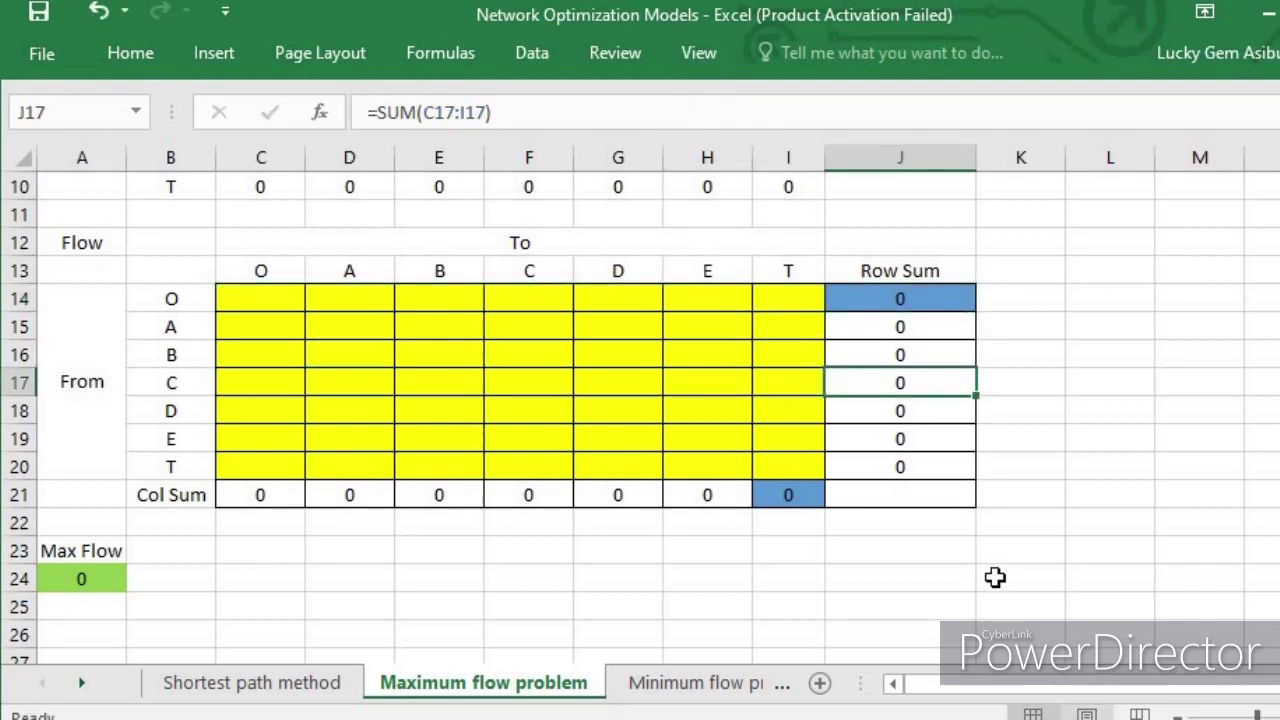
- Inspect the Max Flow formula in A24 and its reference to the Row Sum cell of node O
{"action": "left_click", "coordinate": [995, 585]}
{"action": "left_click", "coordinate": [917, 299]}
{"action": "left_click", "coordinate": [1022, 330]}
{"action": "left_click", "coordinate": [940, 298]}
{"action": "left_click", "coordinate": [1043, 363]}
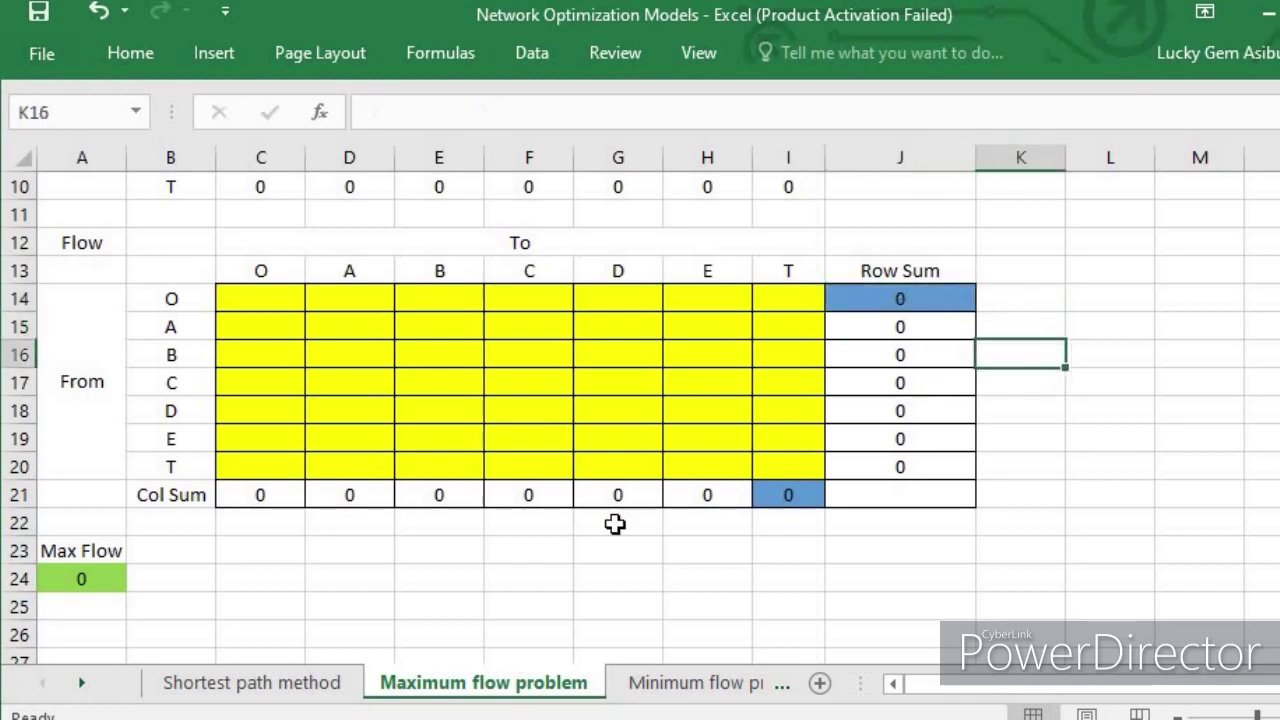
{"action": "left_click", "coordinate": [105, 578]}
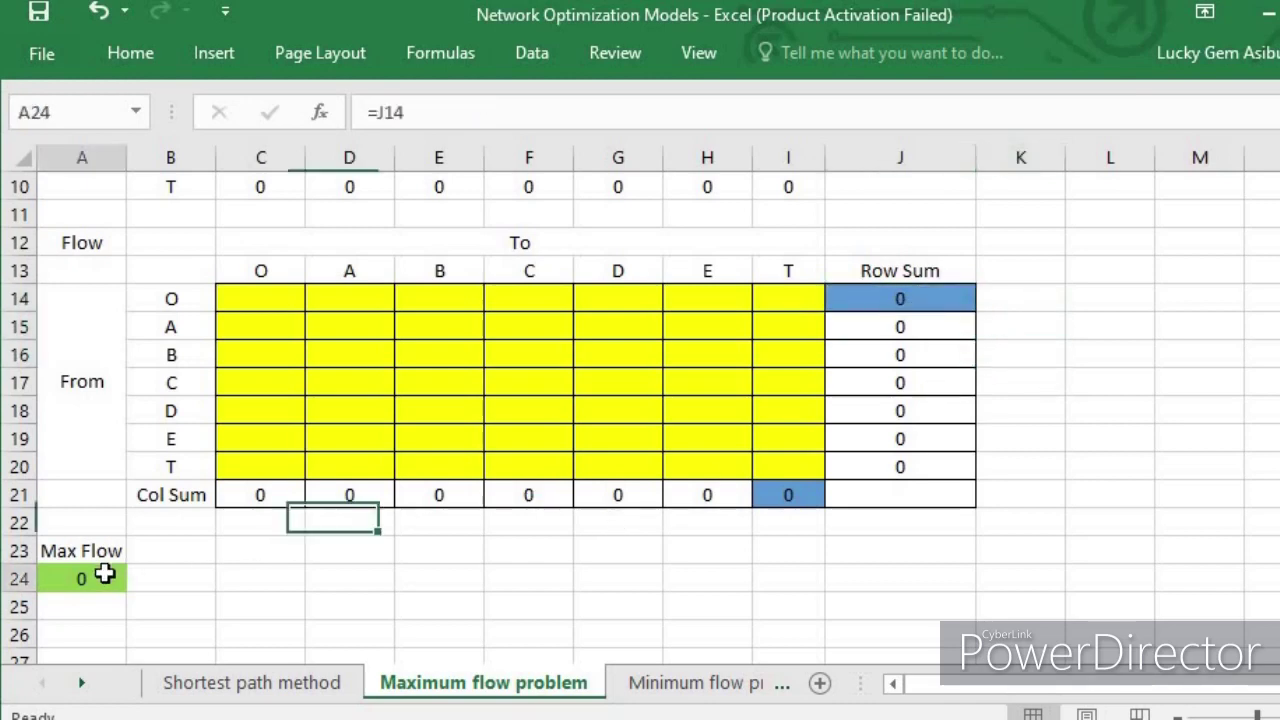
{"action": "left_click", "coordinate": [481, 116]}
{"action": "key", "text": "Escape"}
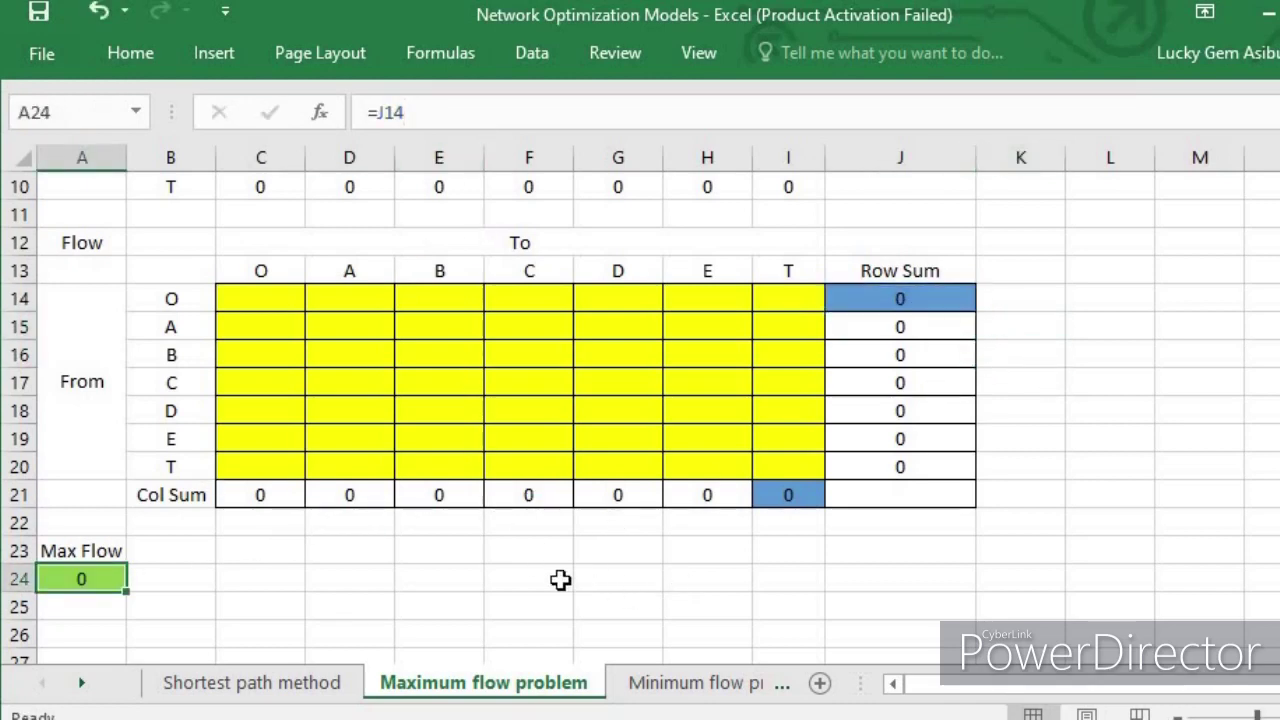
{"action": "left_click", "coordinate": [555, 578]}
{"action": "left_click", "coordinate": [88, 576]}
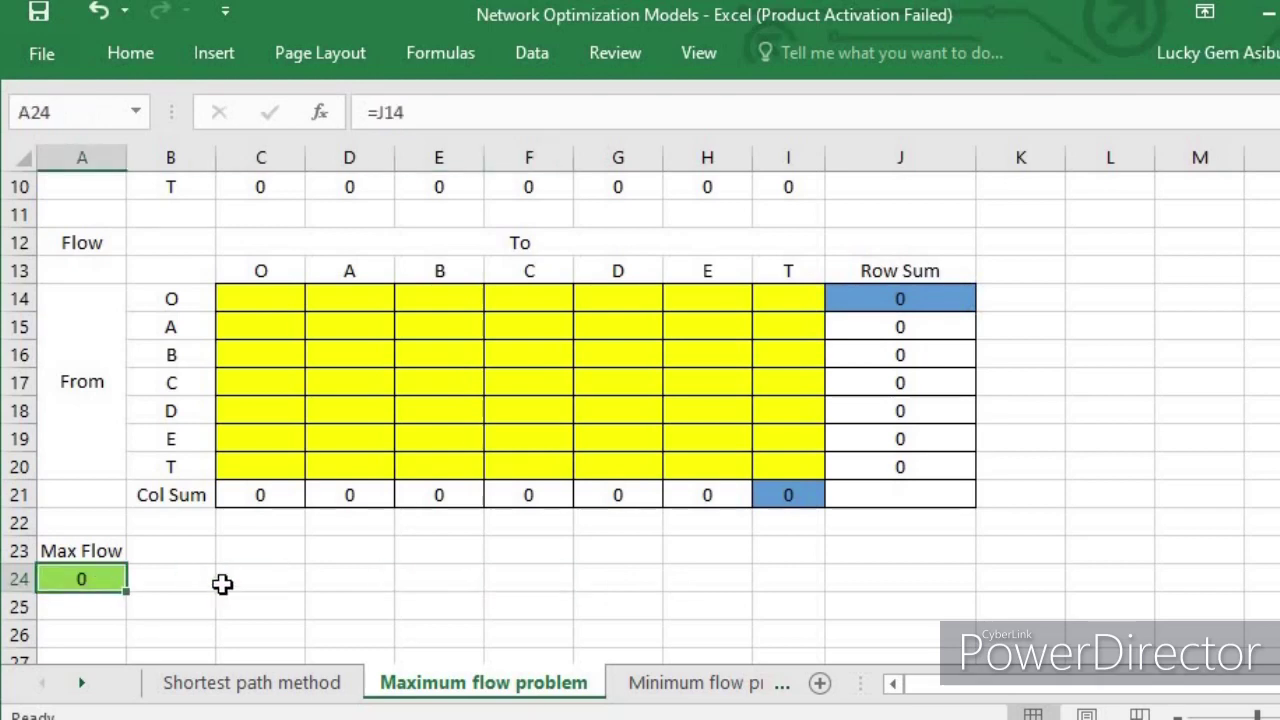
{"action": "left_click", "coordinate": [163, 588]}
{"action": "left_click", "coordinate": [88, 578]}
{"action": "left_click", "coordinate": [459, 118]}
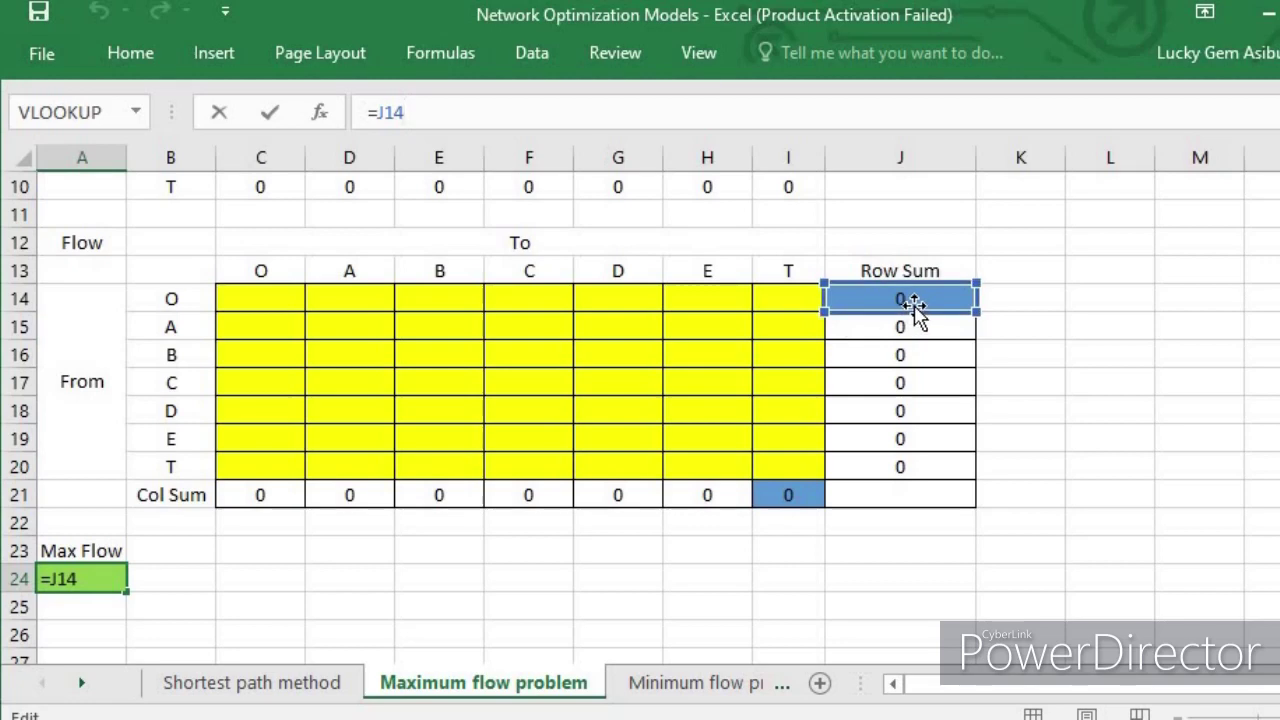
{"action": "key", "text": "Escape"}
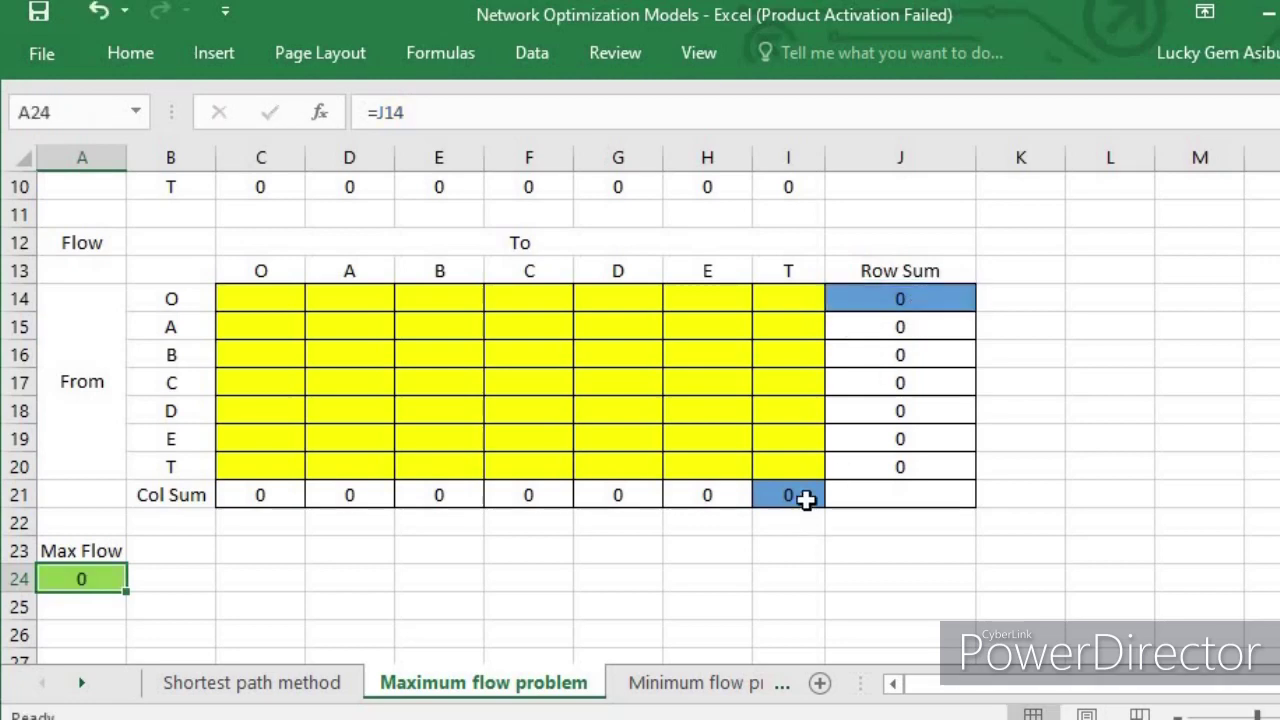
- Compare node T's column sum in I21 with node O's row sum in J14
{"action": "left_click", "coordinate": [800, 496]}
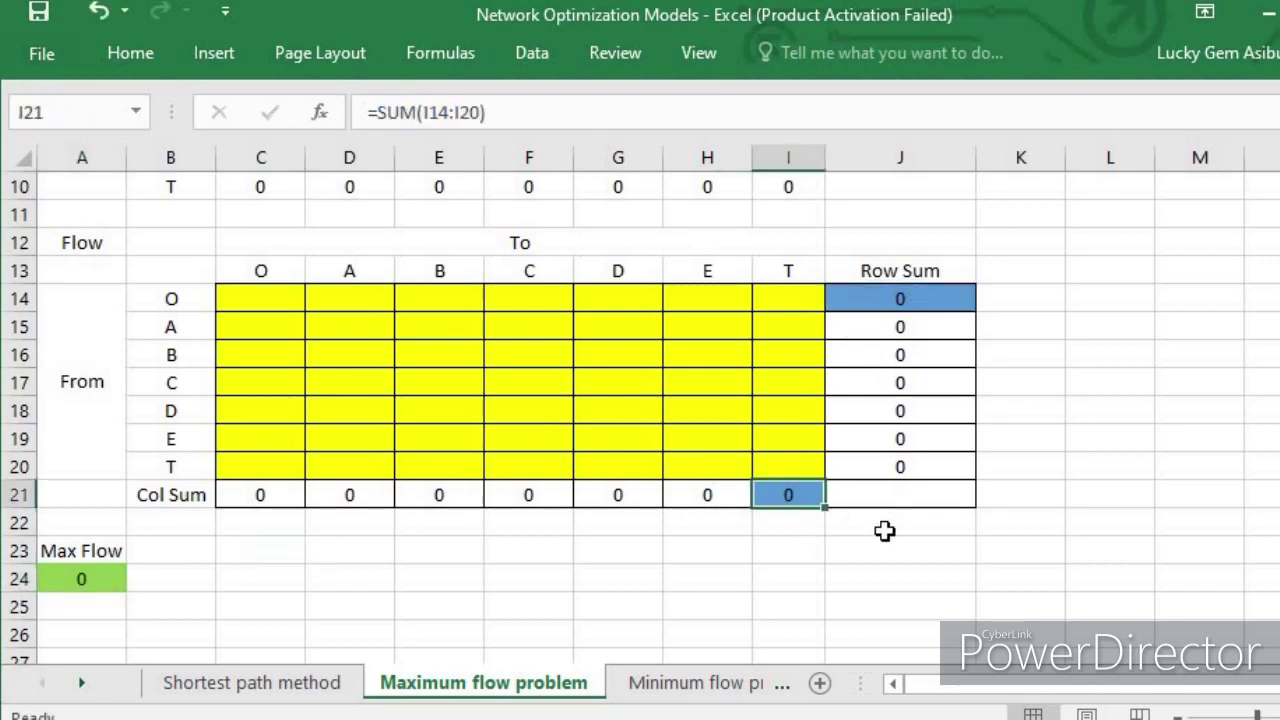
{"action": "left_click", "coordinate": [893, 297]}
{"action": "left_click", "coordinate": [780, 500]}
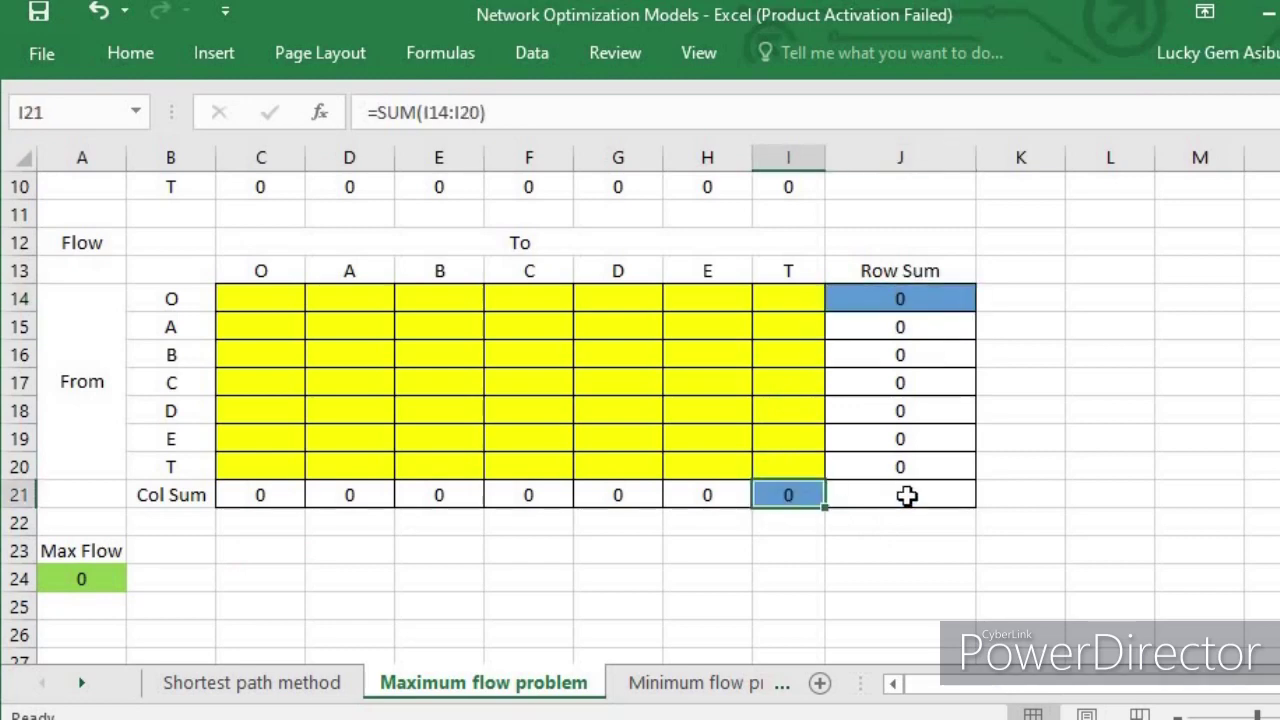
{"action": "left_click", "coordinate": [912, 300]}
{"action": "left_click", "coordinate": [790, 495]}
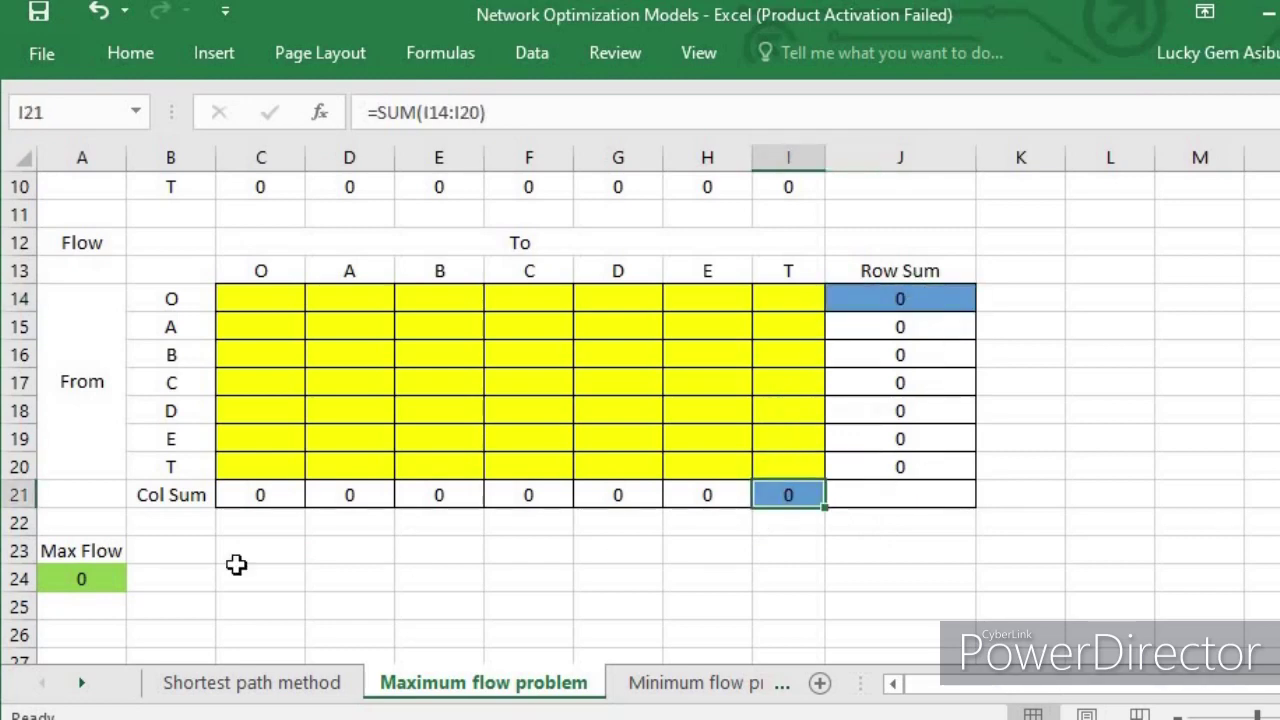
- Recheck which cell the Max Flow formula in A24 refers to
{"action": "left_click", "coordinate": [90, 582]}
{"action": "double_click", "coordinate": [90, 582]}
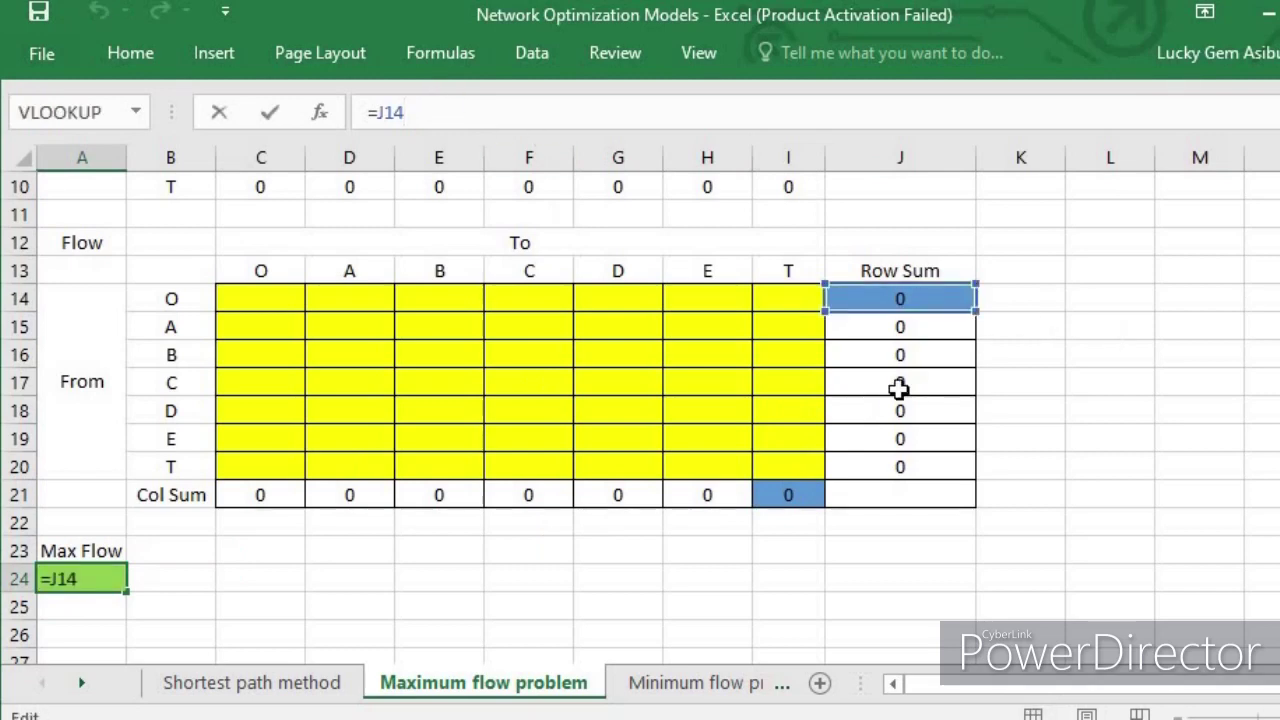
{"action": "key", "text": "ctrl+Return"}
{"action": "left_click_drag", "start_coordinate": [170, 495], "coordinate": [91, 580]}
{"action": "left_click", "coordinate": [366, 543]}
{"action": "left_click", "coordinate": [87, 578]}
{"action": "left_click", "coordinate": [521, 118]}
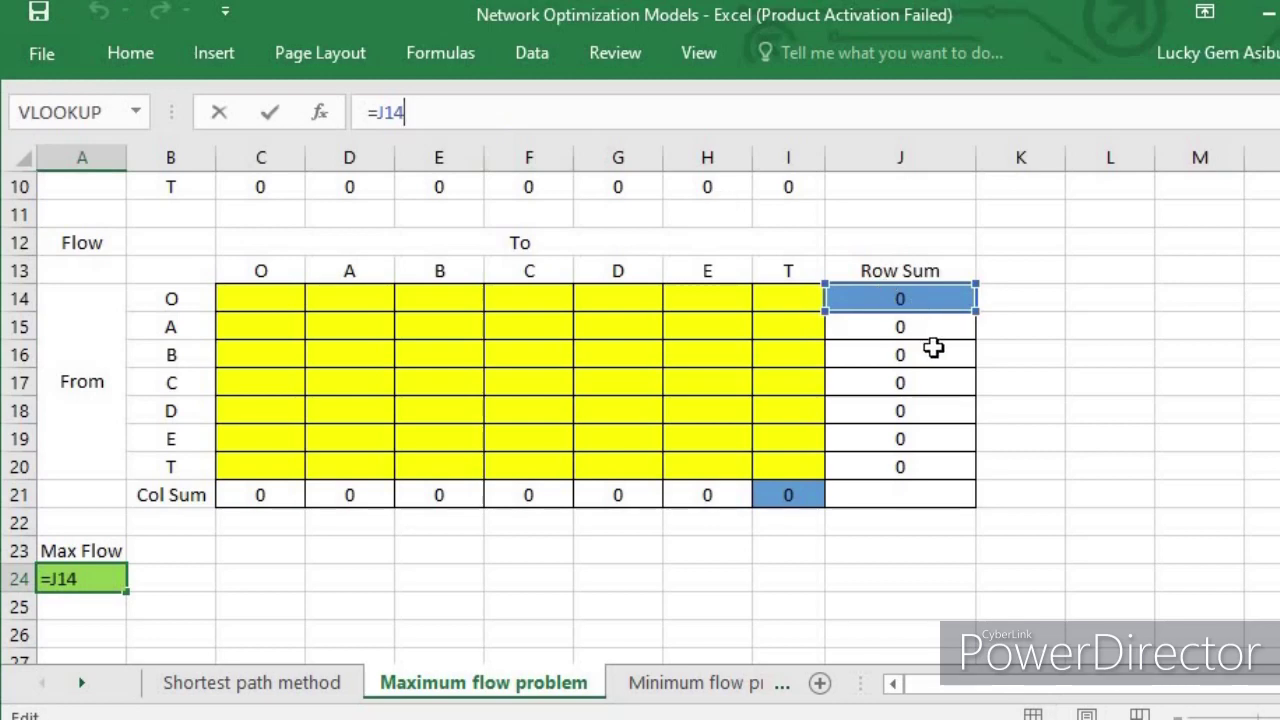
{"action": "key", "text": "ctrl+Return"}
{"action": "left_click", "coordinate": [1074, 392]}
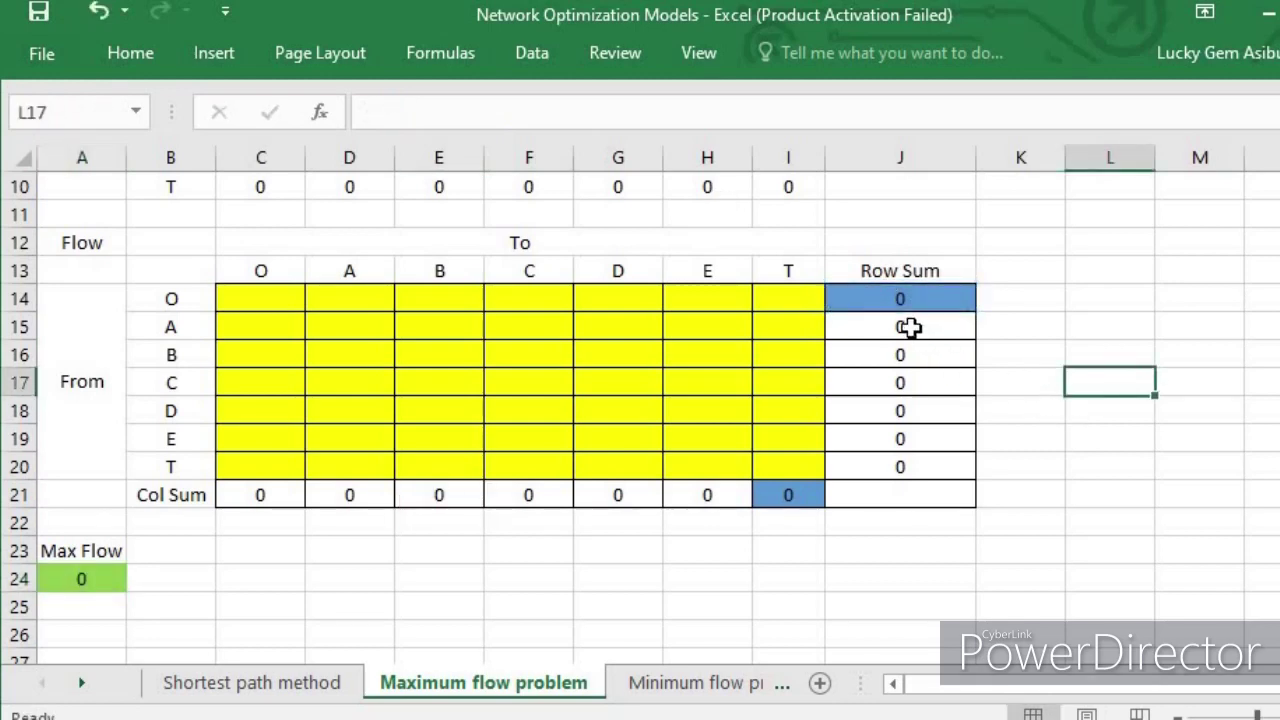
- Check the Row Sum formulas of the intermediate nodes A to E in J15:J19
{"action": "left_click", "coordinate": [909, 326]}
{"action": "left_click", "coordinate": [620, 105]}
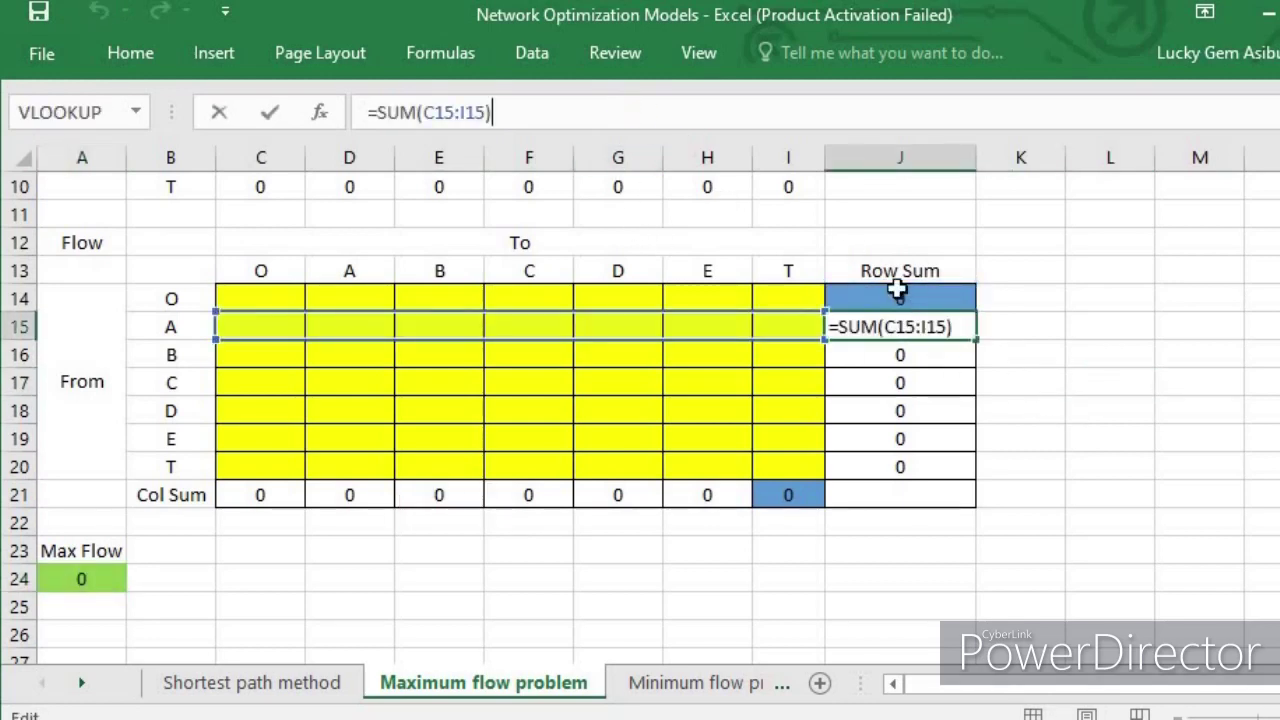
{"action": "key", "text": "ctrl+Return"}
{"action": "key", "text": "Down"}
{"action": "key", "text": "Down"}
{"action": "key", "text": "Down"}
{"action": "key", "text": "Down"}
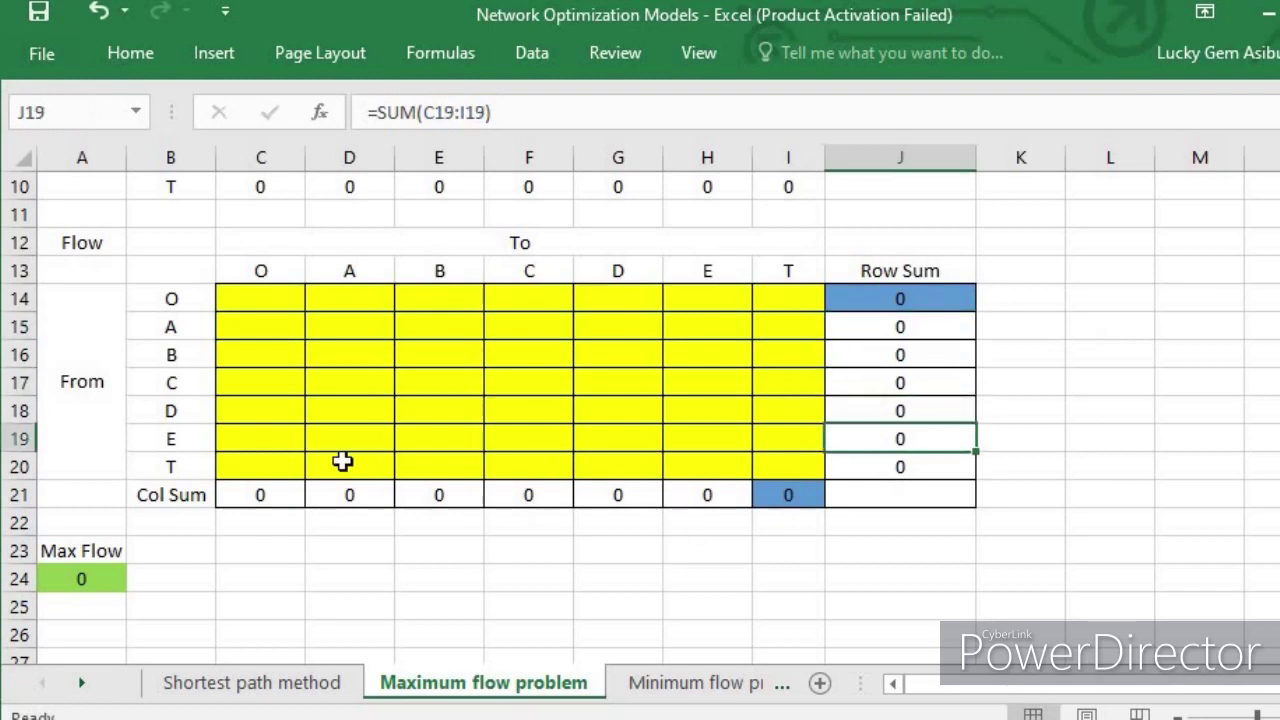
{"action": "left_click", "coordinate": [1122, 403]}
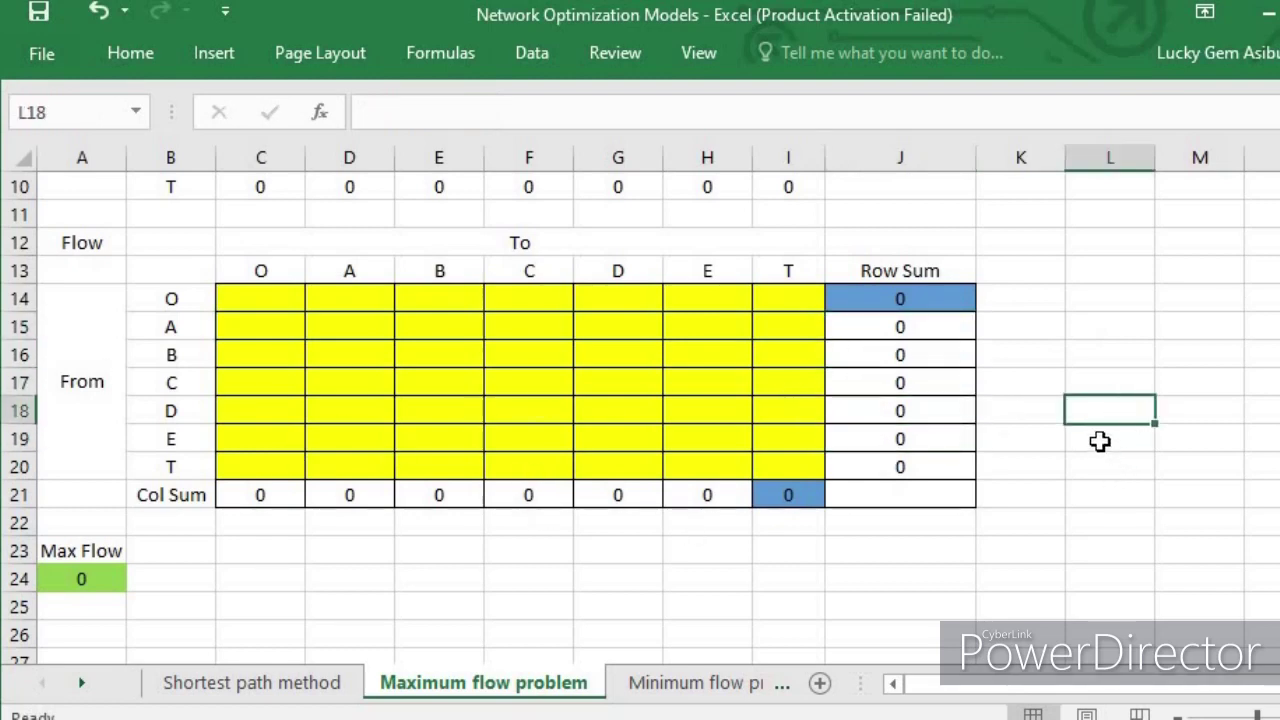
- Open Solver for the Maximum flow problem sheet and reset all its options and cell selections
{"action": "scroll", "coordinate": [1108, 437], "scroll_direction": "up", "scroll_amount": 3}
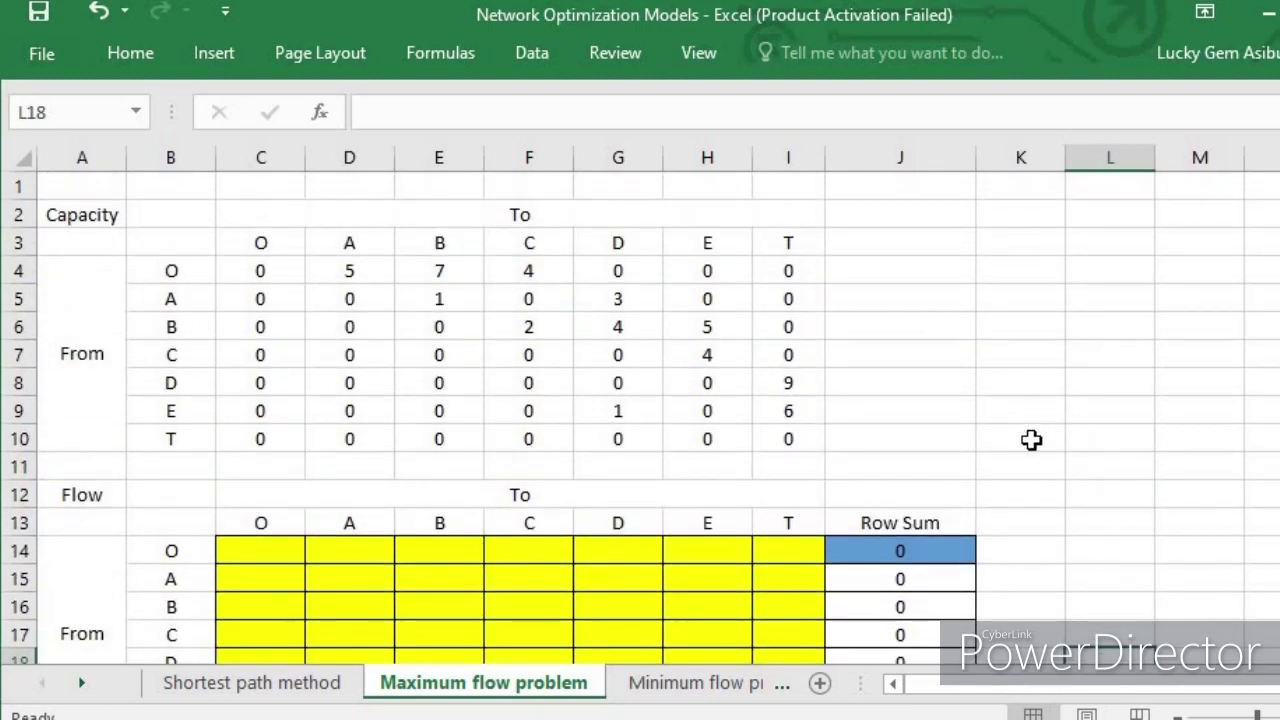
{"action": "left_click", "coordinate": [532, 53]}
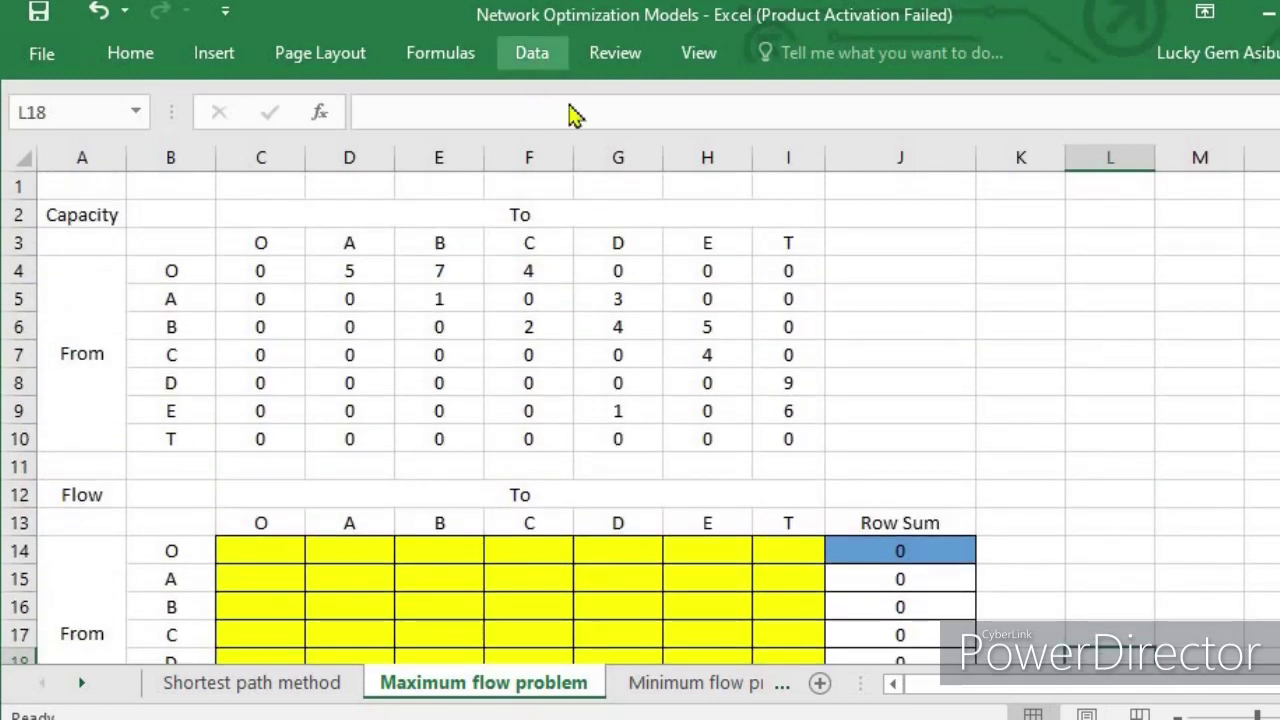
{"action": "double_click", "coordinate": [532, 53]}
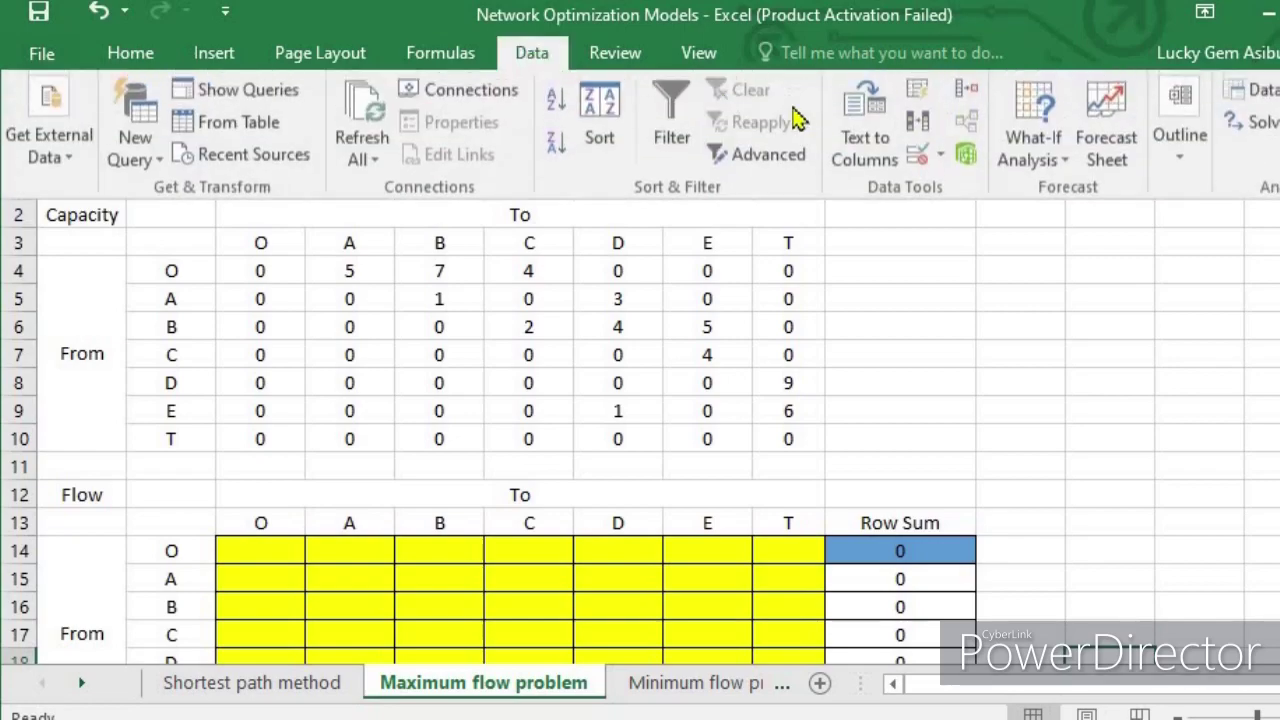
{"action": "left_click", "coordinate": [1240, 136]}
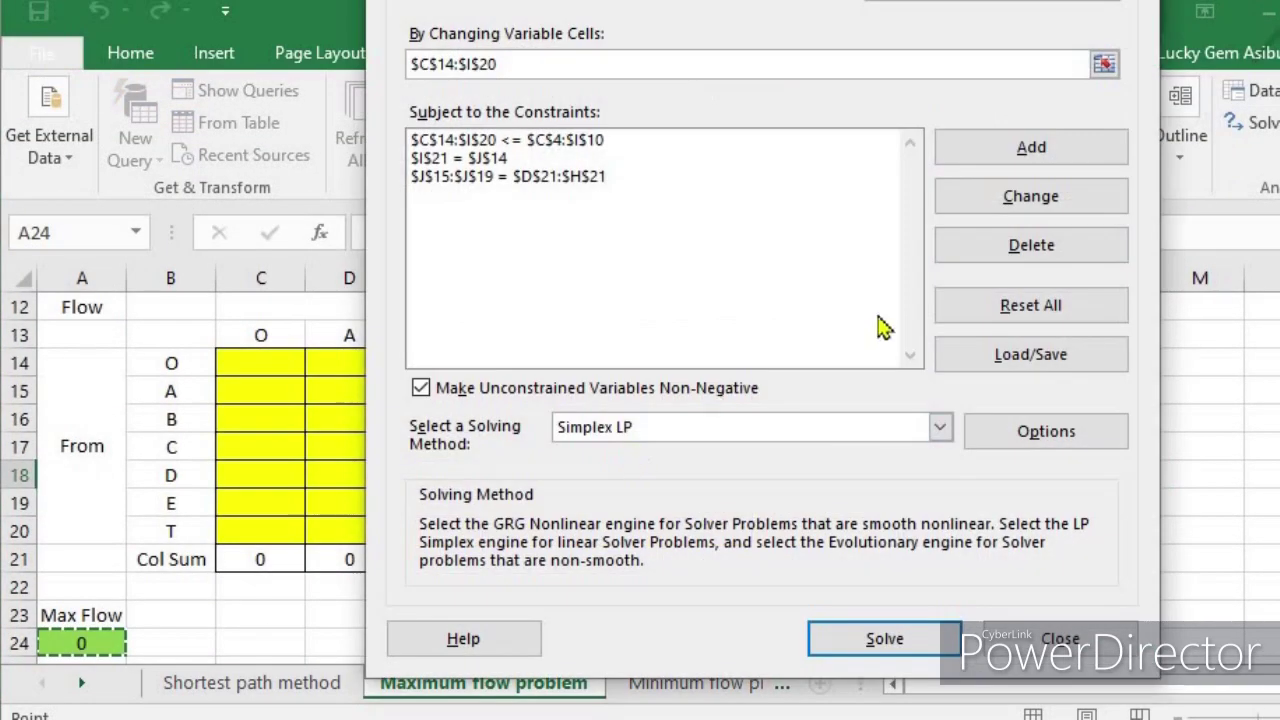
{"action": "left_click", "coordinate": [1050, 312]}
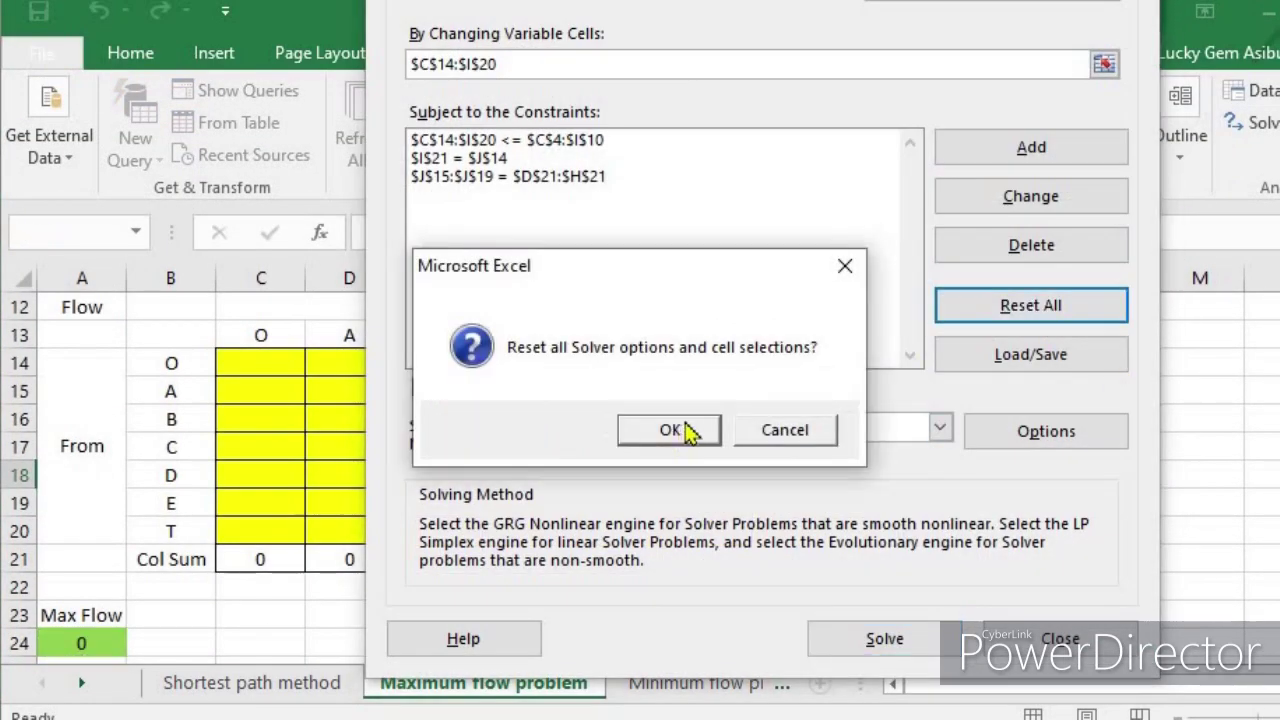
{"action": "left_click", "coordinate": [680, 432]}
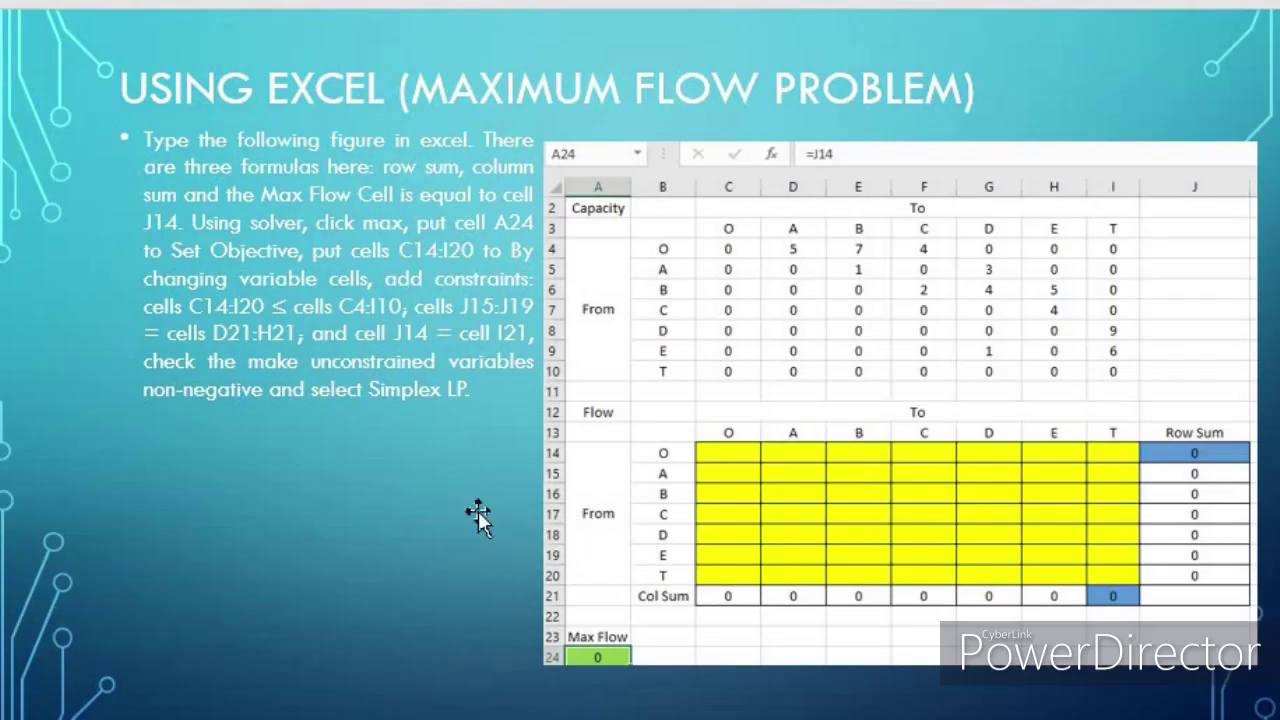
- Set the Solver objective to maximize A24 by changing the variable cells C14:I20
{"action": "left_click", "coordinate": [424, 499]}
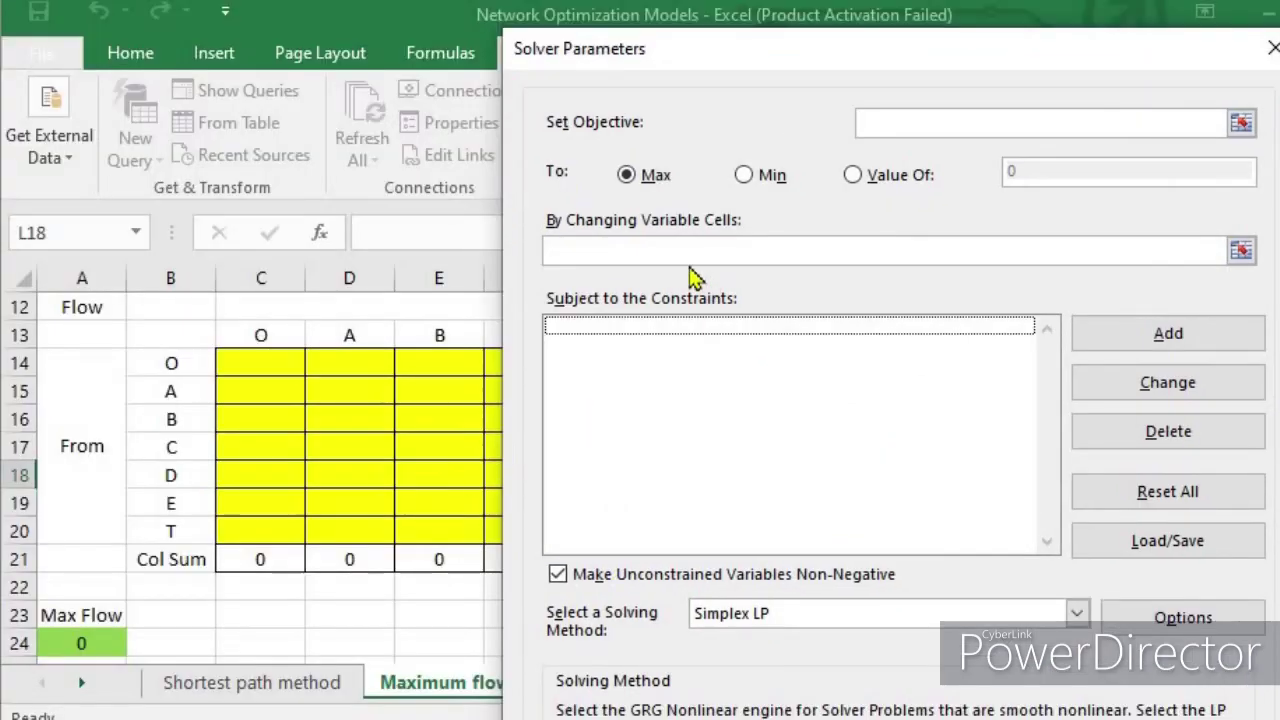
{"action": "left_click", "coordinate": [613, 250]}
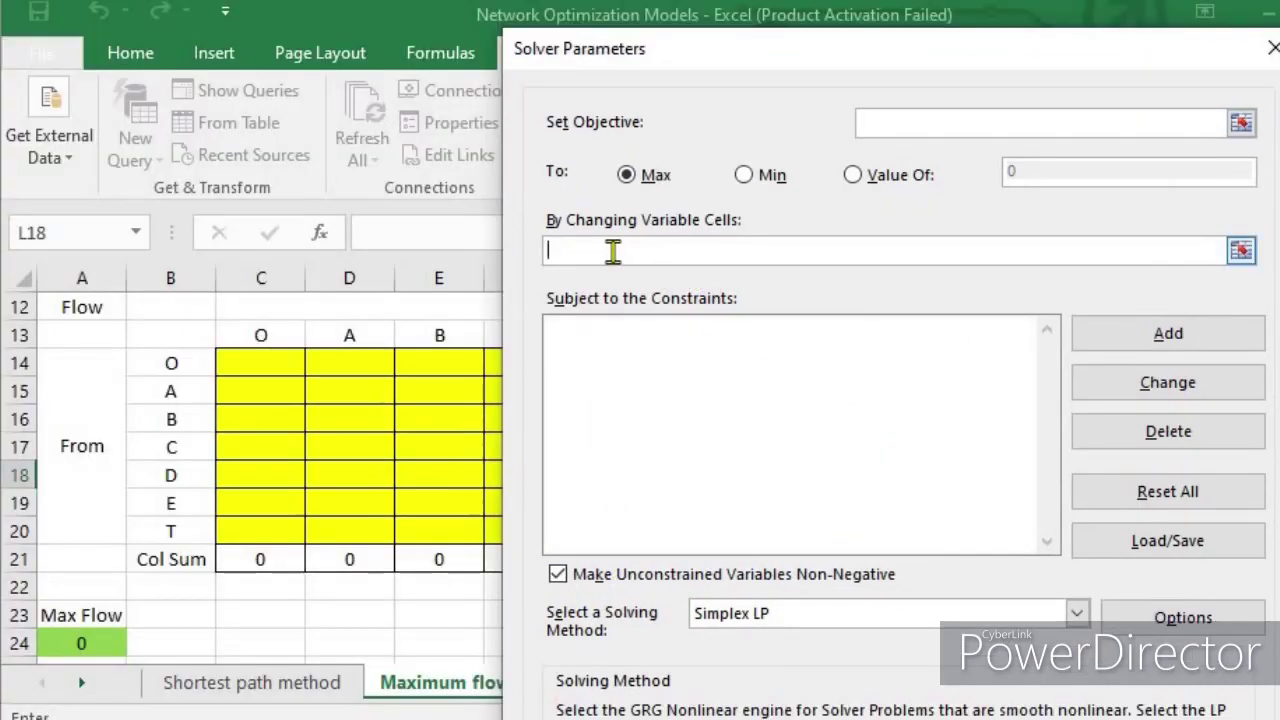
{"action": "left_click", "coordinate": [920, 123]}
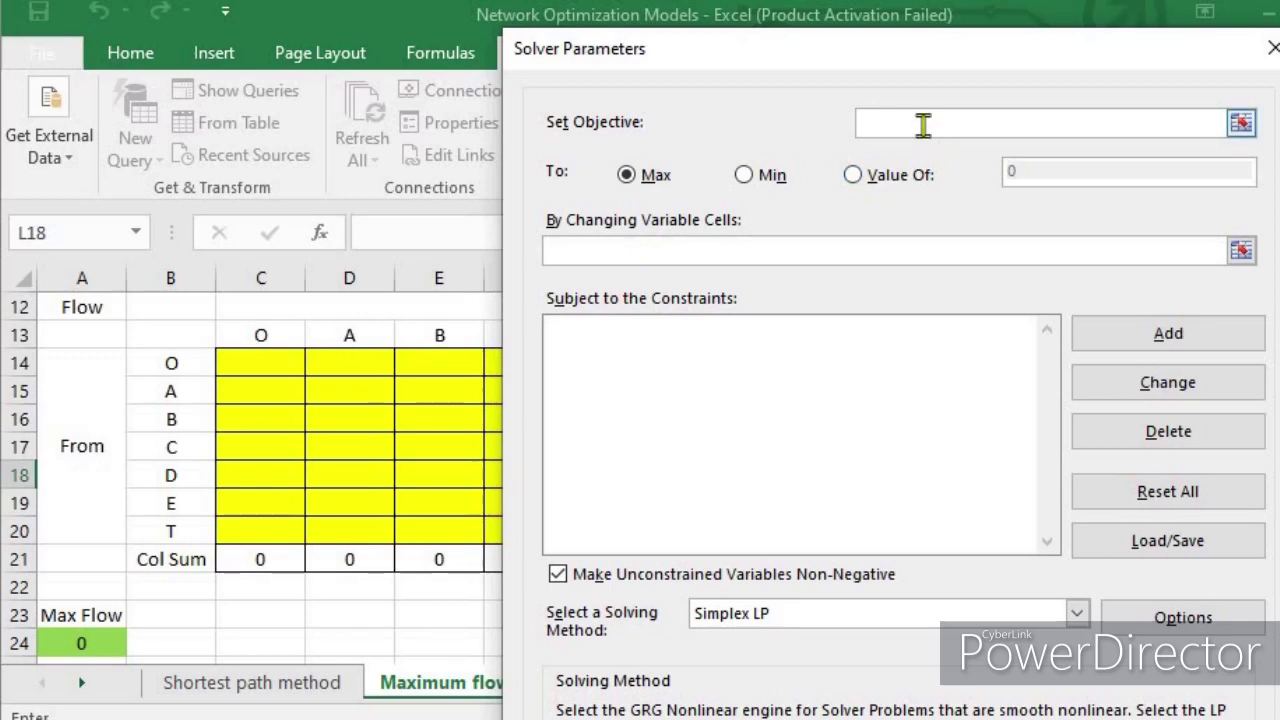
{"action": "left_click", "coordinate": [88, 640]}
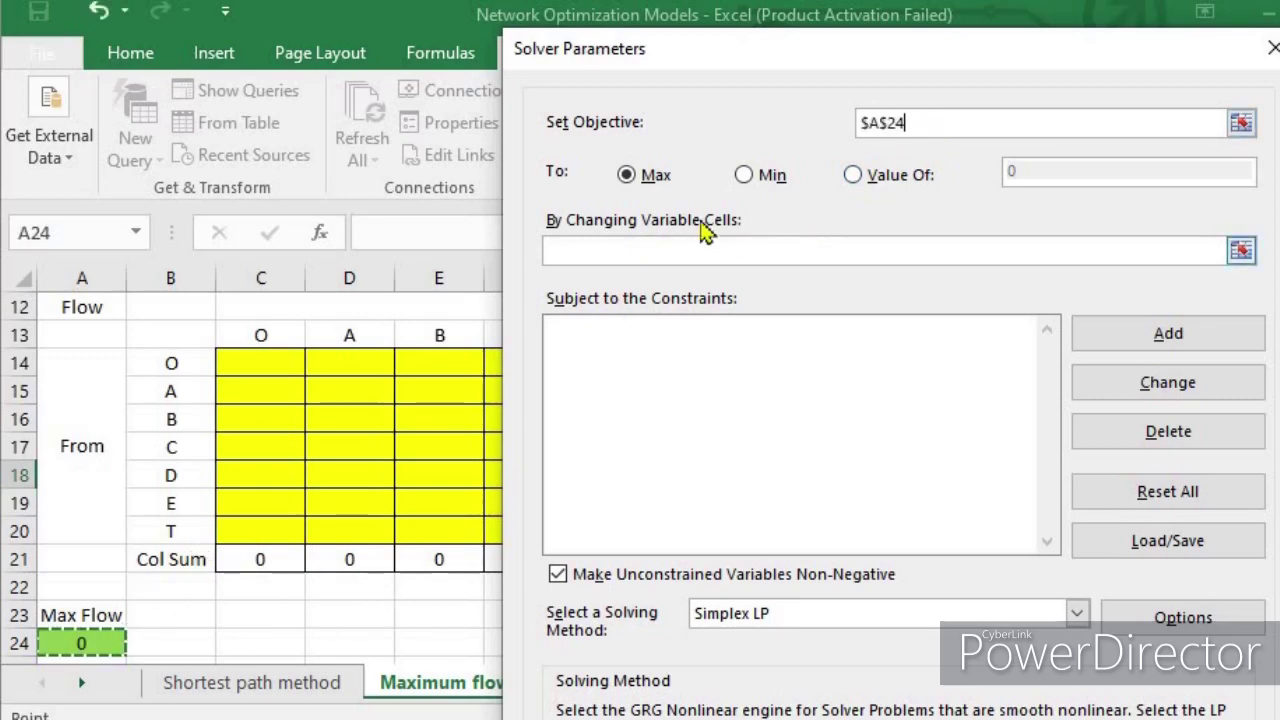
{"action": "left_click", "coordinate": [570, 352]}
{"action": "left_click", "coordinate": [630, 186]}
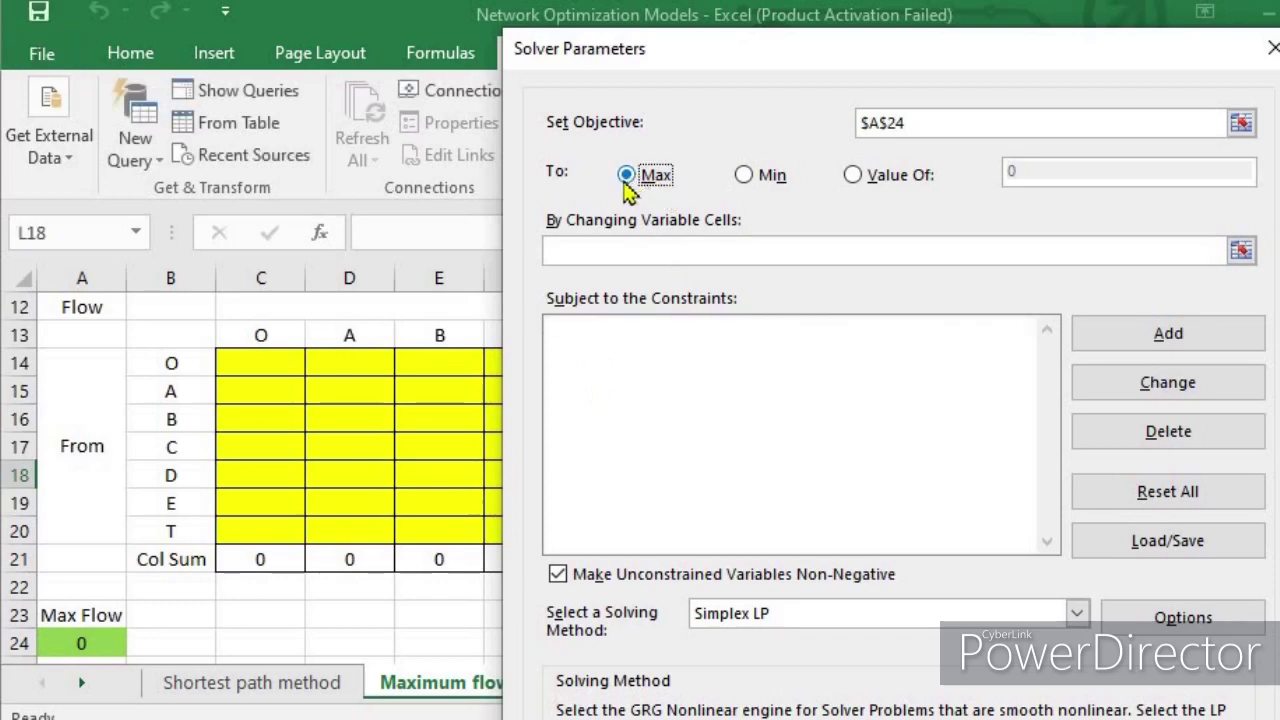
{"action": "left_click", "coordinate": [645, 251]}
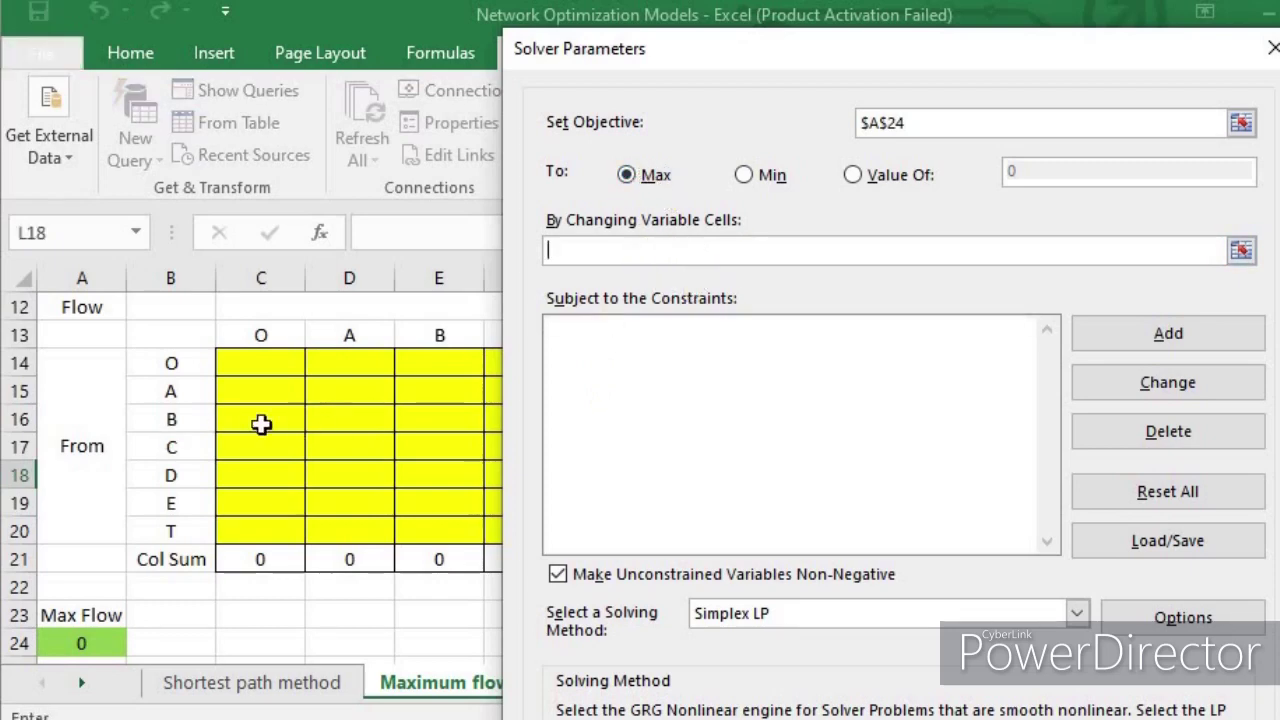
{"action": "left_click_drag", "start_coordinate": [229, 366], "coordinate": [765, 528]}
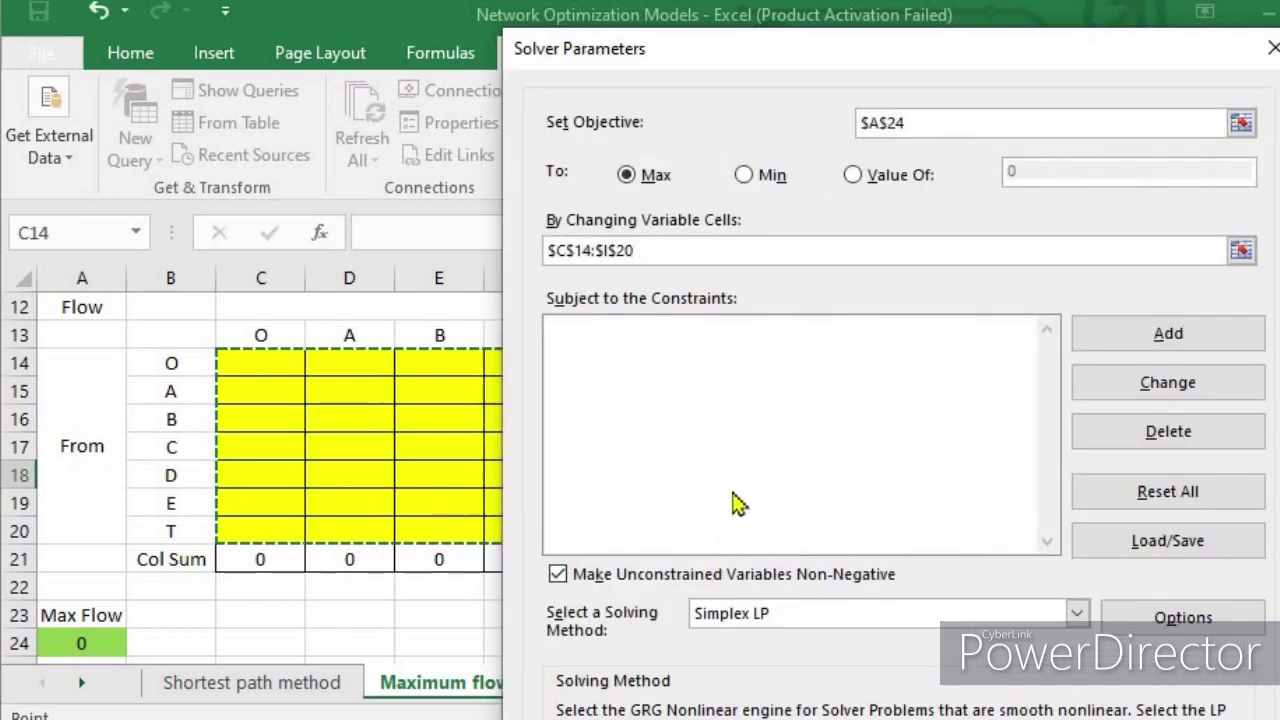
- Add a Solver constraint that the flow cells C14:I20 are <= the capacity cells C4:I10
{"action": "left_click", "coordinate": [1166, 335]}
{"action": "left_click_drag", "start_coordinate": [937, 354], "coordinate": [1122, 381]}
{"action": "scroll", "coordinate": [500, 450], "scroll_direction": "up", "scroll_amount": 4}
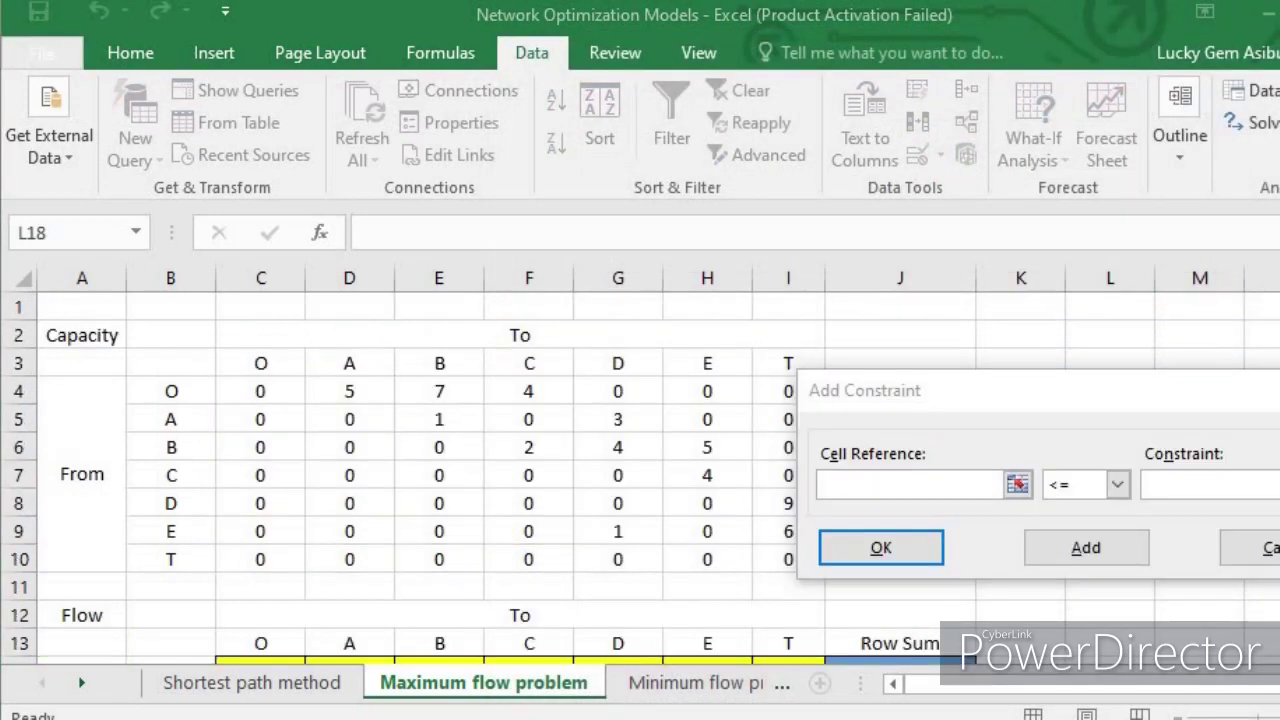
{"action": "left_click", "coordinate": [855, 486]}
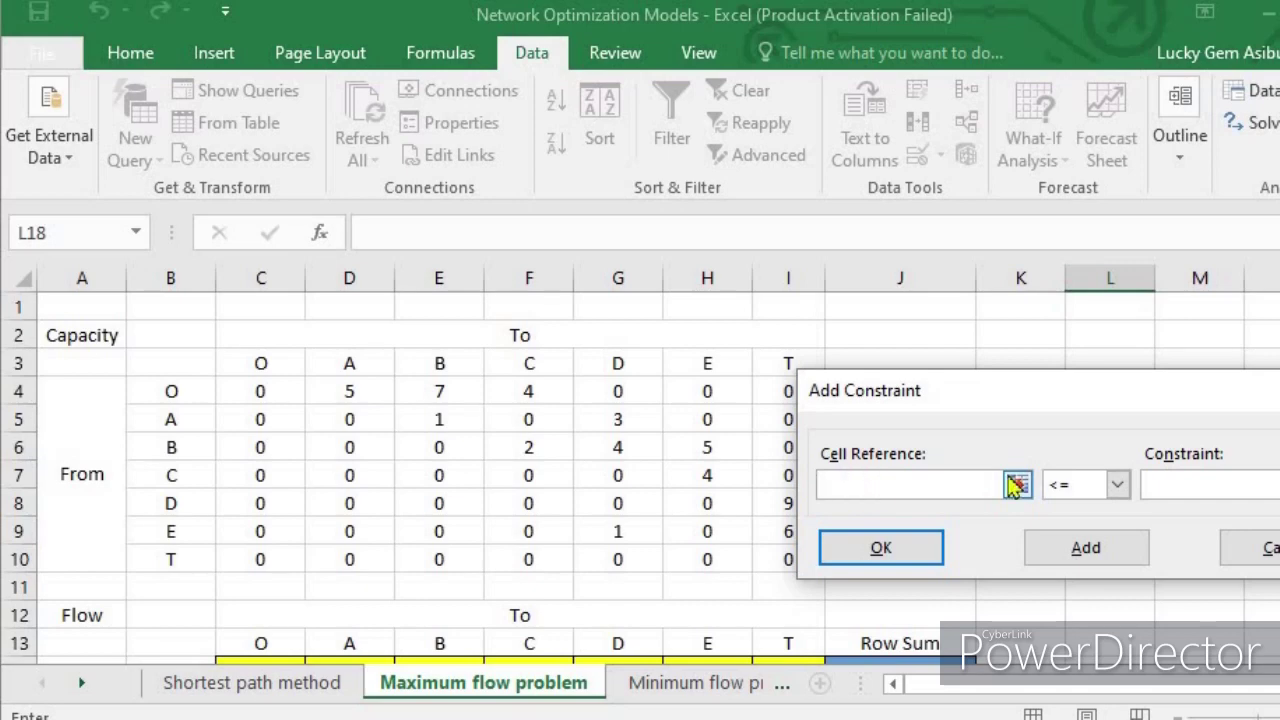
{"action": "scroll", "coordinate": [701, 459], "scroll_direction": "down", "scroll_amount": 3}
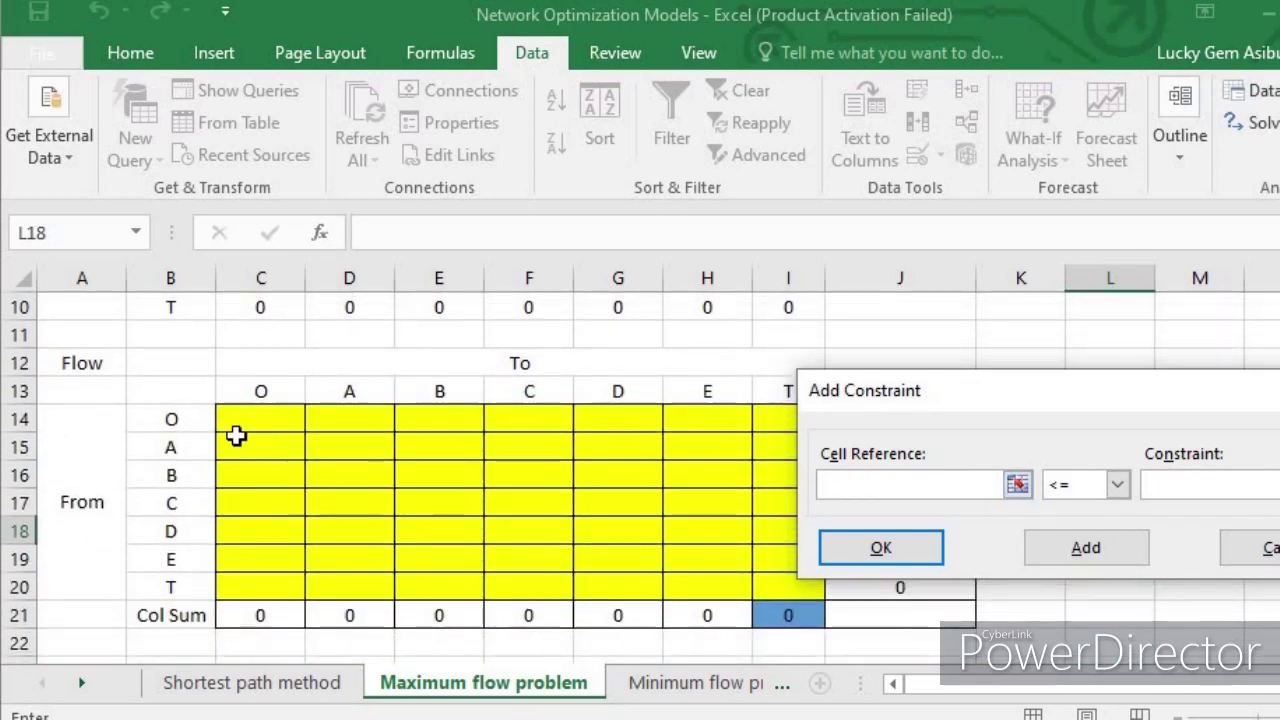
{"action": "left_click_drag", "start_coordinate": [251, 420], "coordinate": [783, 580]}
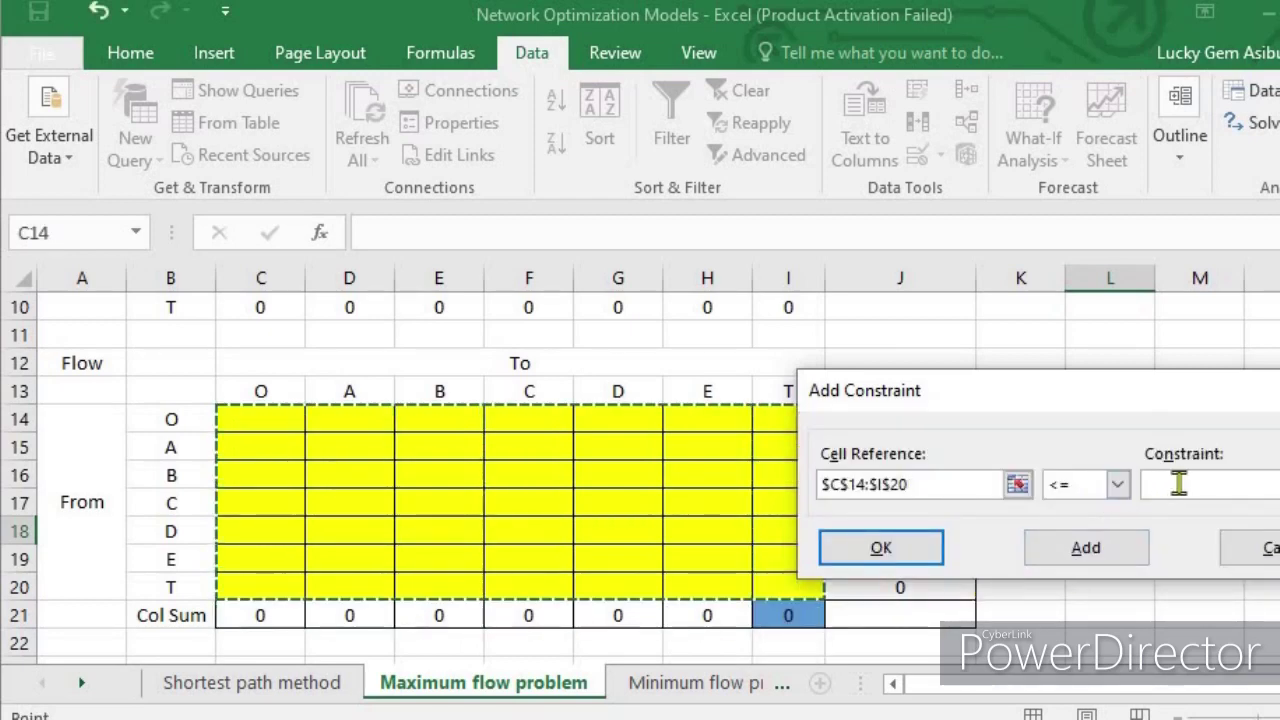
{"action": "left_click", "coordinate": [1181, 484]}
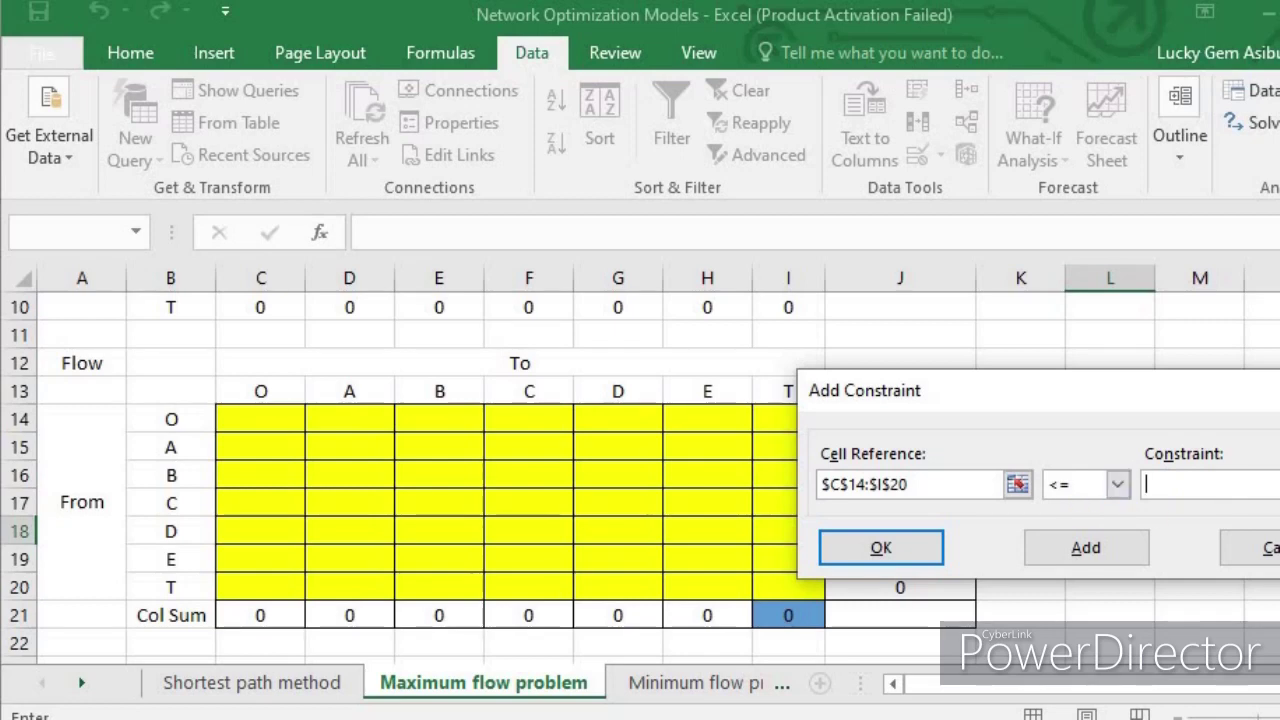
{"action": "scroll", "coordinate": [593, 387], "scroll_direction": "up", "scroll_amount": 3}
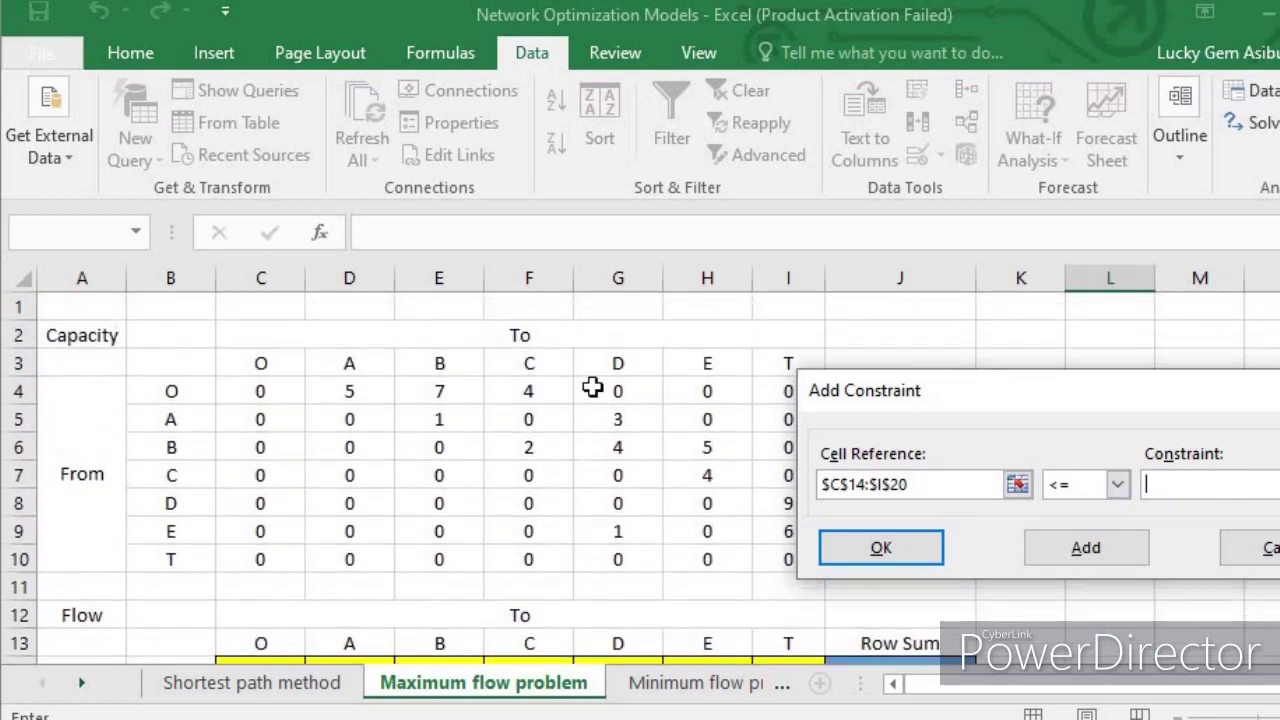
{"action": "left_click_drag", "start_coordinate": [272, 397], "coordinate": [758, 560]}
{"action": "left_click", "coordinate": [1086, 555]}
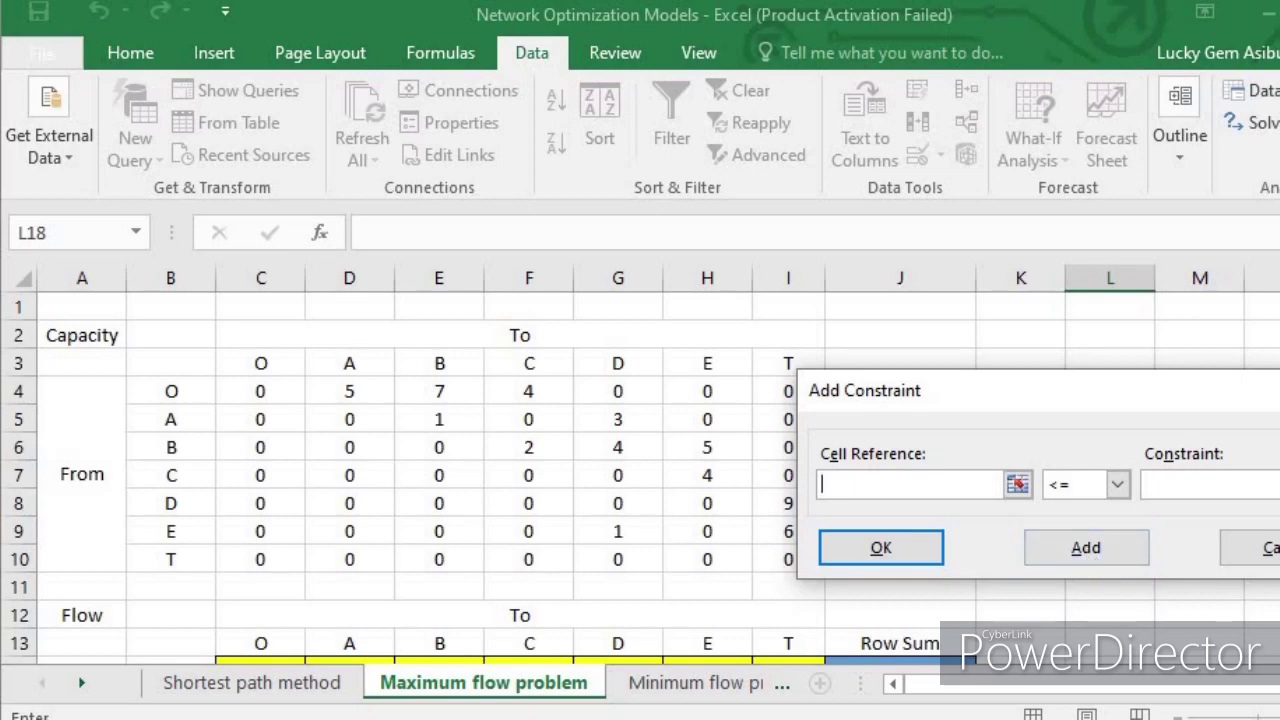
- Add a constraint setting the intermediate nodes' row sums J15:J19 equal to their column sums D21:H21
{"action": "scroll", "coordinate": [400, 480], "scroll_direction": "down", "scroll_amount": 4}
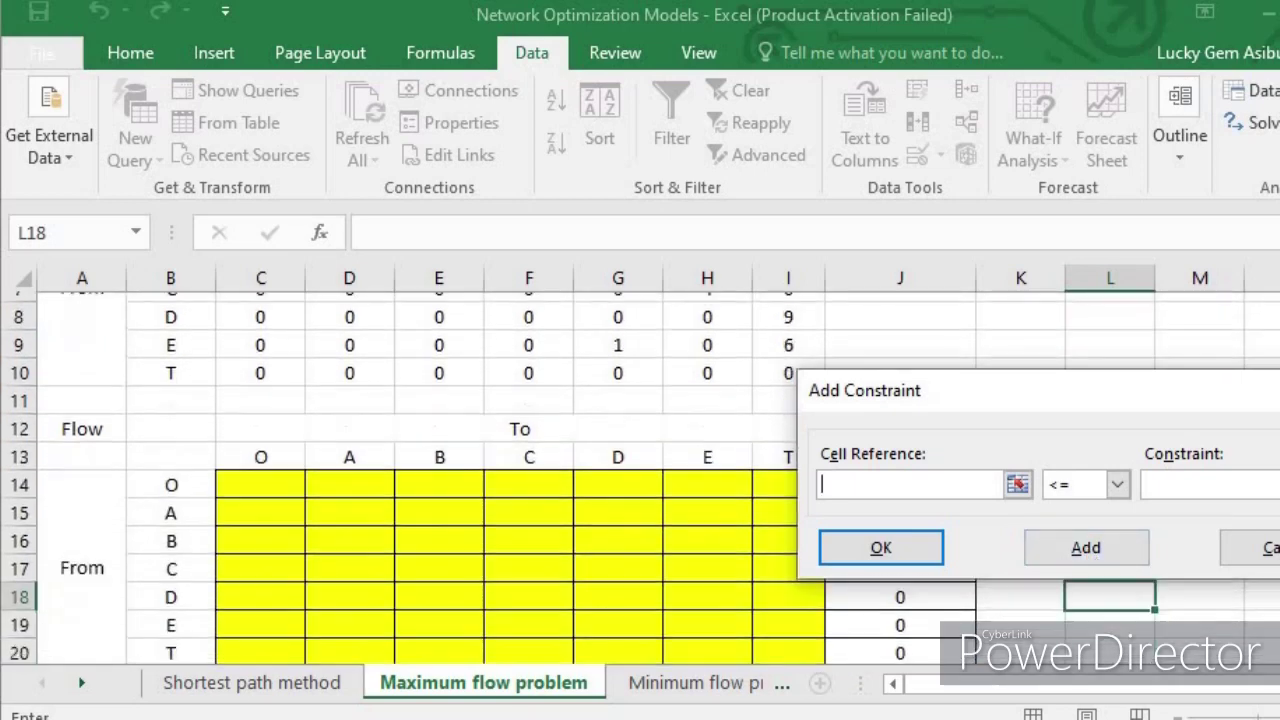
{"action": "scroll", "coordinate": [400, 480], "scroll_direction": "up", "scroll_amount": 2}
{"action": "scroll", "coordinate": [400, 480], "scroll_direction": "up", "scroll_amount": 1}
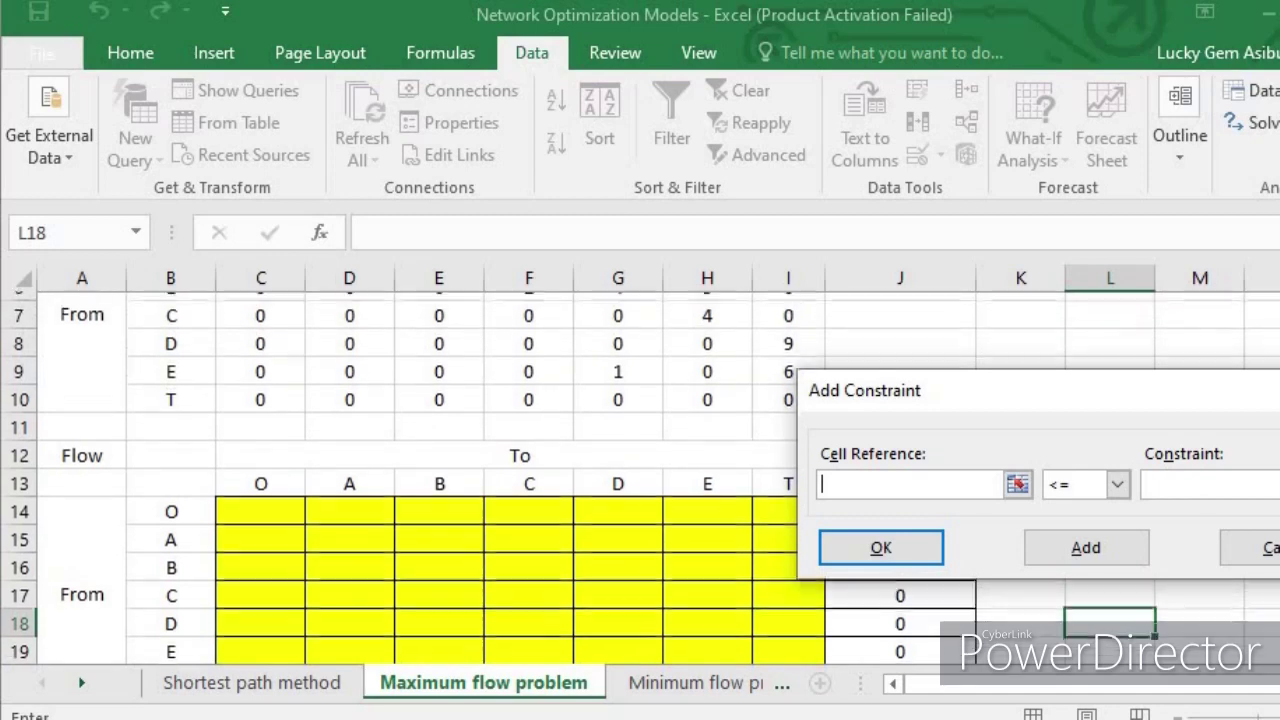
{"action": "scroll", "coordinate": [400, 480], "scroll_direction": "down", "scroll_amount": 1}
{"action": "scroll", "coordinate": [400, 480], "scroll_direction": "down", "scroll_amount": 1}
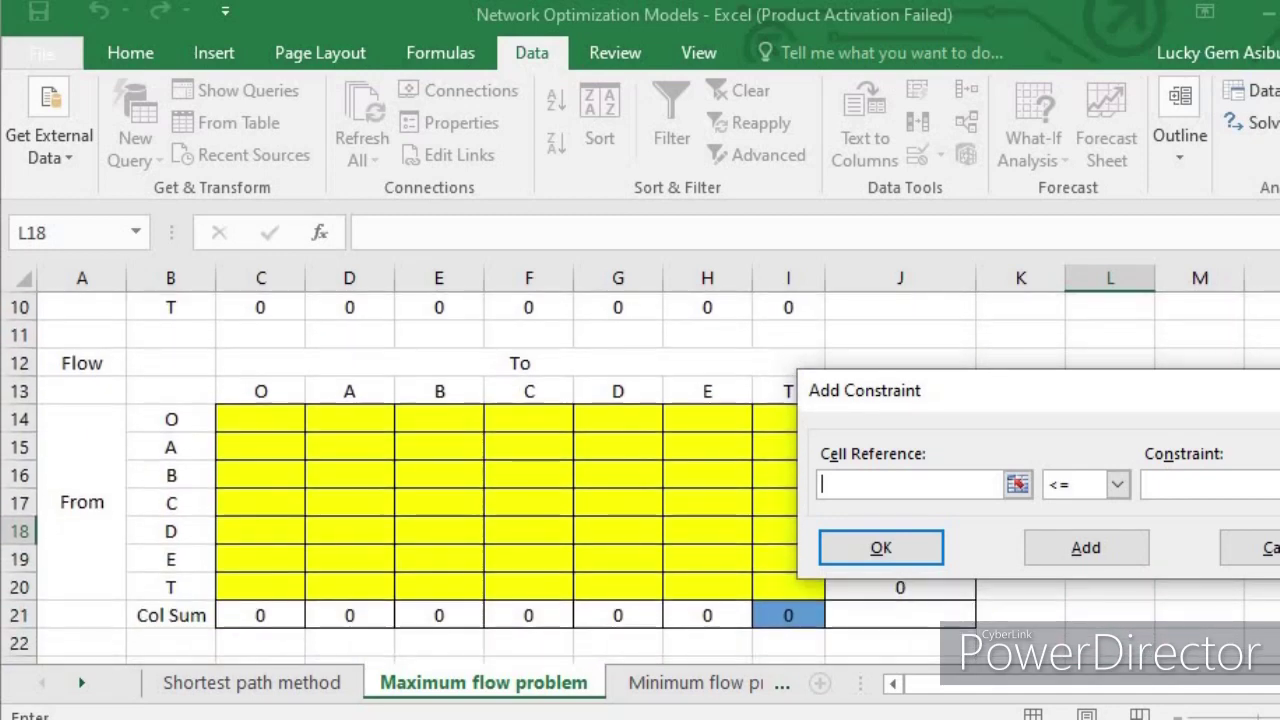
{"action": "left_click_drag", "start_coordinate": [970, 405], "coordinate": [928, 182]}
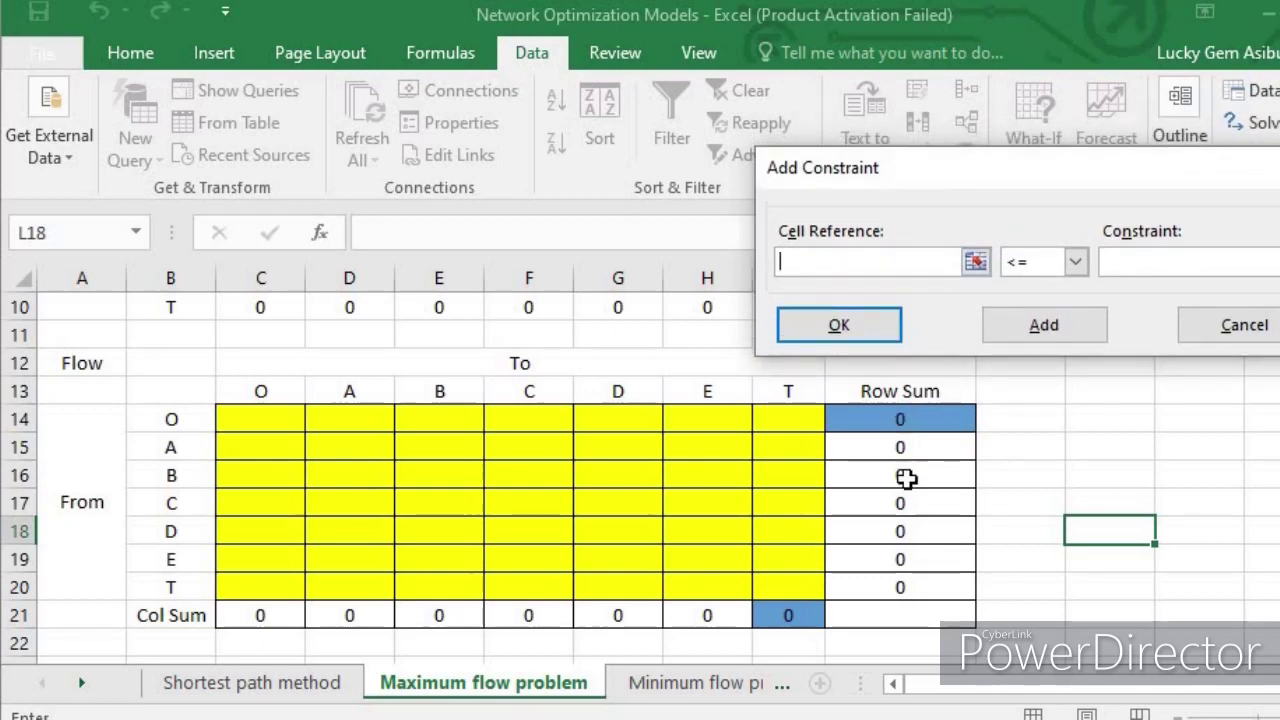
{"action": "left_click_drag", "start_coordinate": [895, 453], "coordinate": [905, 577]}
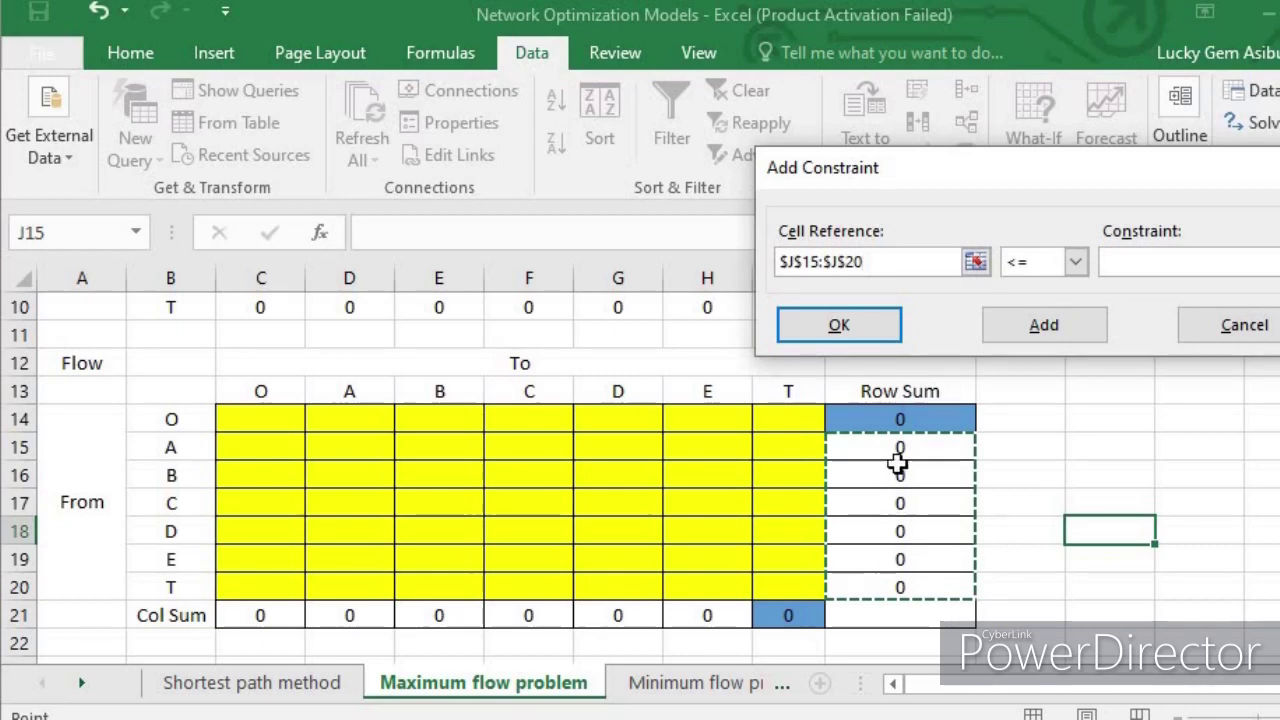
{"action": "key", "text": "BackSpace"}
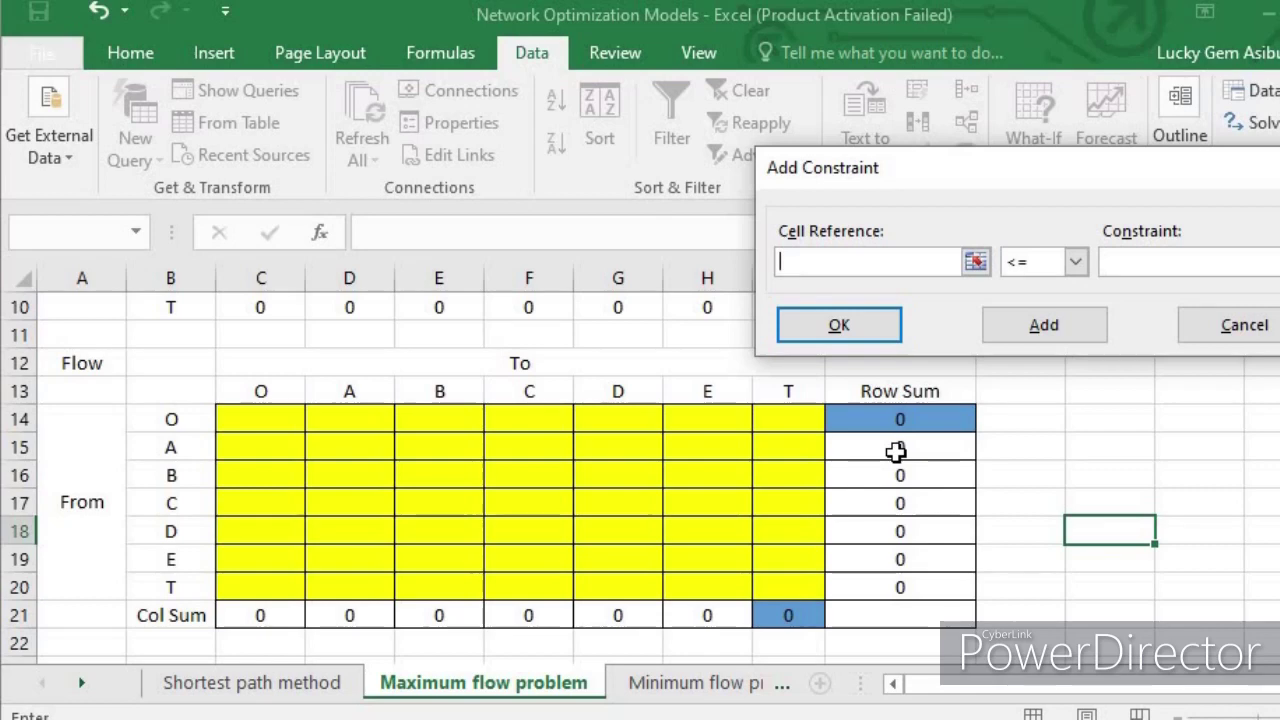
{"action": "left_click_drag", "start_coordinate": [907, 451], "coordinate": [921, 571]}
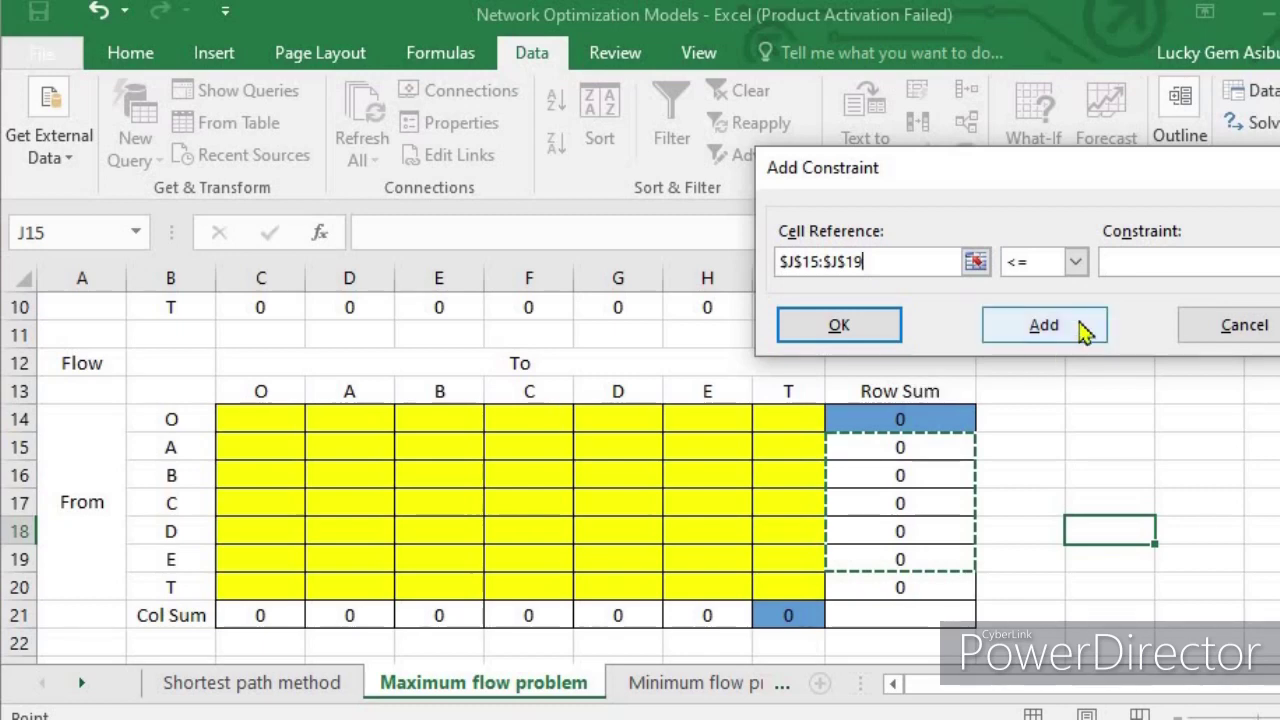
{"action": "left_click", "coordinate": [1075, 262]}
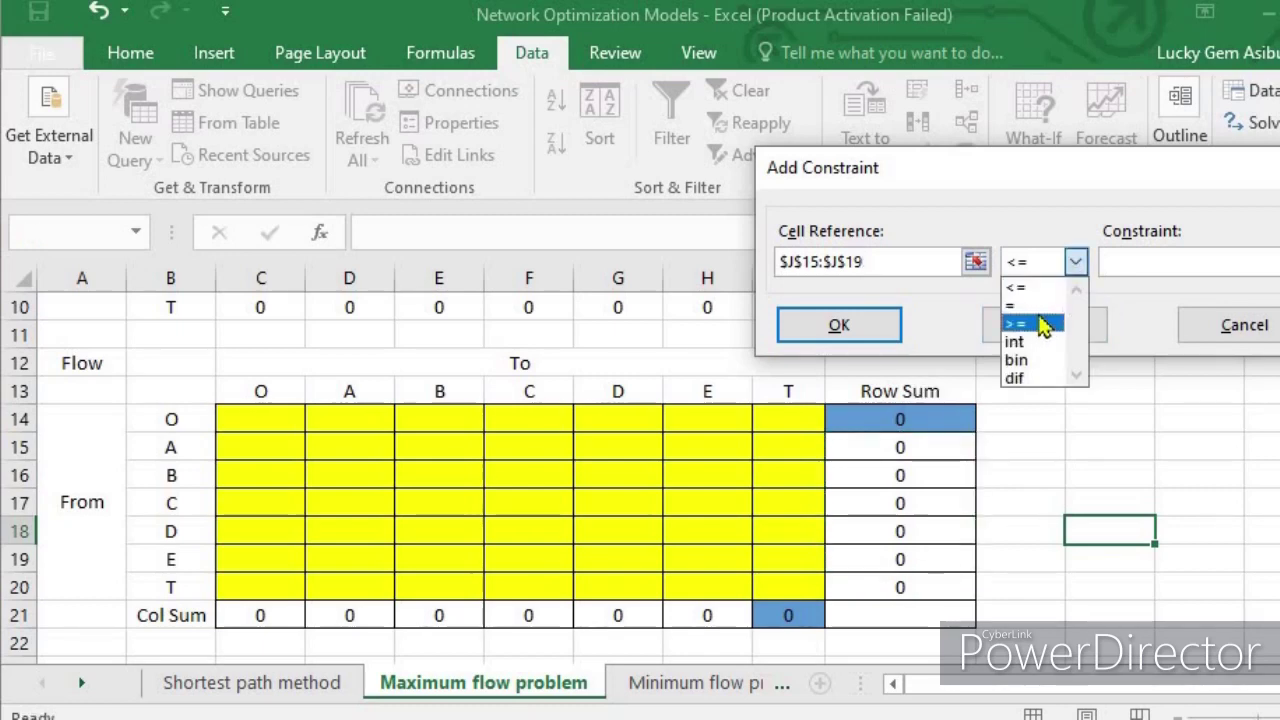
{"action": "left_click", "coordinate": [1042, 306]}
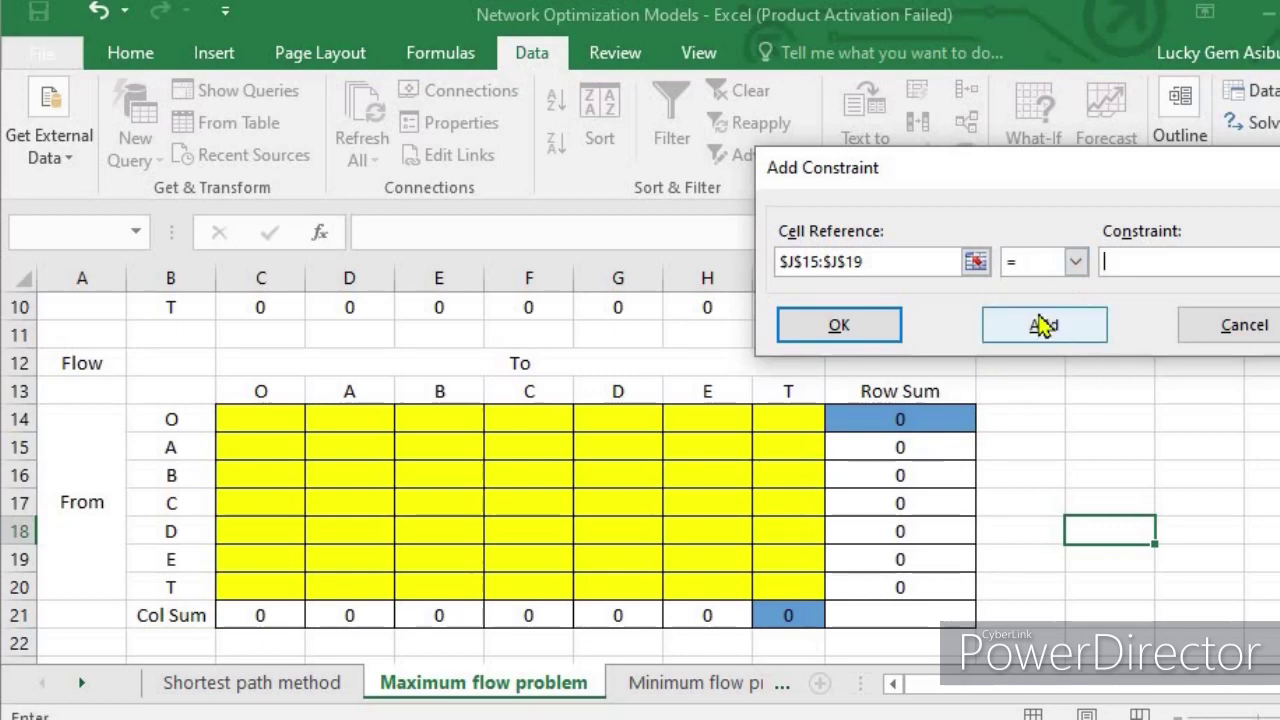
{"action": "left_click", "coordinate": [1156, 258]}
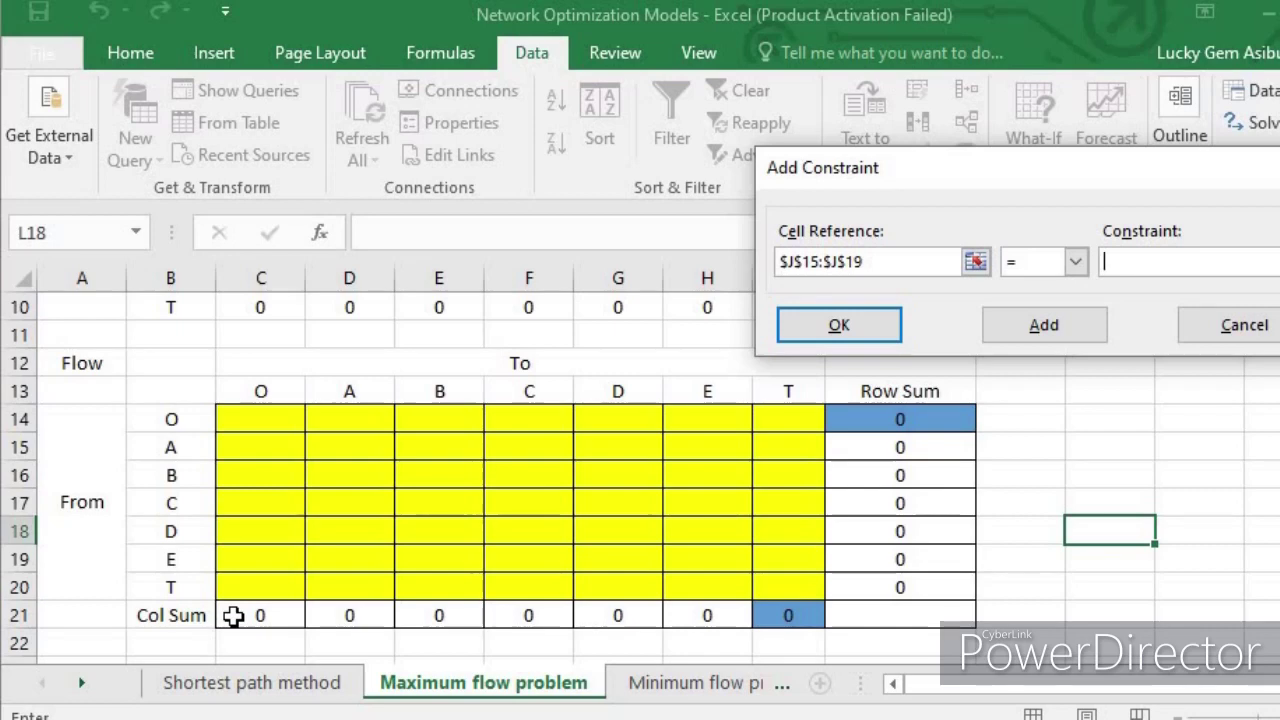
{"action": "left_click_drag", "start_coordinate": [360, 618], "coordinate": [677, 609]}
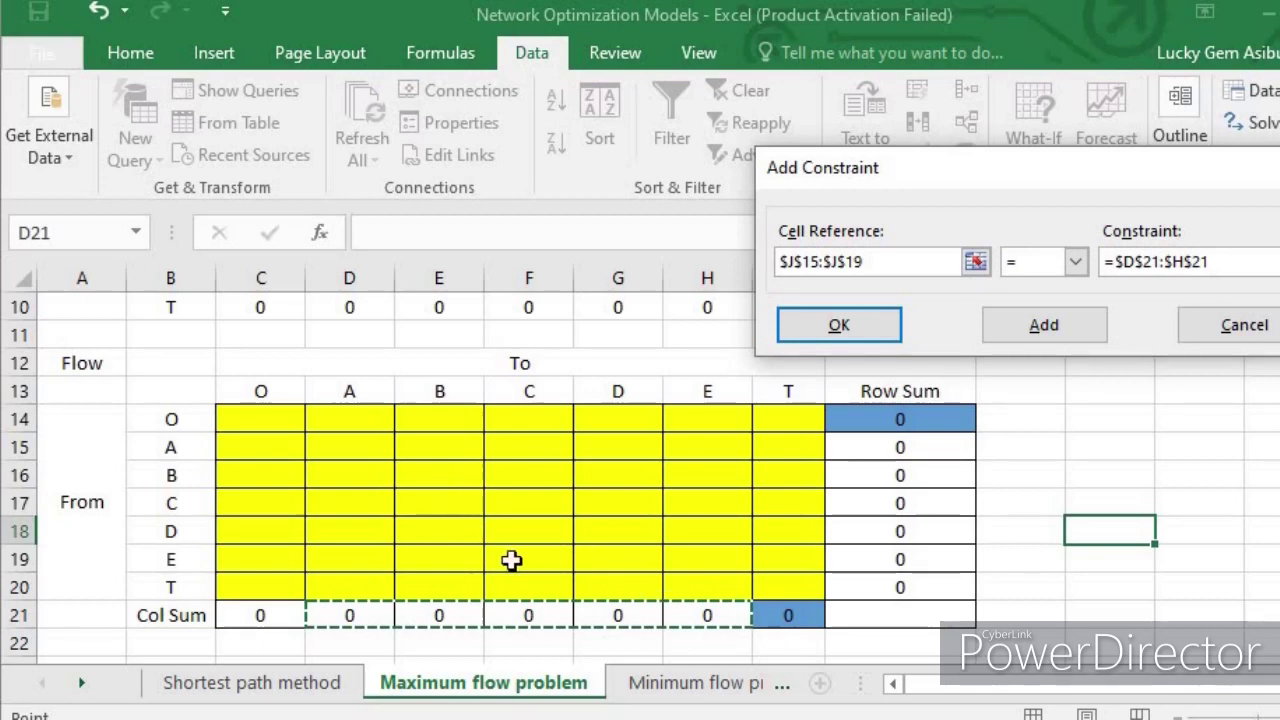
{"action": "left_click", "coordinate": [1046, 333]}
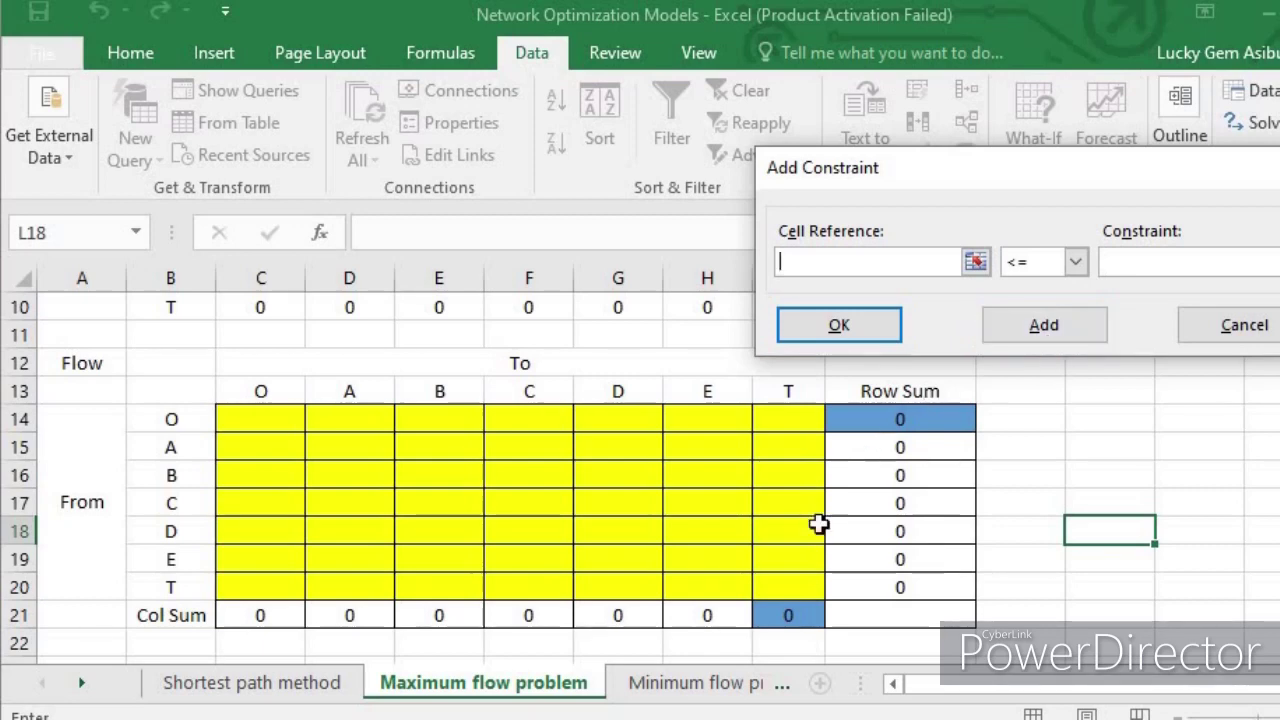
- Add a final constraint setting the column sum of T in I21 equal to the row sum of O in J14
{"action": "left_click", "coordinate": [796, 618]}
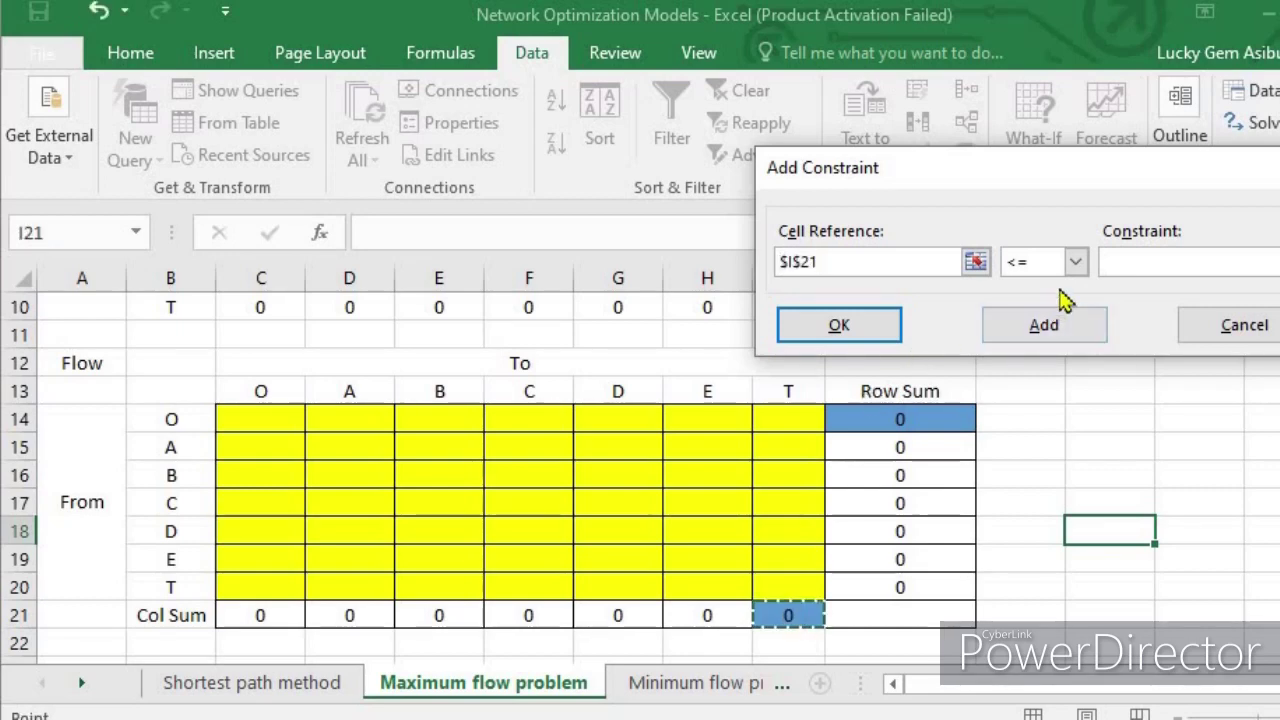
{"action": "left_click", "coordinate": [1075, 262]}
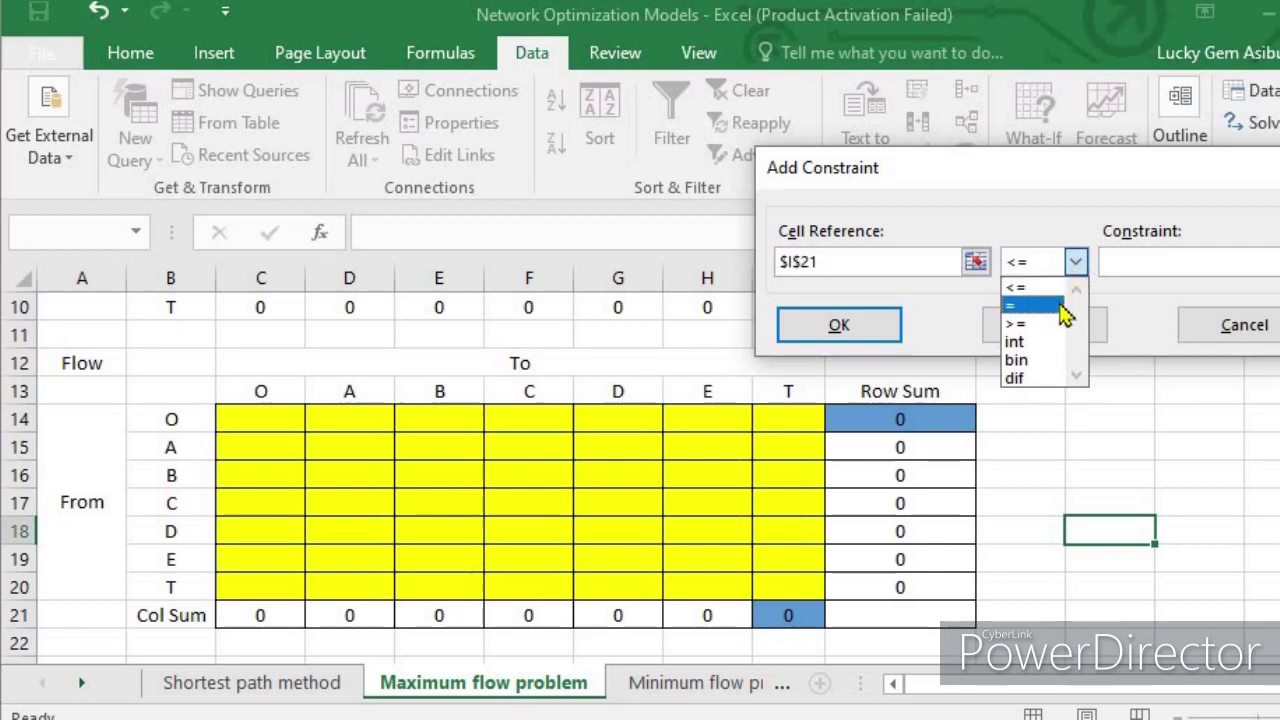
{"action": "left_click", "coordinate": [1062, 305]}
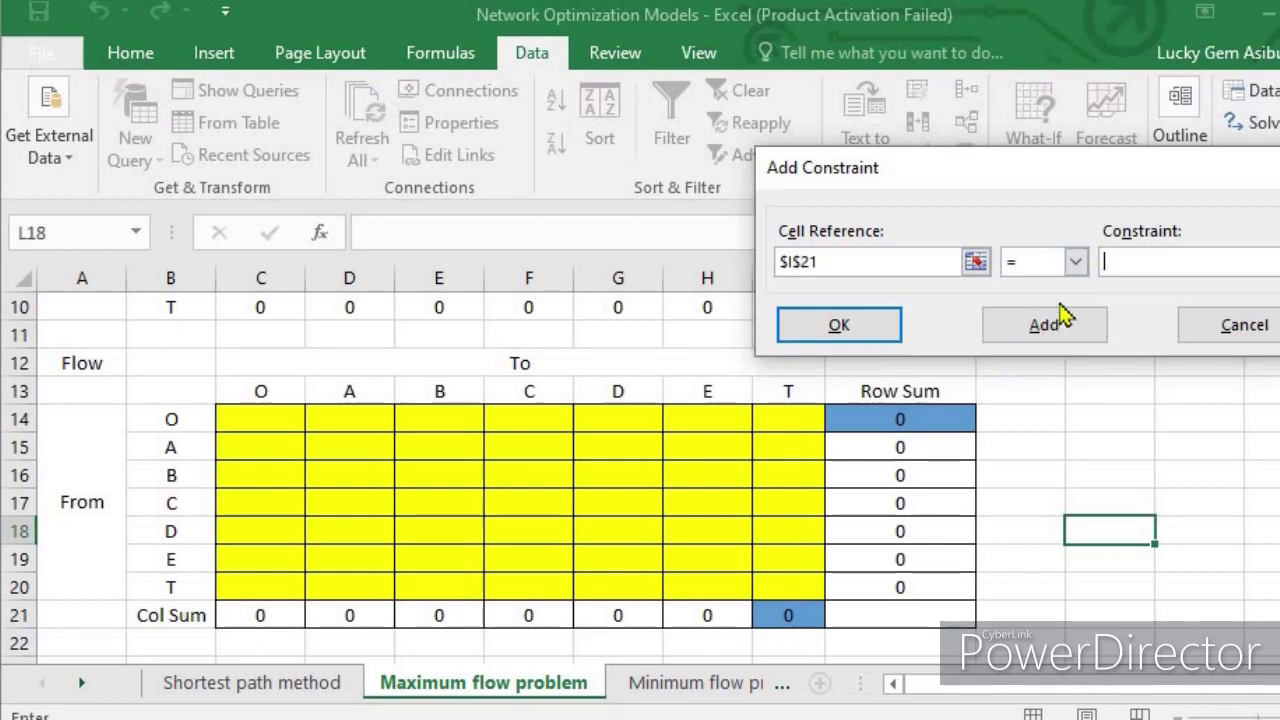
{"action": "left_click", "coordinate": [918, 419]}
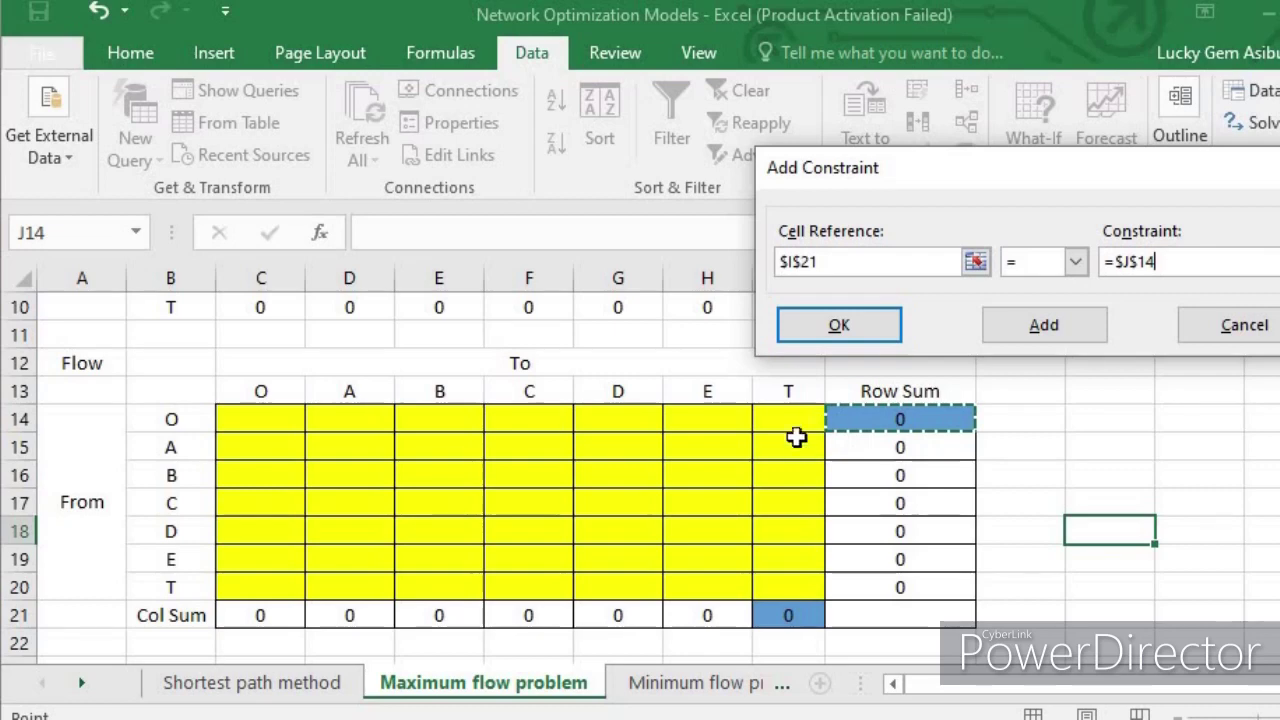
{"action": "left_click", "coordinate": [853, 333]}
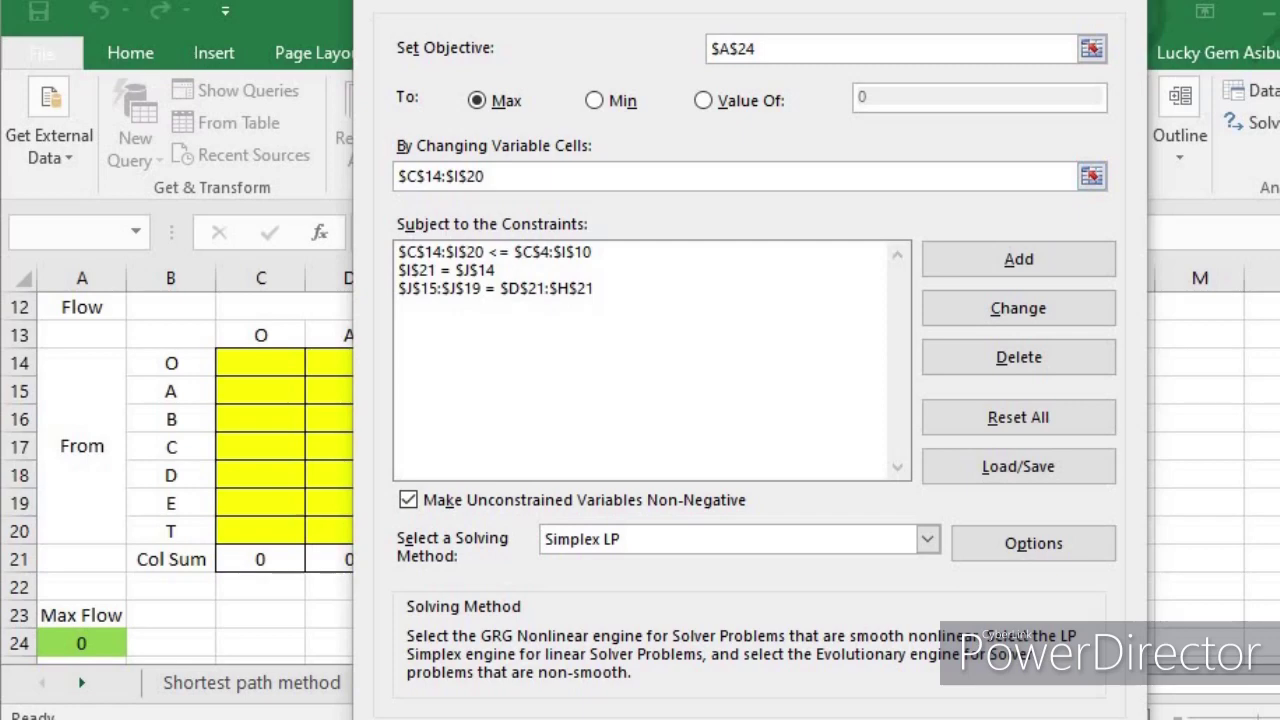
- Solve the maximum flow model and keep the Solver solution
{"action": "left_click_drag", "start_coordinate": [760, 0], "coordinate": [690, 0]}
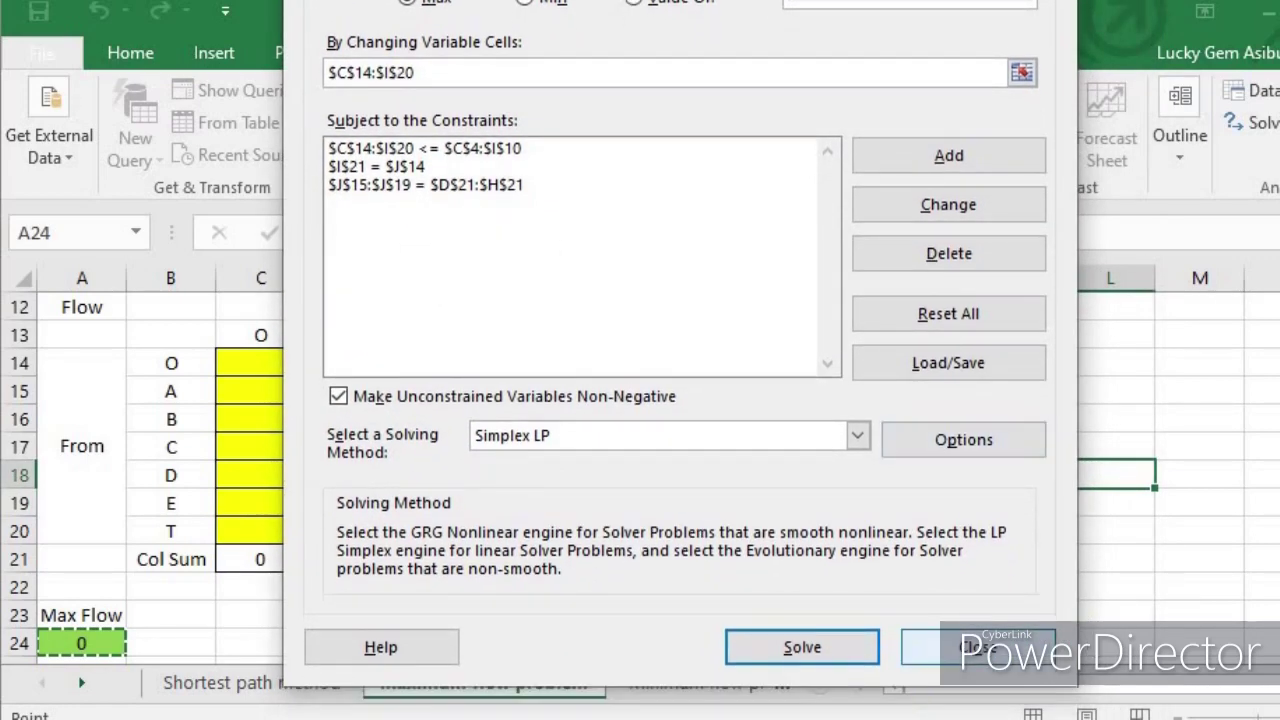
{"action": "left_click", "coordinate": [837, 648]}
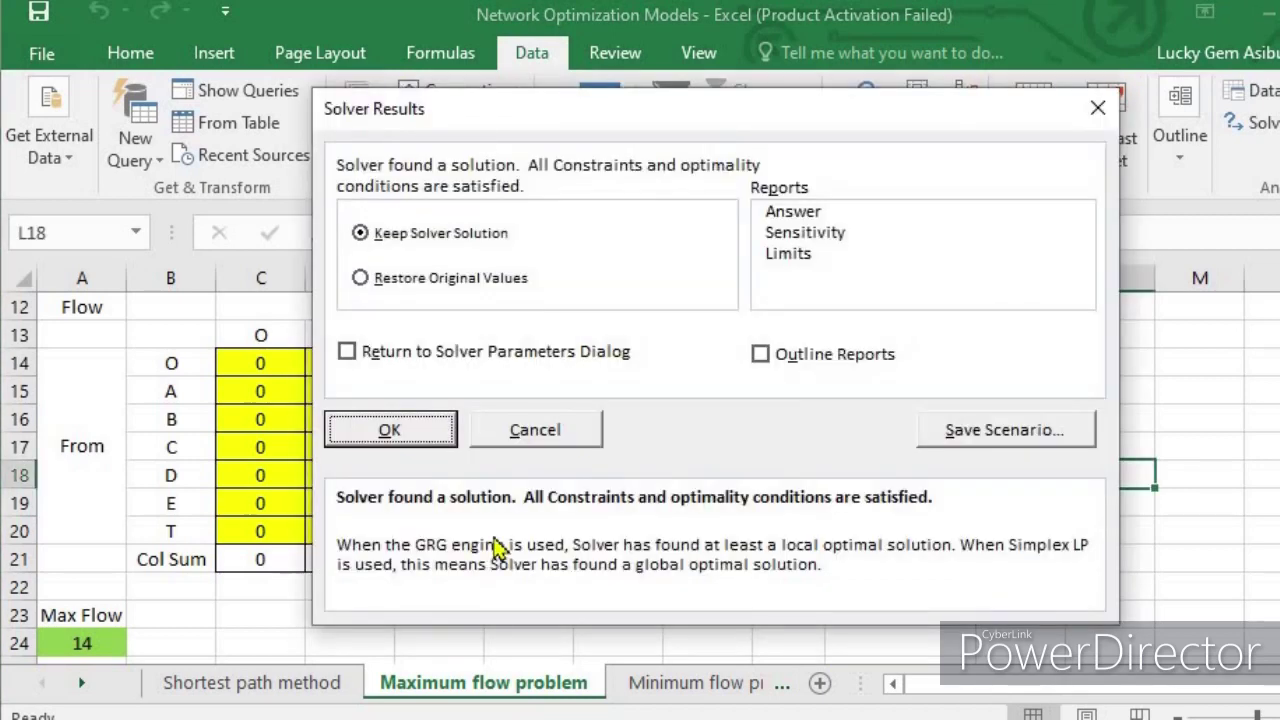
{"action": "left_click", "coordinate": [390, 430]}
{"action": "left_click", "coordinate": [364, 640]}
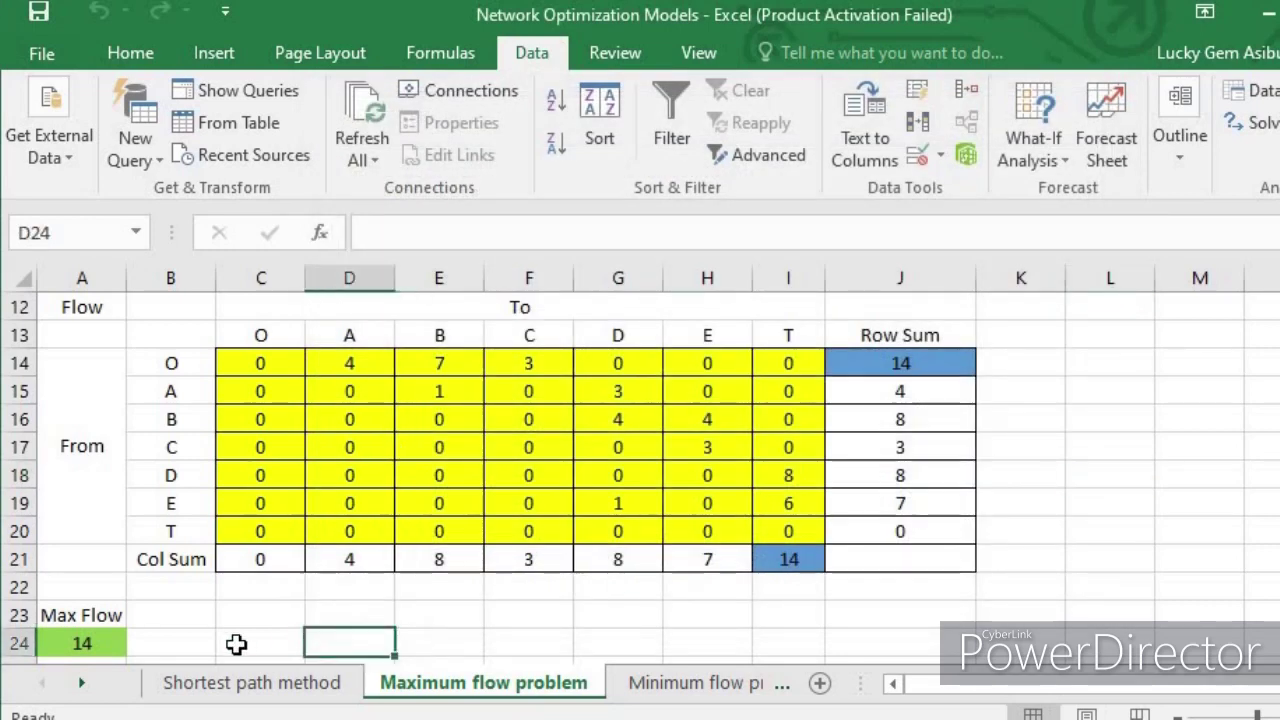
- Review the Max Flow result in A24 and the solved flow values in the From/To table
{"action": "left_click", "coordinate": [85, 644]}
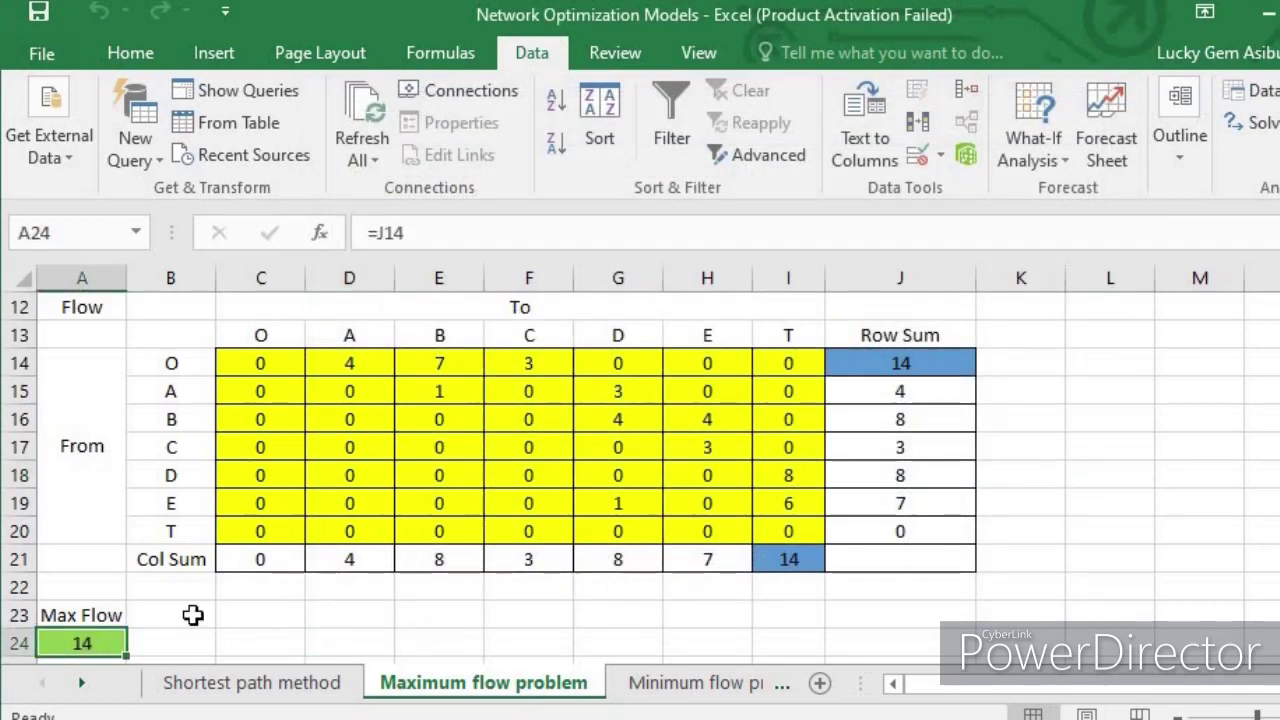
{"action": "left_click", "coordinate": [258, 365]}
{"action": "mouse_move", "coordinate": [344, 422]}
{"action": "left_mouse_down"}
{"action": "mouse_move", "coordinate": [760, 531]}
{"action": "mouse_move", "coordinate": [751, 514]}
{"action": "mouse_move", "coordinate": [768, 537]}
{"action": "left_mouse_up"}
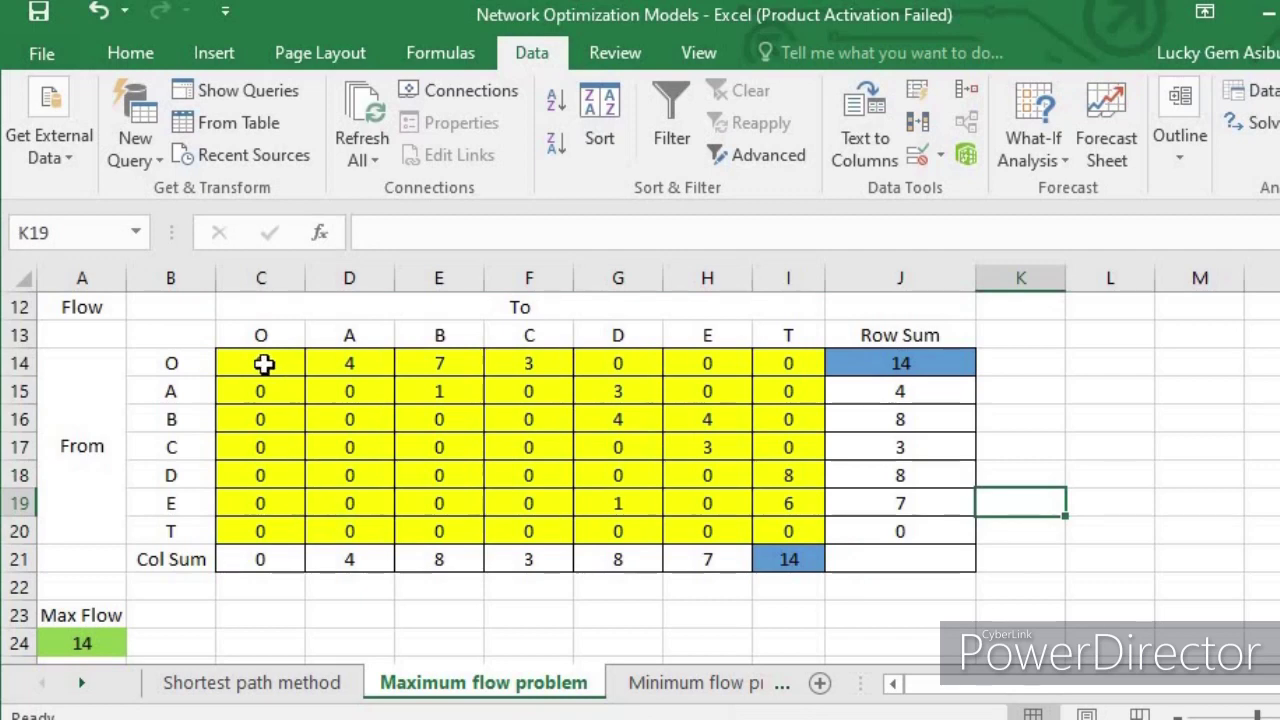
- Compare the flows from O to A, B and C in D14:F14 with the Iteration 7 network on the PowerPoint slide
{"action": "left_click", "coordinate": [372, 357]}
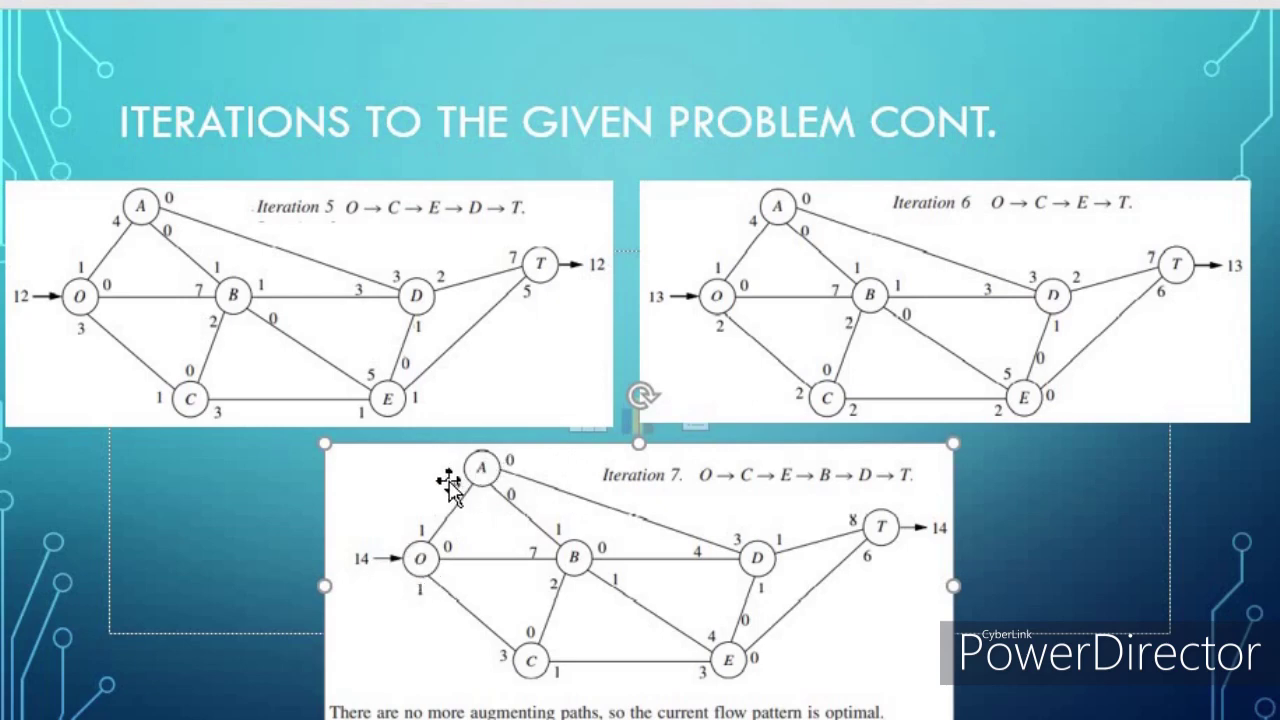
{"action": "key", "text": "alt+Tab"}
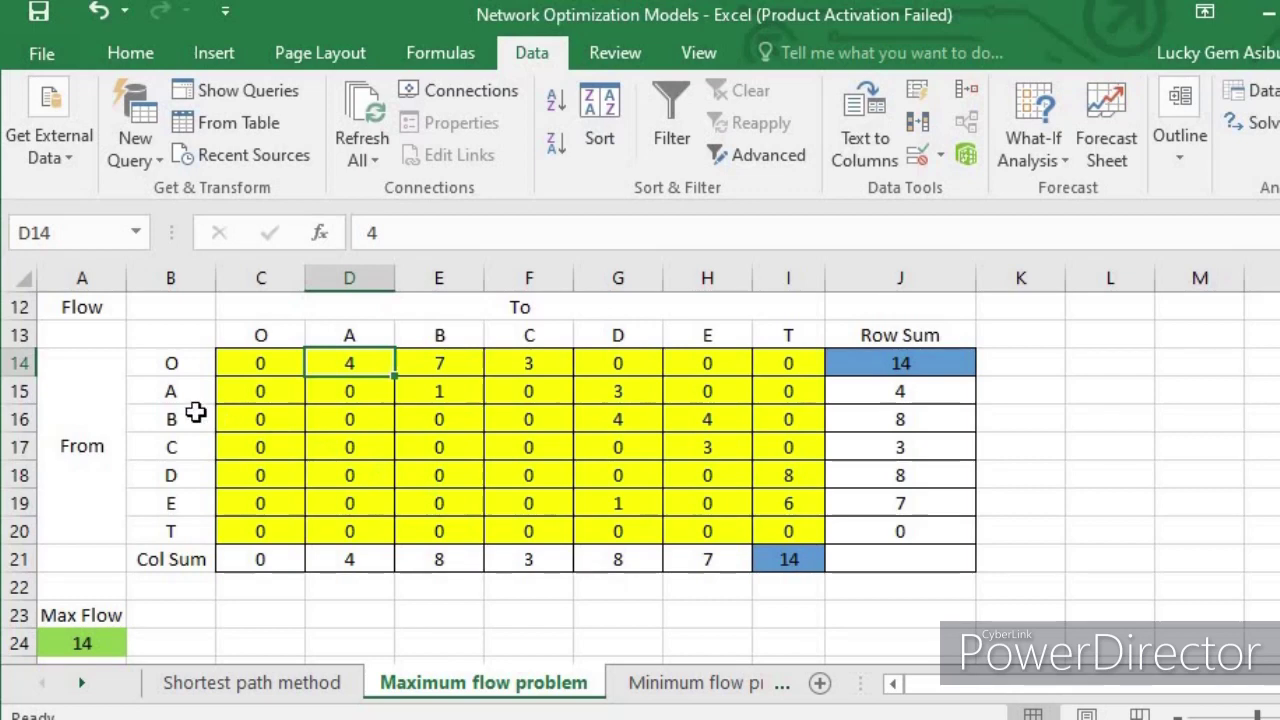
{"action": "left_click", "coordinate": [438, 367]}
{"action": "key", "text": "alt+Tab"}
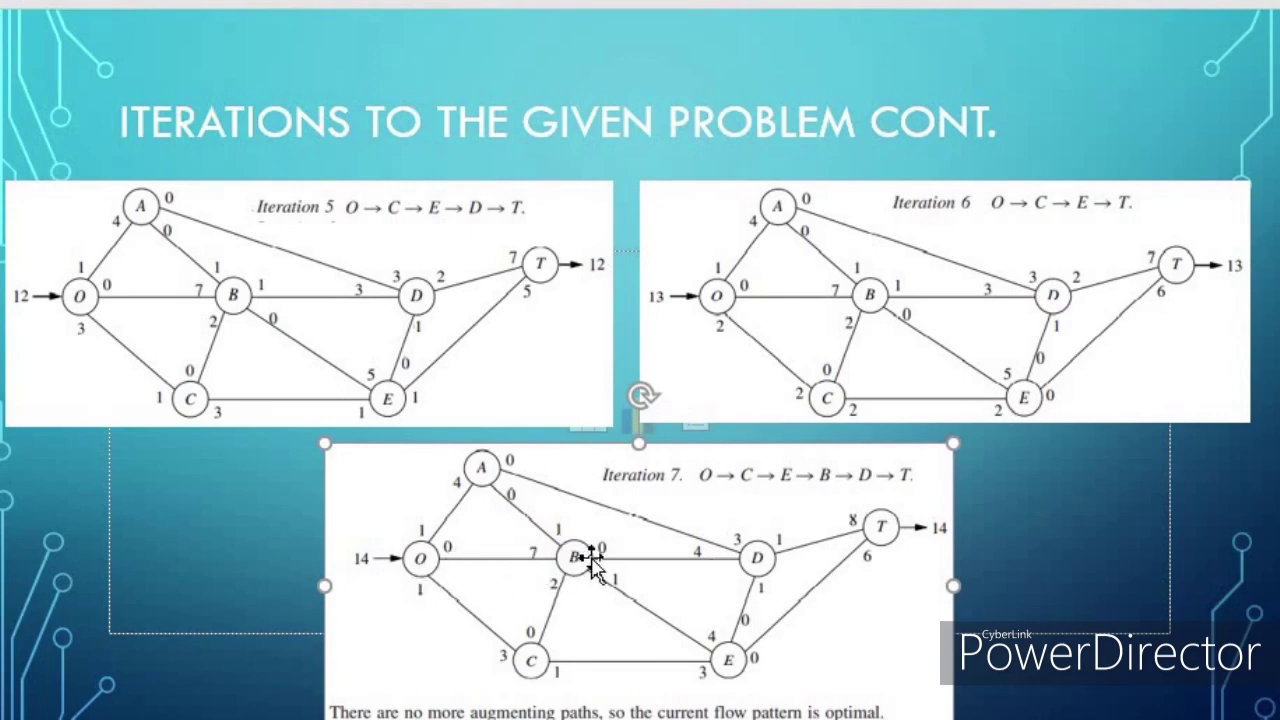
{"action": "key", "text": "alt+Tab"}
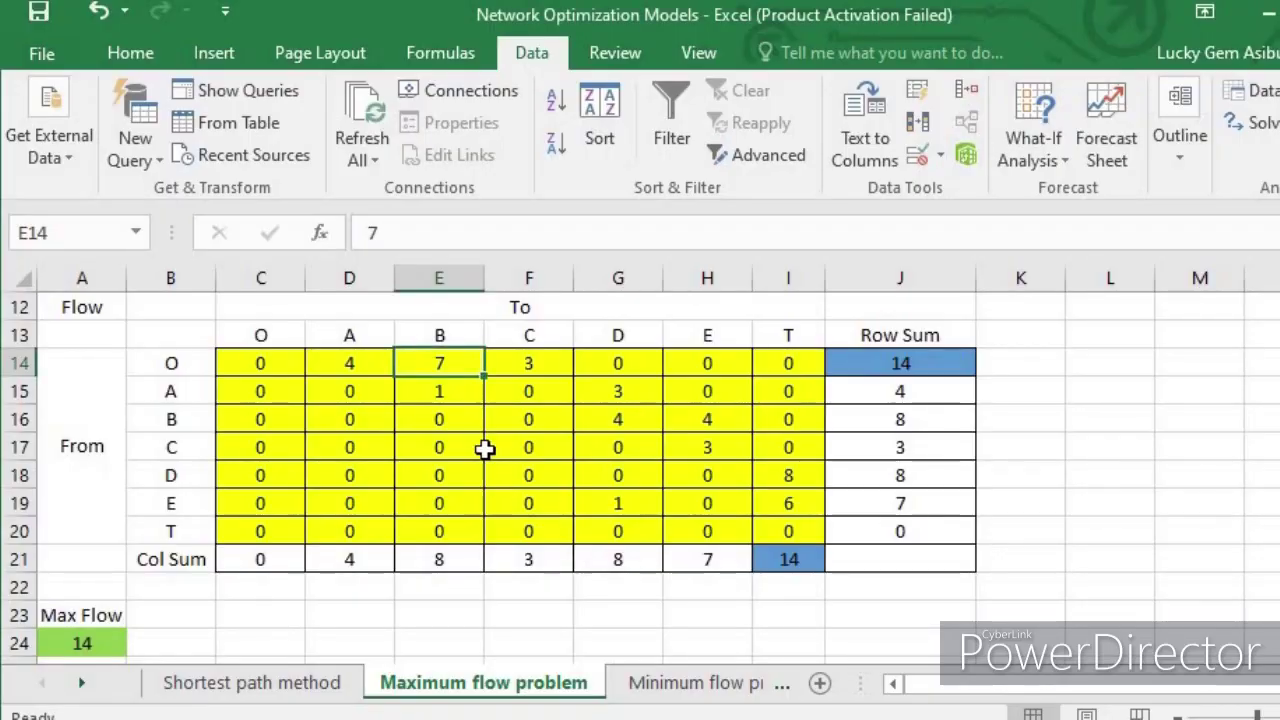
{"action": "left_click", "coordinate": [540, 363]}
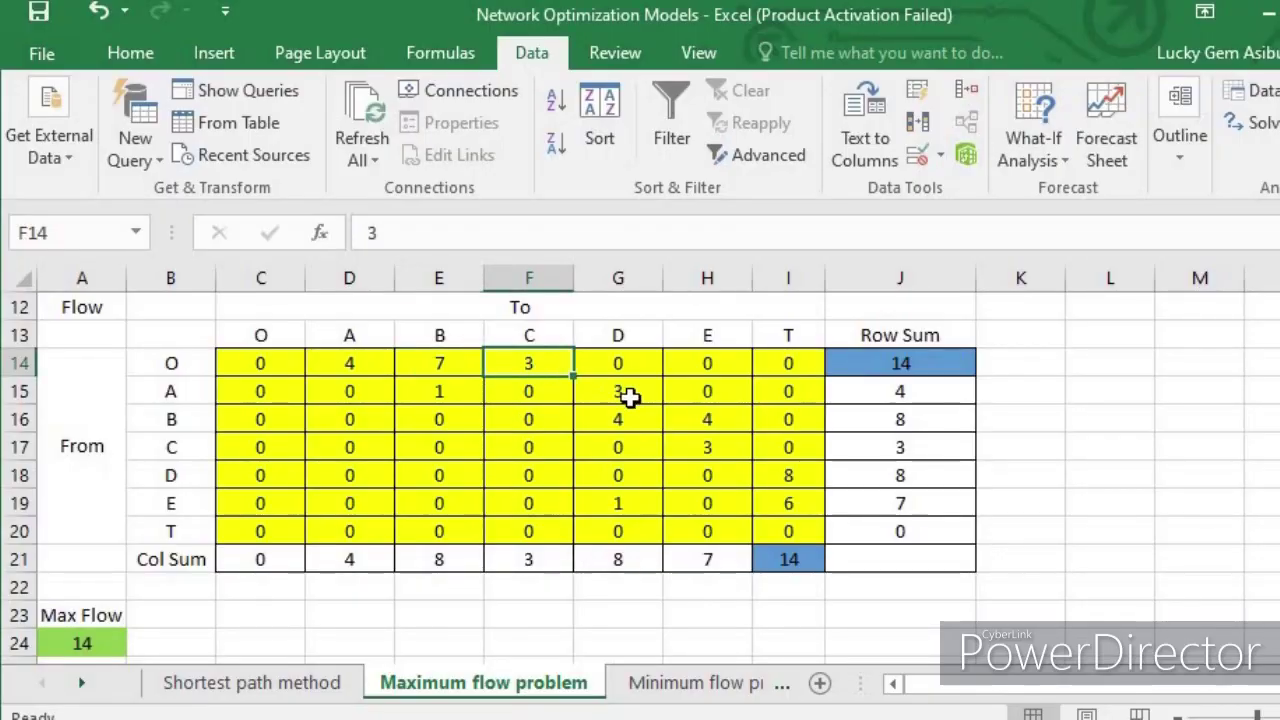
{"action": "key", "text": "alt+Tab"}
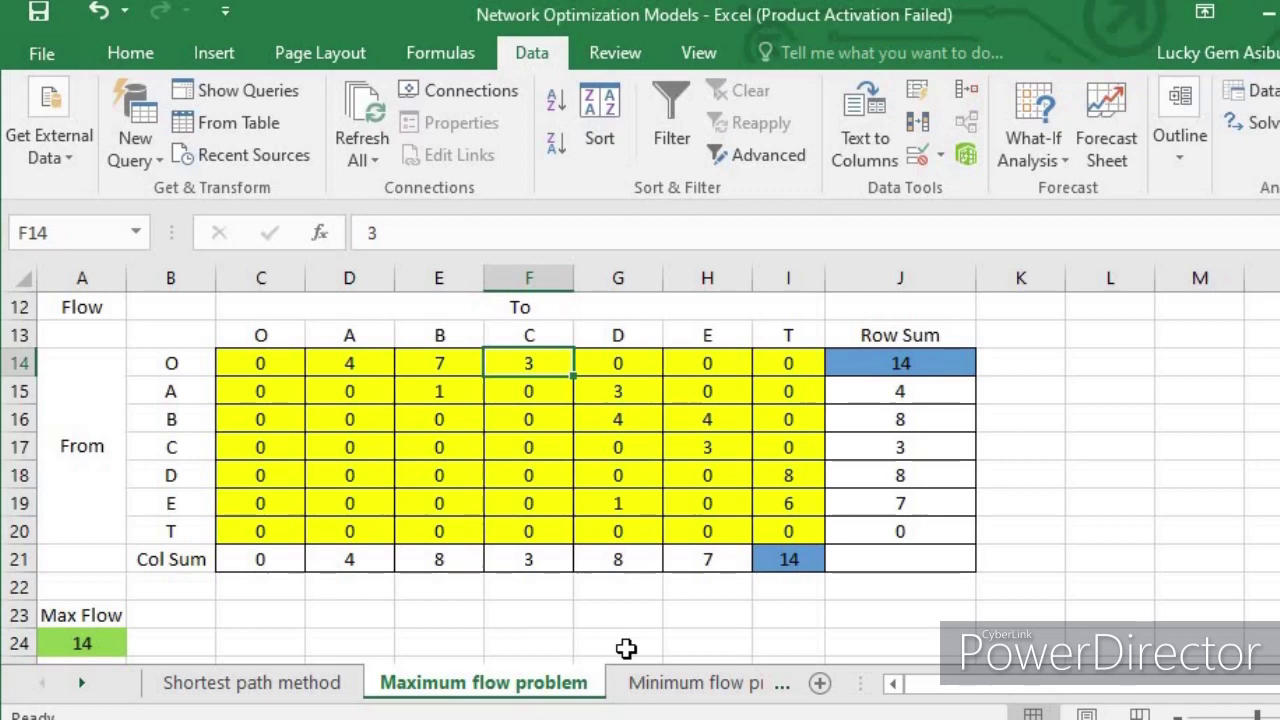
- Compare the flows from A to B and D with the Iteration 7 network on the slide, and recheck Max Flow in A24
{"action": "left_click", "coordinate": [454, 399]}
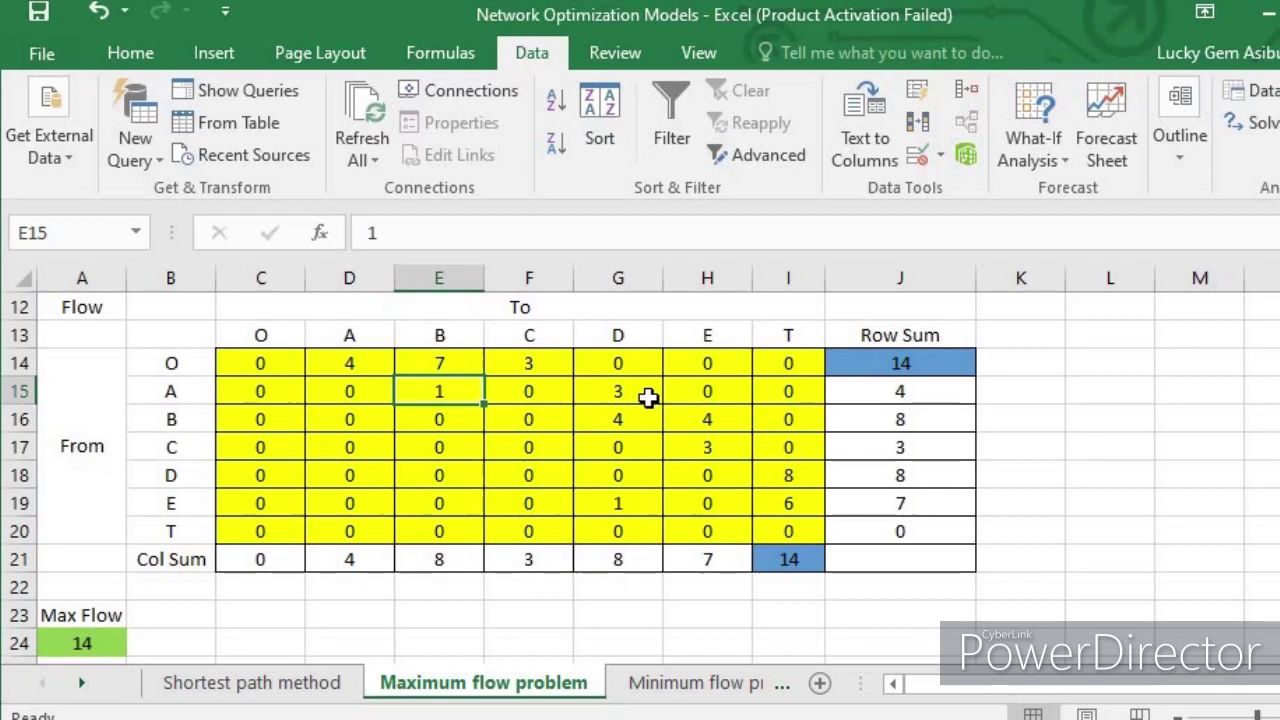
{"action": "left_click", "coordinate": [633, 397]}
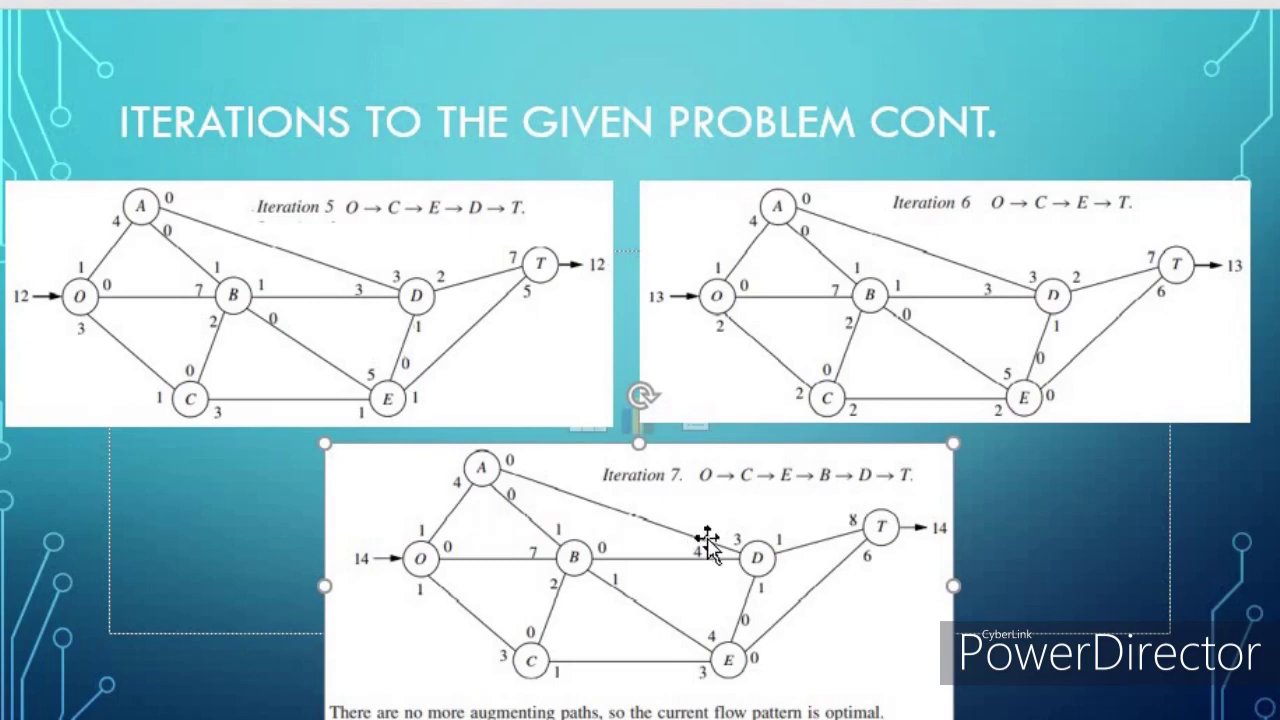
{"action": "key", "text": "alt+Tab"}
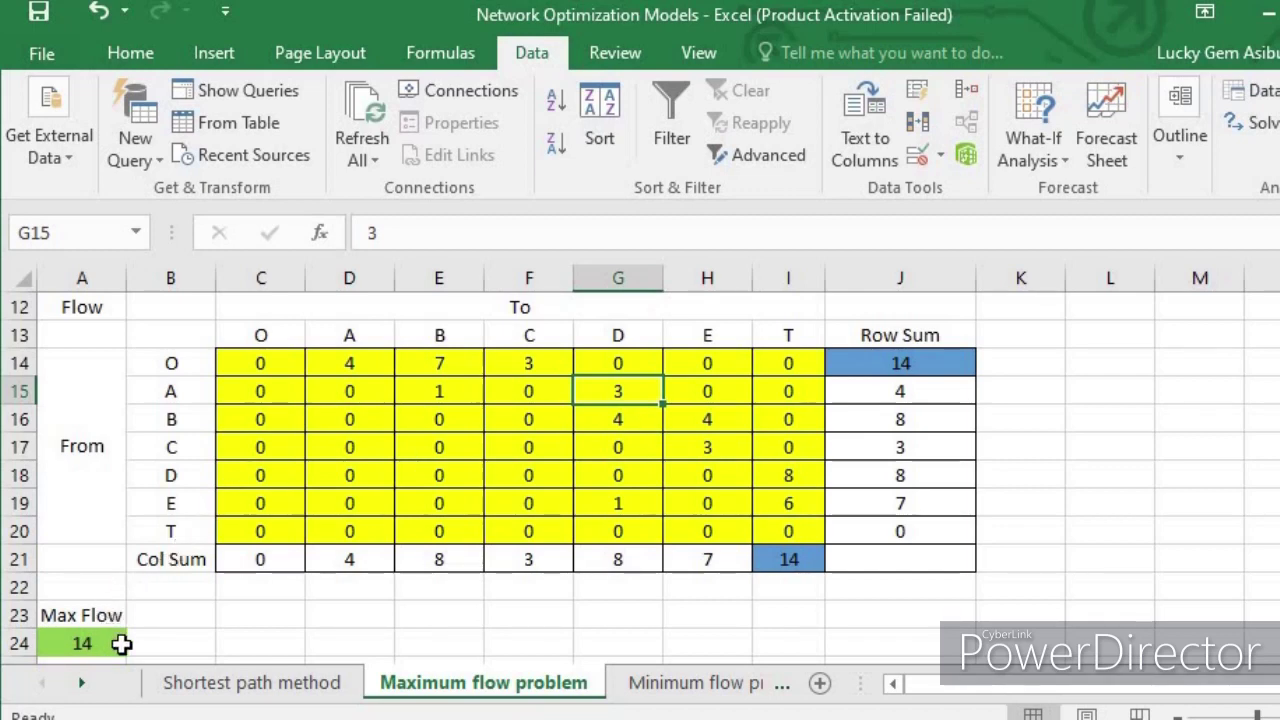
{"action": "left_click", "coordinate": [121, 644]}
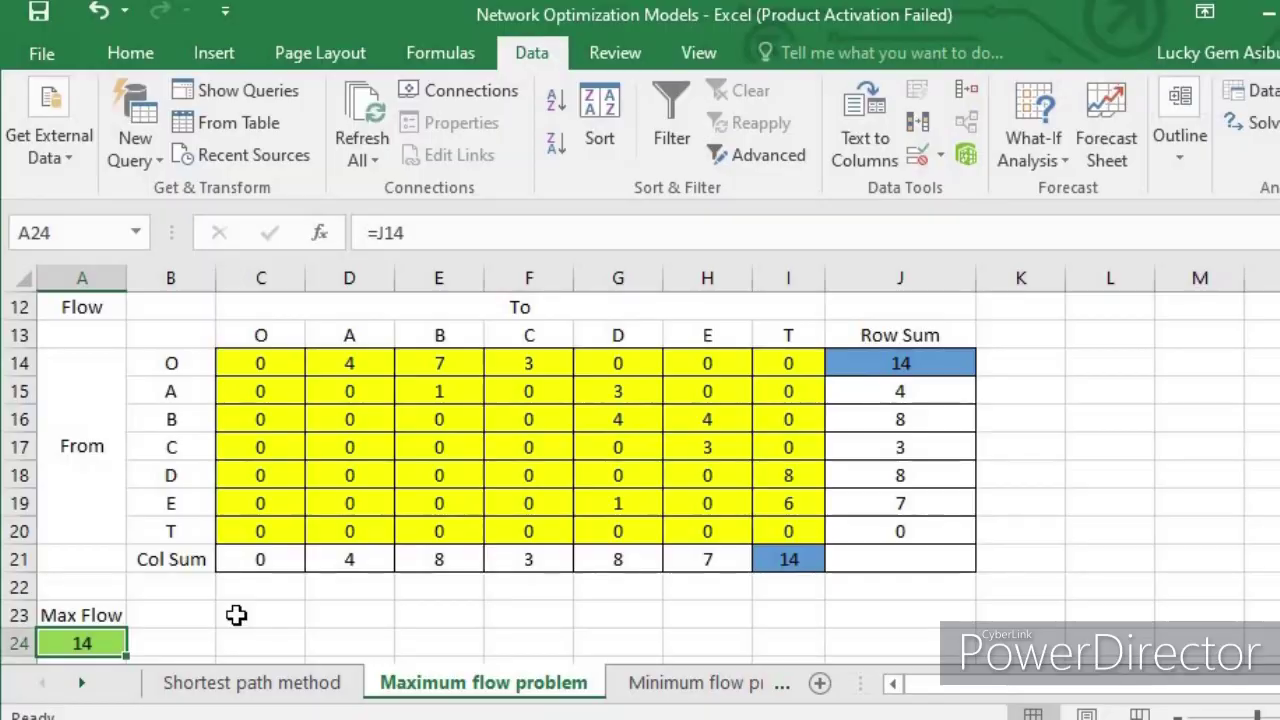